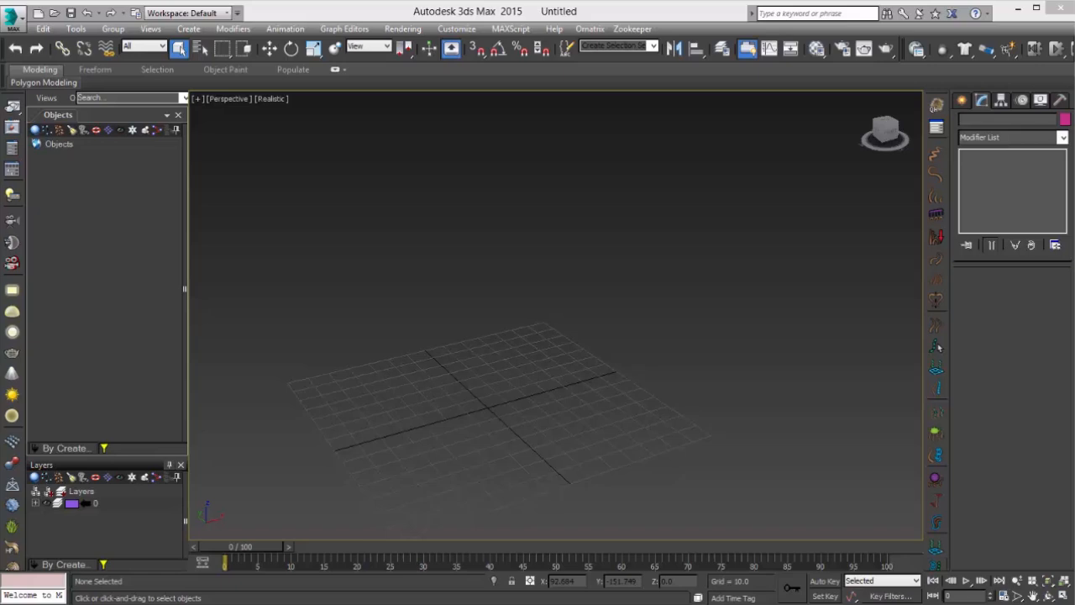
Create a PhoenixFD PHXSimulator grid of about 82 × 60 × 62 cells around the scene origin.
left_click(964, 102)
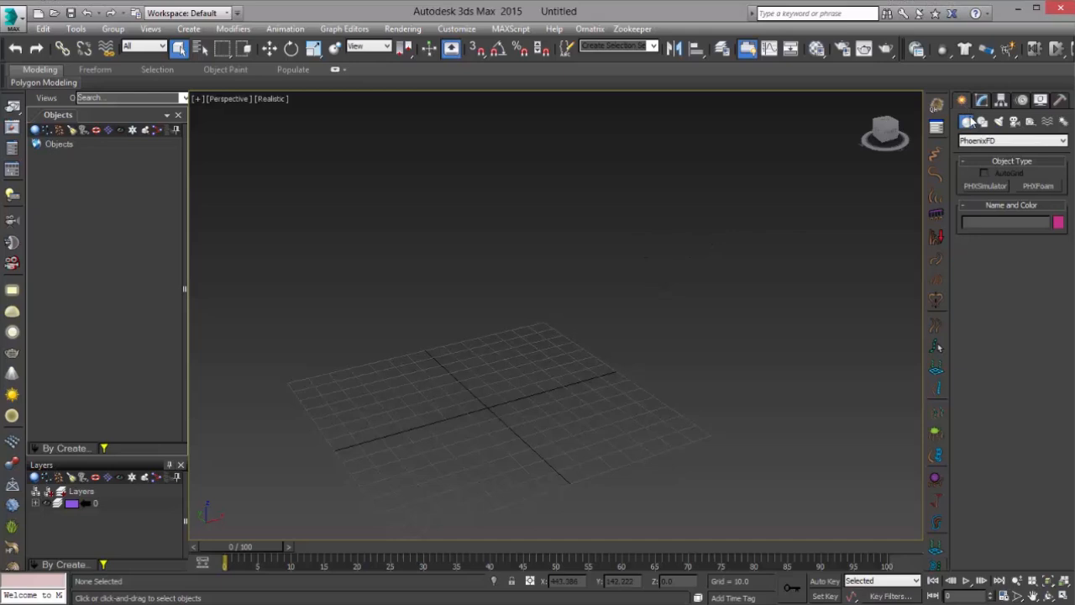
left_click(975, 141)
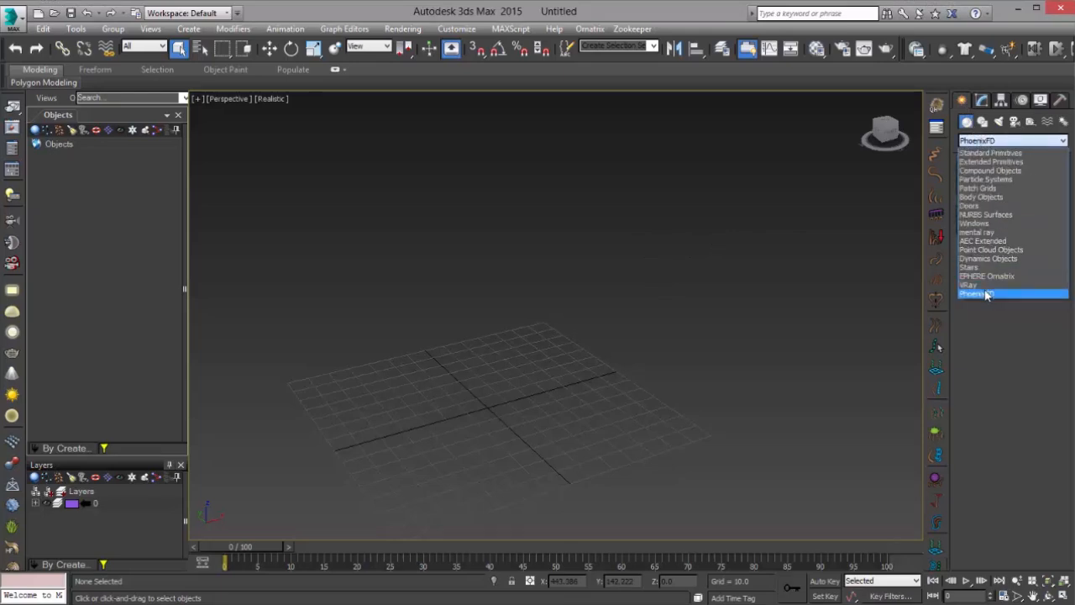
left_click(1004, 290)
left_click(987, 185)
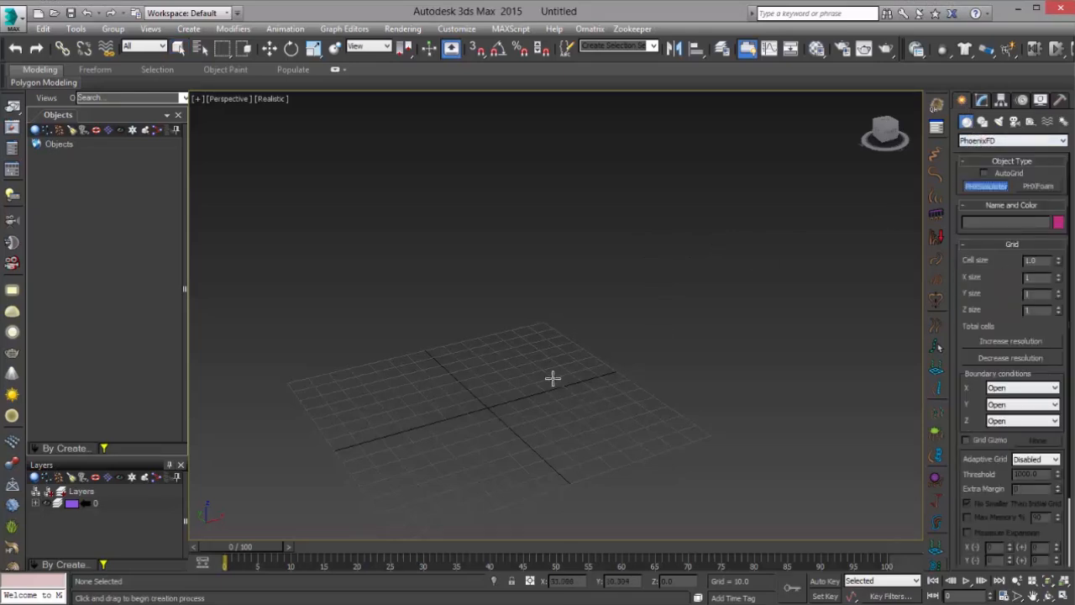
left_click_drag(555, 375, 456, 482)
left_click(478, 341)
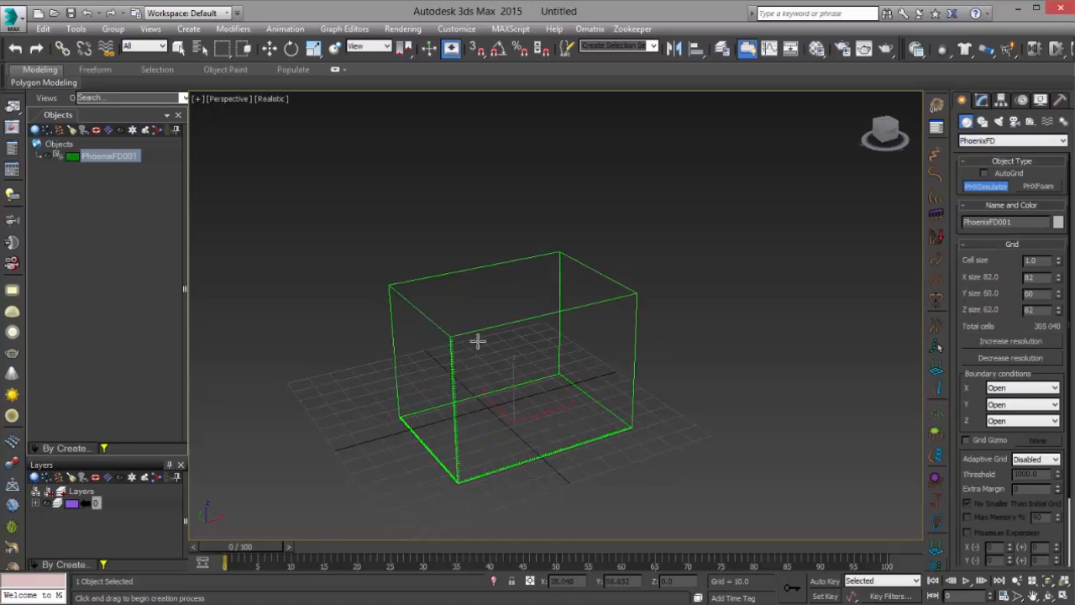
Set the simulator grid's X size to 75, Y size to 75 and Z size to 40.
left_click(982, 101)
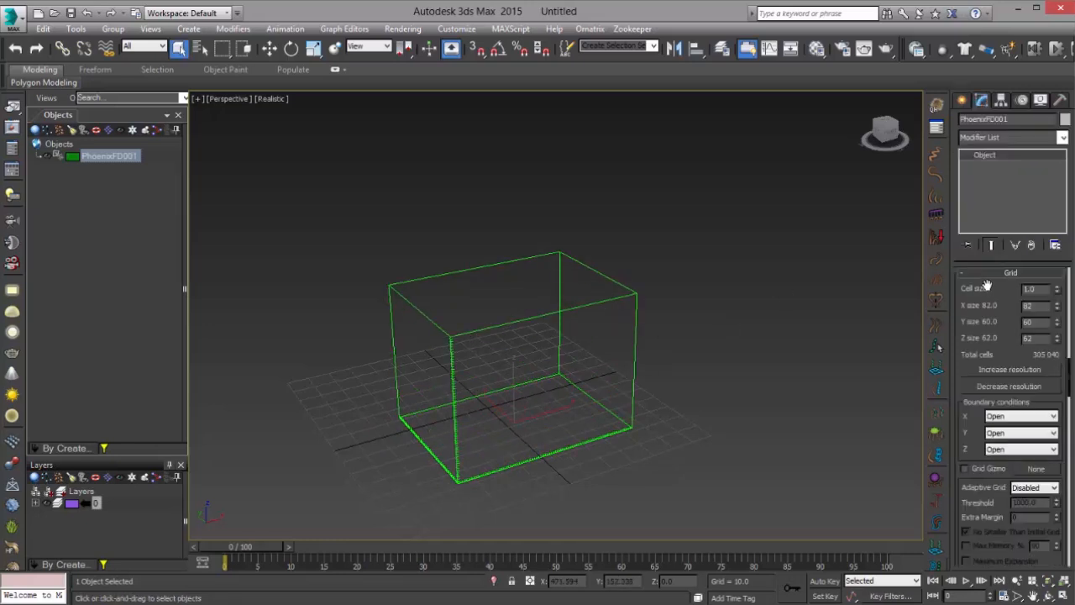
double_click(1044, 306)
type("75")
key("Tab")
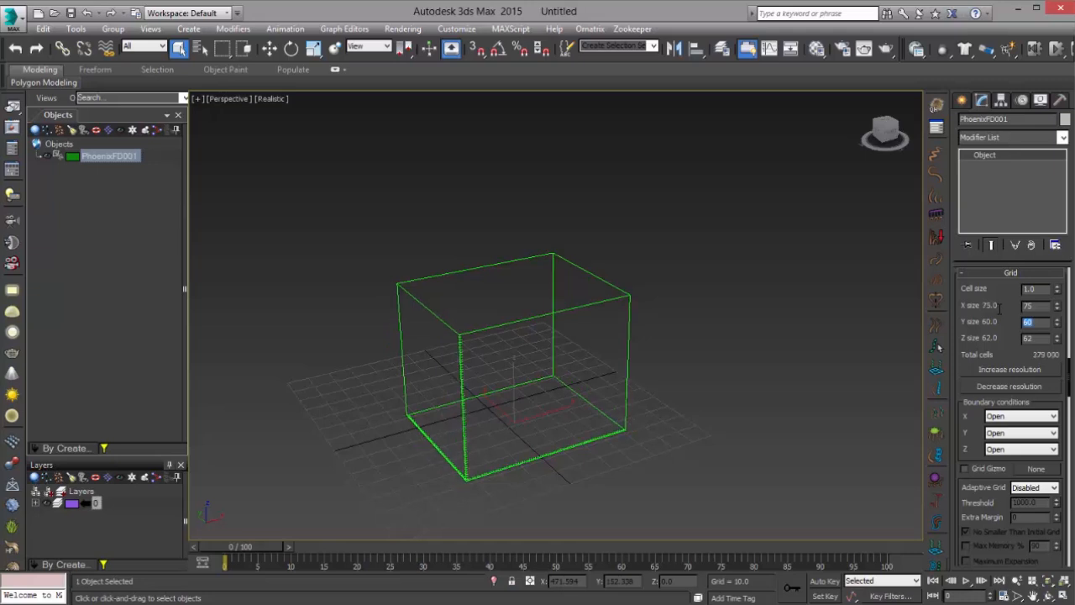
type("75")
key("Tab")
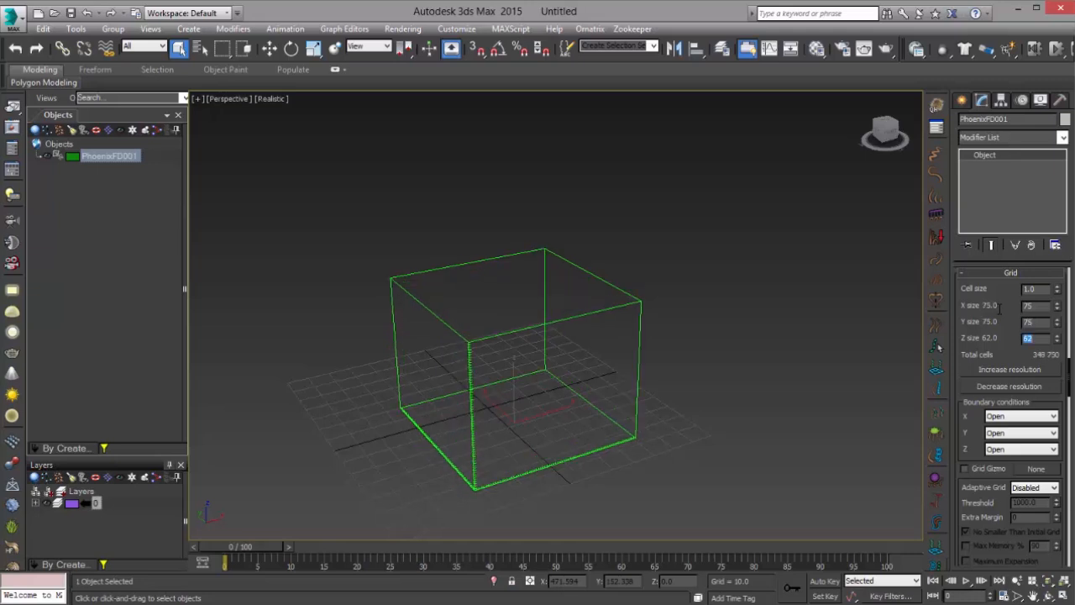
type("40")
key("Return")
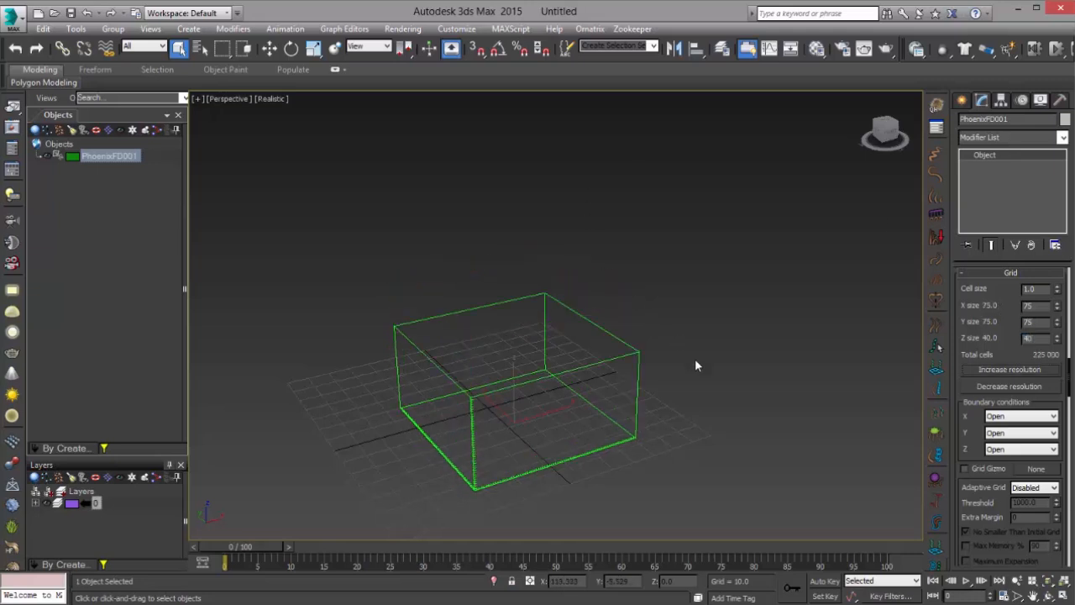
Create a standard cylinder beside the simulator grid, about 5.2 in radius and 19.7 high.
middle_click_drag(653, 383, 671, 365, "alt")
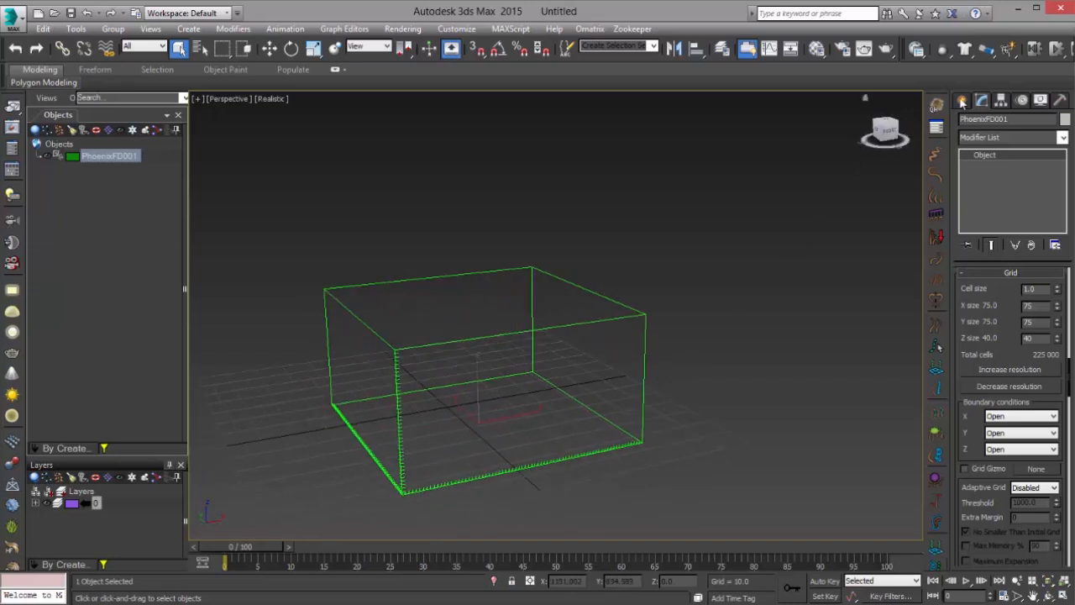
left_click(962, 100)
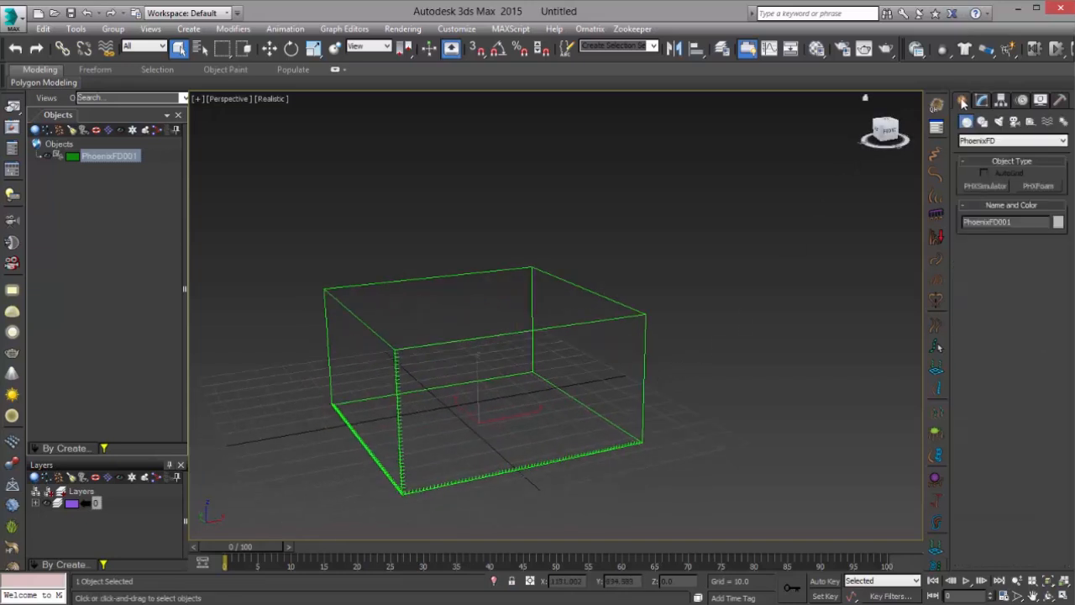
left_click(981, 141)
left_click(991, 155)
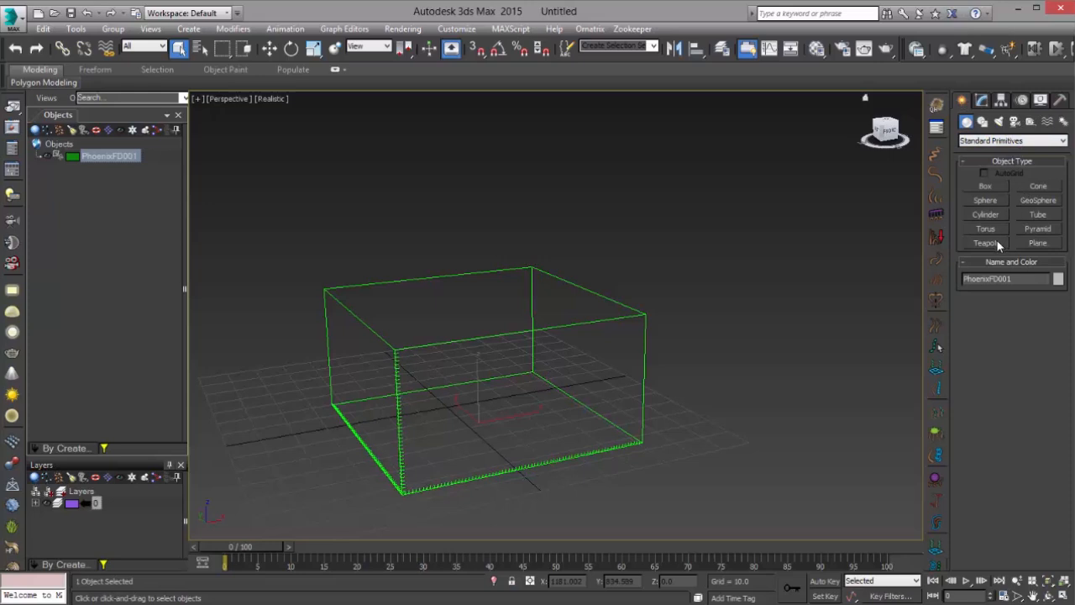
left_click(986, 214)
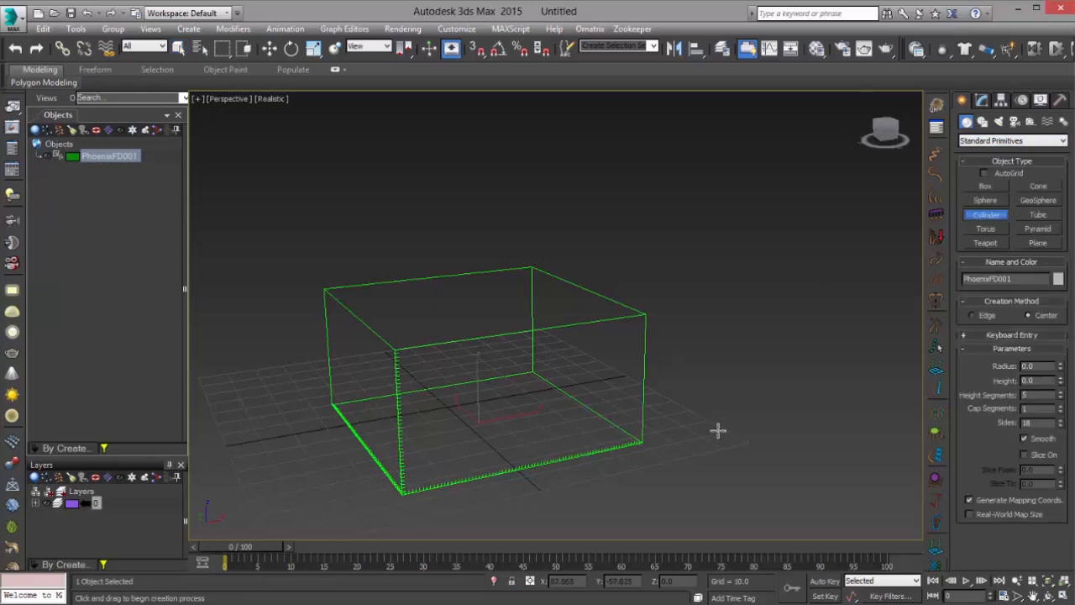
left_click_drag(718, 431, 737, 431)
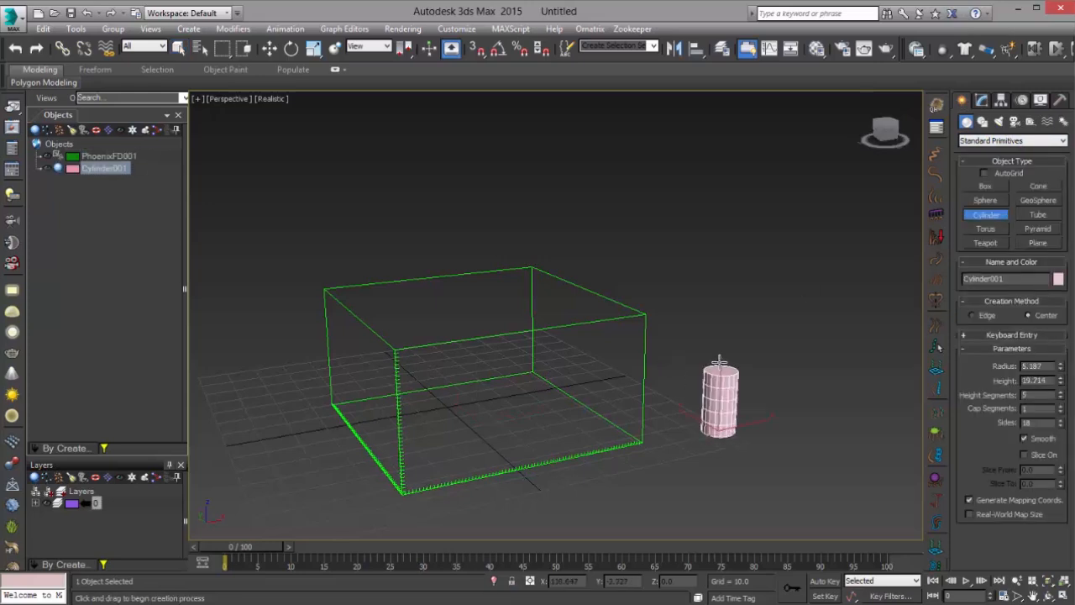
right_click(744, 394)
Clone the cylinder as one Copy, offset about 14 units along the Y axis.
right_click(719, 411)
left_click(745, 427)
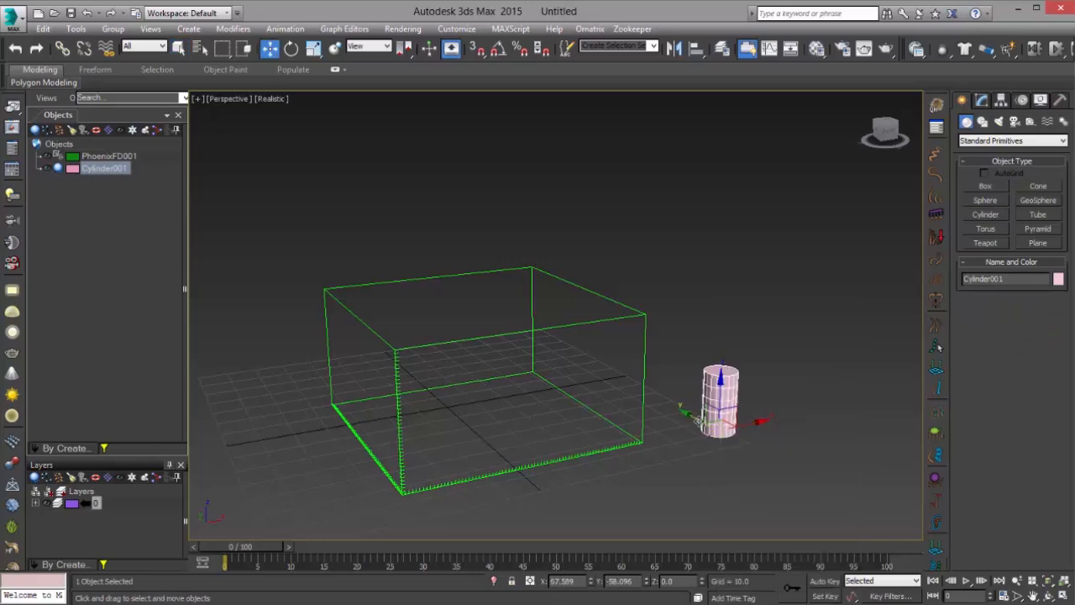
left_click_drag(697, 419, 669, 407, "shift")
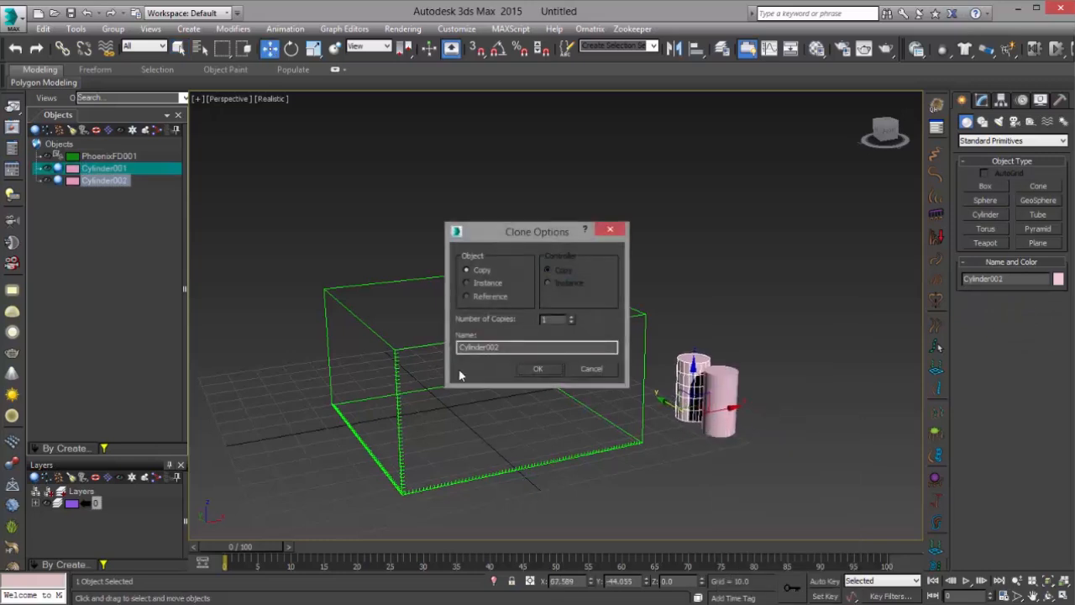
left_click(537, 369)
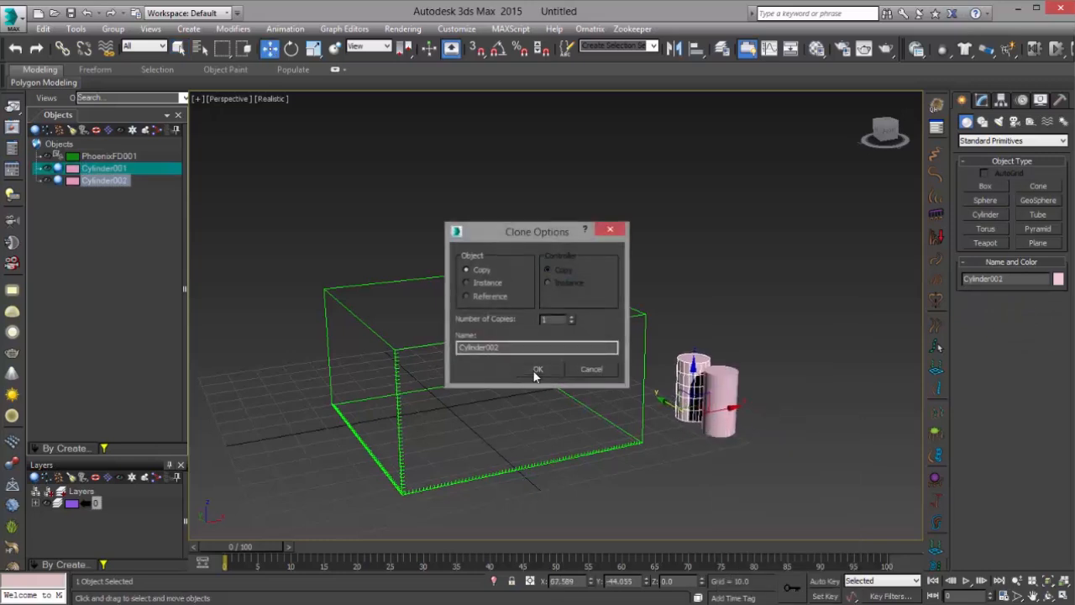
Change the original cylinder's object color to dark blue.
left_click(724, 381)
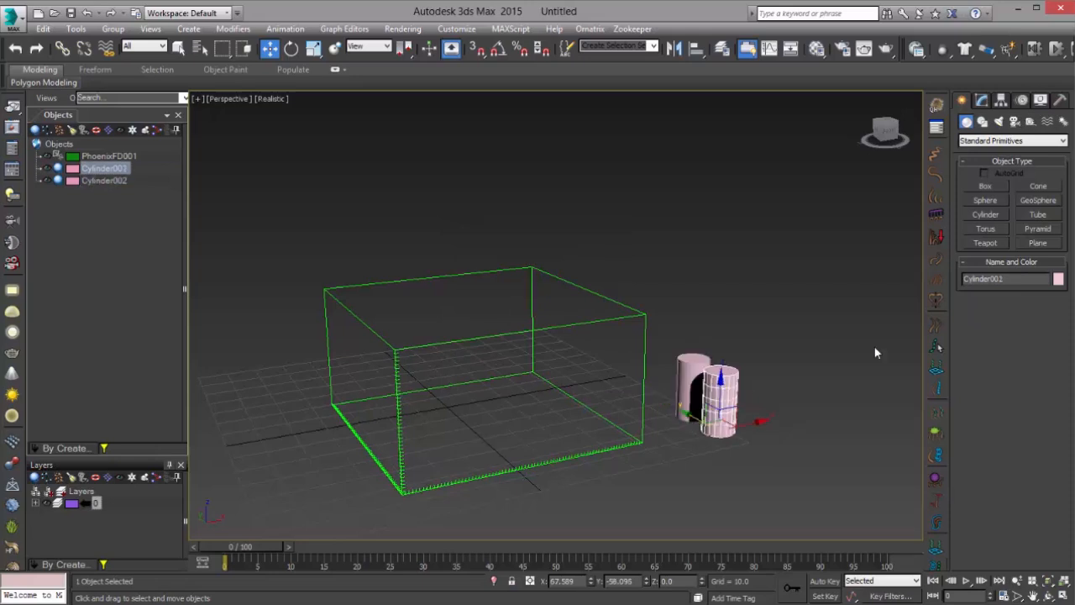
left_click(1058, 279)
left_click(578, 351)
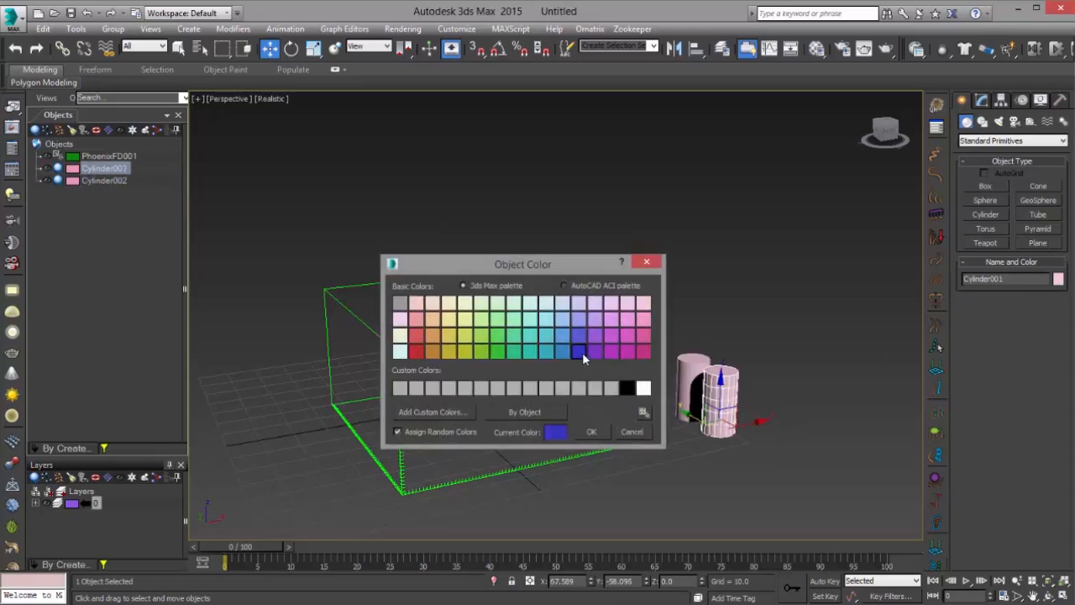
left_click(591, 432)
Change the copied cylinder's object color to red.
left_click(686, 363)
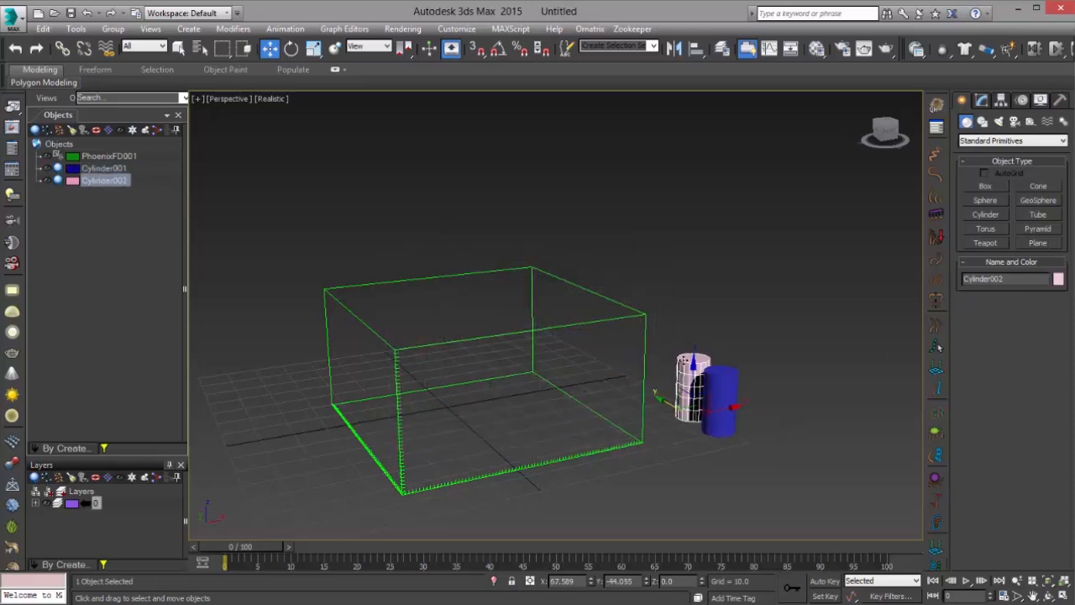
left_click(1060, 279)
left_click(418, 351)
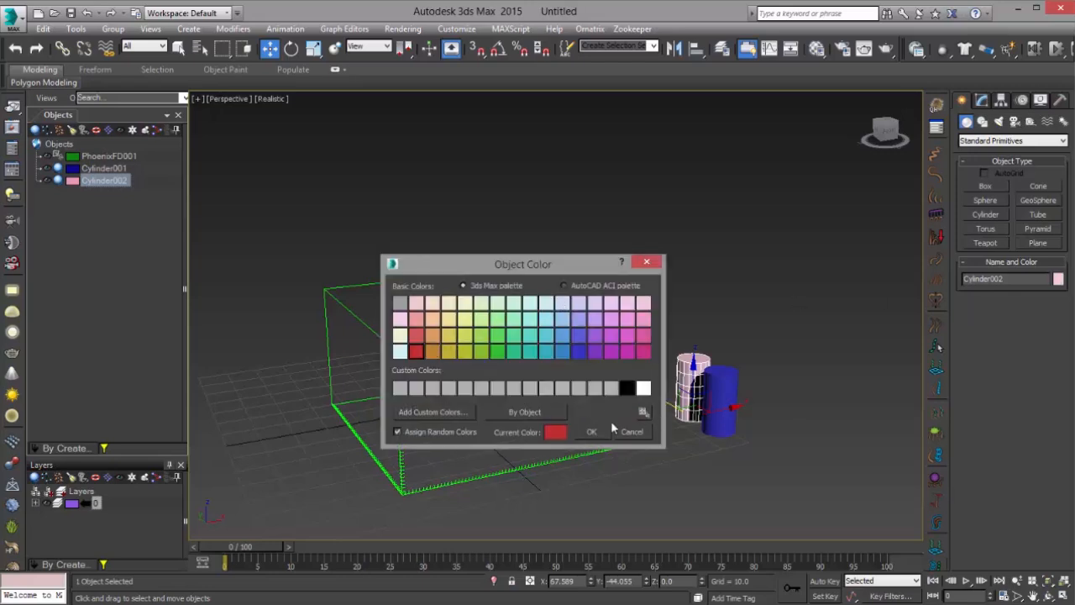
left_click(591, 432)
left_click(764, 326)
Enable angle snap and rotate the blue cylinder onto its side, lying along the X axis.
left_click(716, 380)
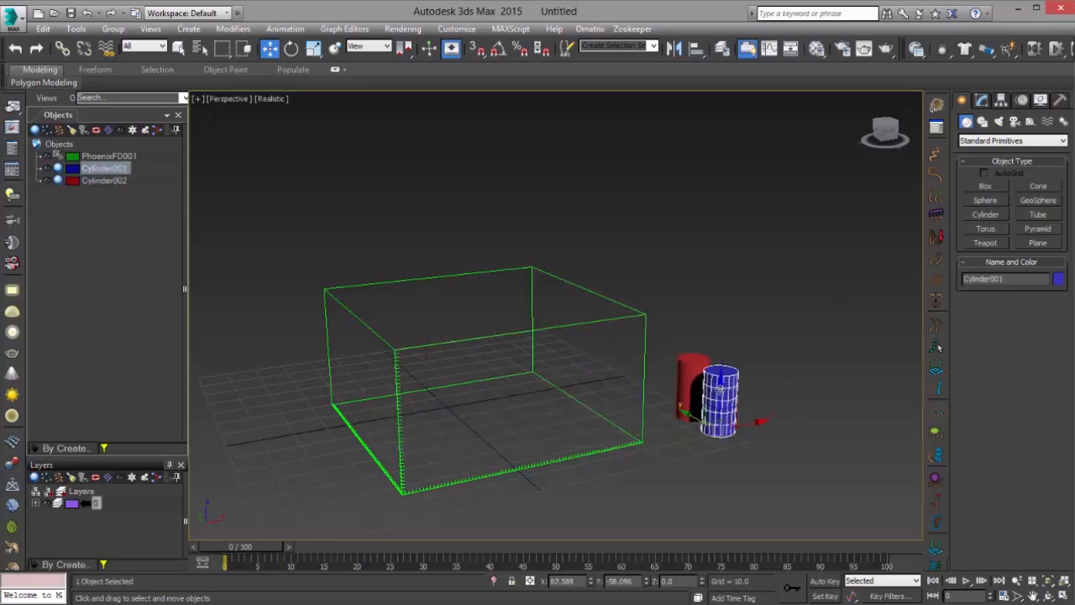
right_click(726, 393)
left_click(773, 414)
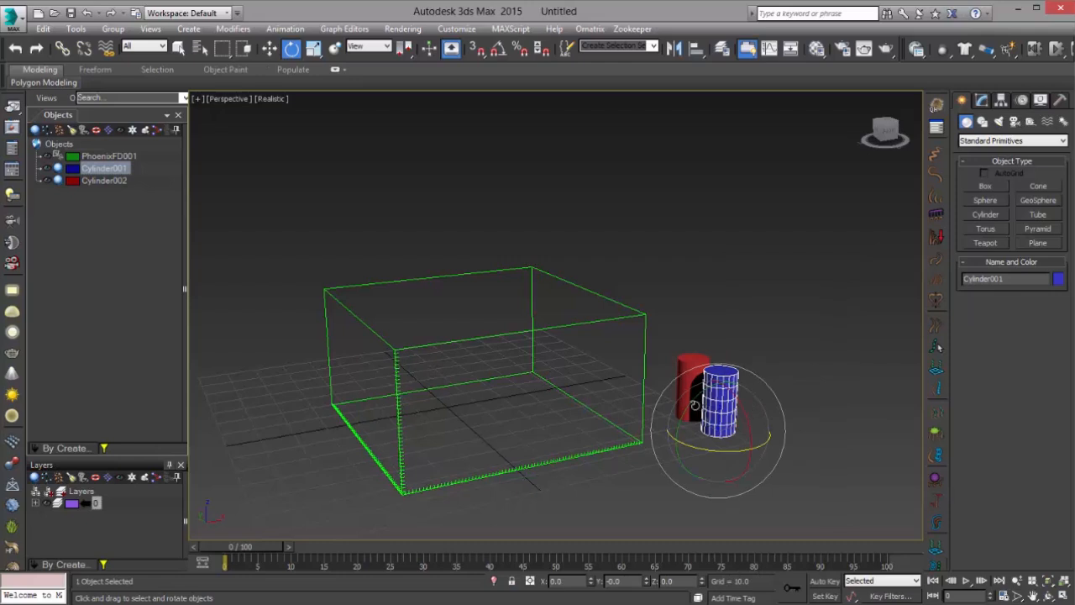
key("a")
left_click_drag(690, 401, 662, 463)
Move the blue cylinder to the simulator grid's positive X side, at about X 58, Y -15, Z 19, partly inside it.
right_click(687, 440)
left_click(723, 451)
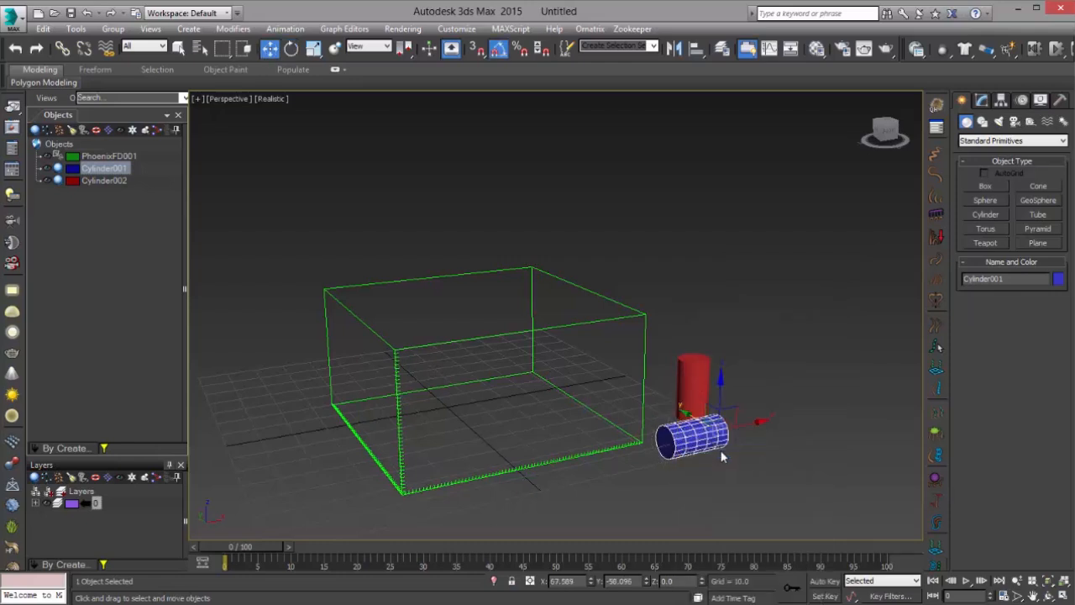
left_click_drag(696, 413, 640, 316)
middle_click_drag(698, 410, 647, 398, "alt")
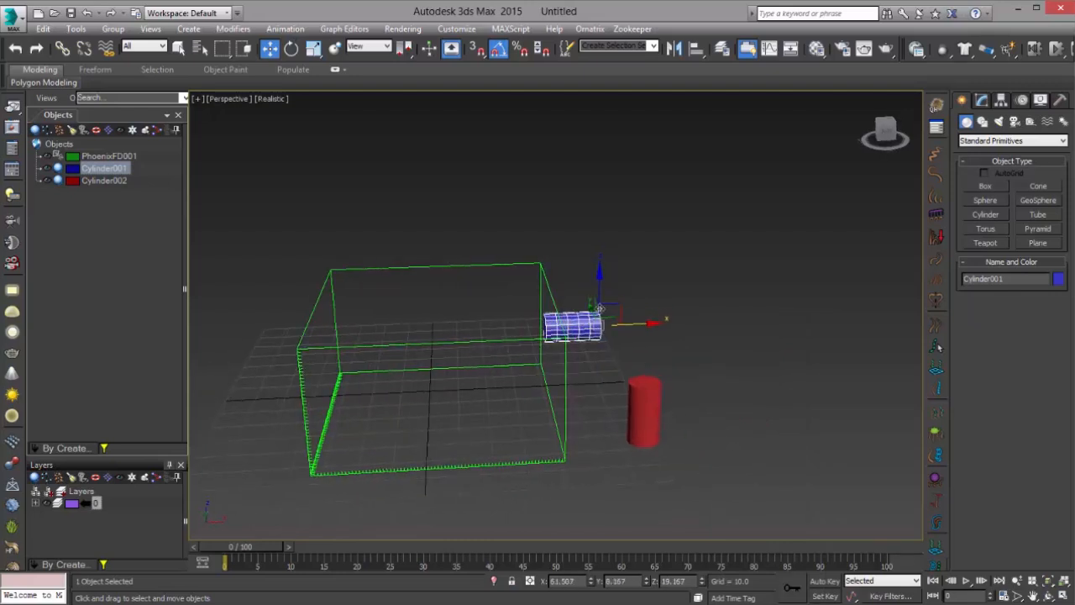
left_click_drag(629, 324, 619, 326)
middle_click_drag(550, 343, 618, 380, "alt")
left_click_drag(540, 300, 585, 311)
Rotate the red cylinder onto its side and move it to the simulator grid's negative X side, facing the blue one.
middle_click_drag(701, 396, 685, 382, "alt")
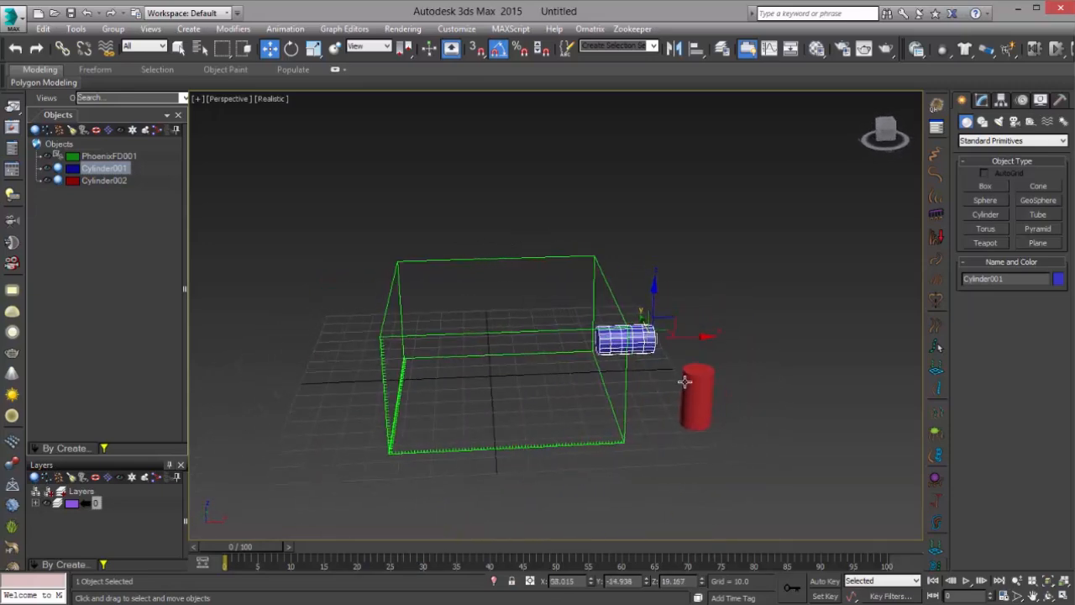
left_click(686, 382)
right_click(686, 383)
left_click(722, 400)
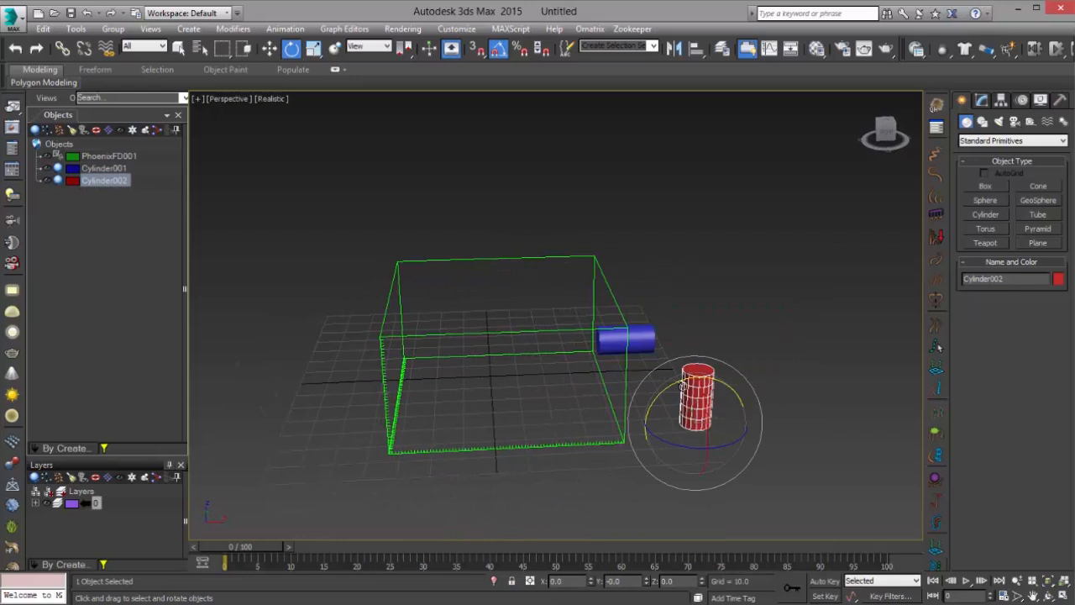
left_click_drag(683, 385, 363, 307)
right_click(729, 388)
left_click(733, 397)
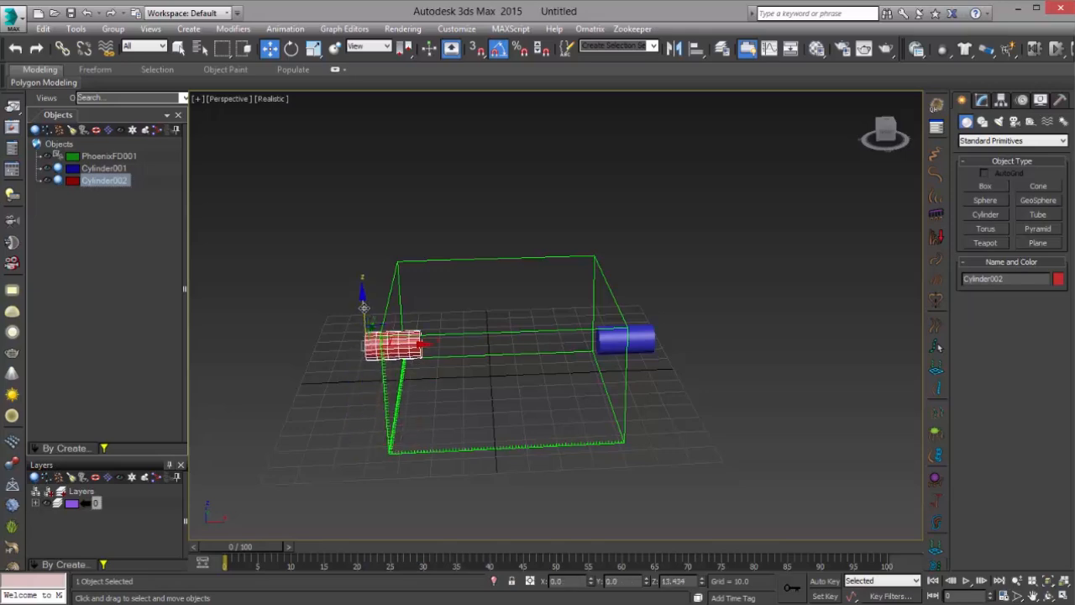
Align the red cylinder with the blue one at about Y -13 and raise it to about Z 26.6.
middle_click_drag(543, 365, 365, 384, "alt")
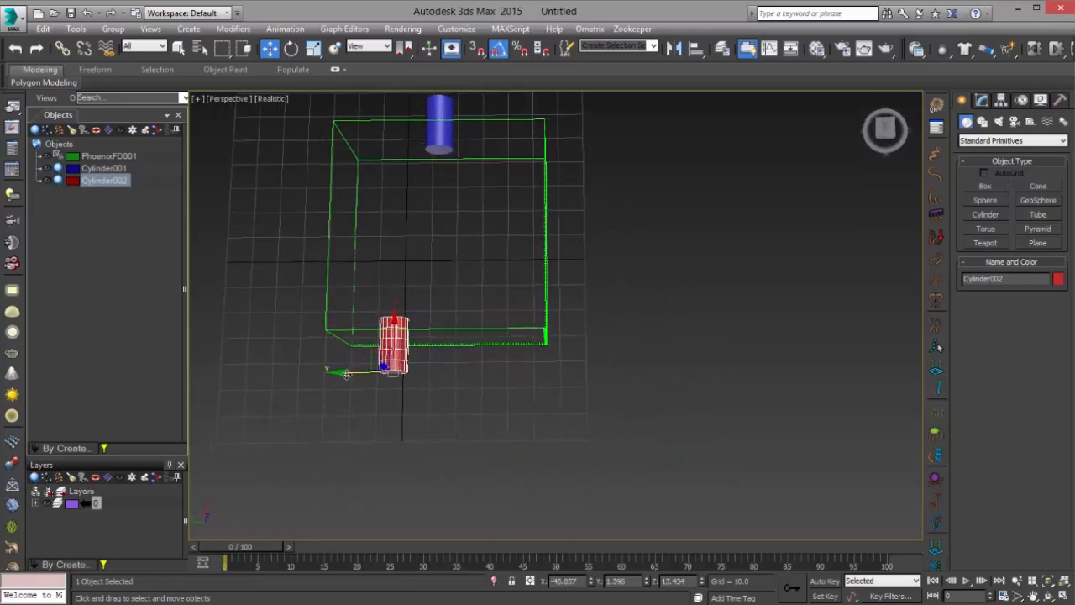
left_click_drag(346, 373, 377, 372)
middle_click_drag(377, 372, 379, 305, "alt")
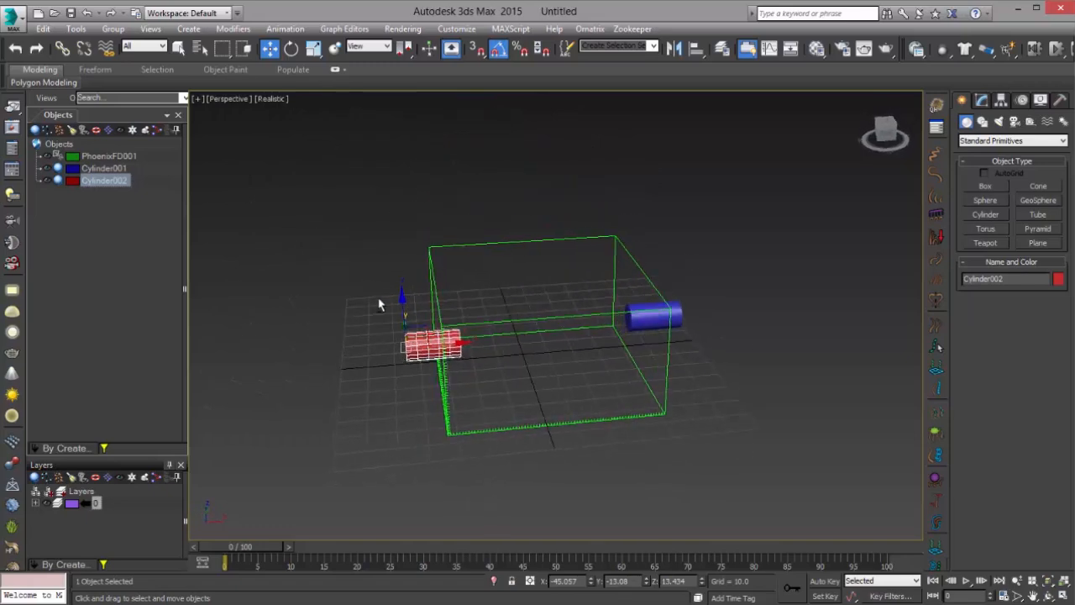
left_click_drag(403, 301, 403, 270)
Raise the blue cylinder to about Z 28.8, near the red cylinder's height.
middle_click_drag(449, 282, 574, 308, "alt")
left_click(682, 330)
left_click_drag(688, 297, 688, 272)
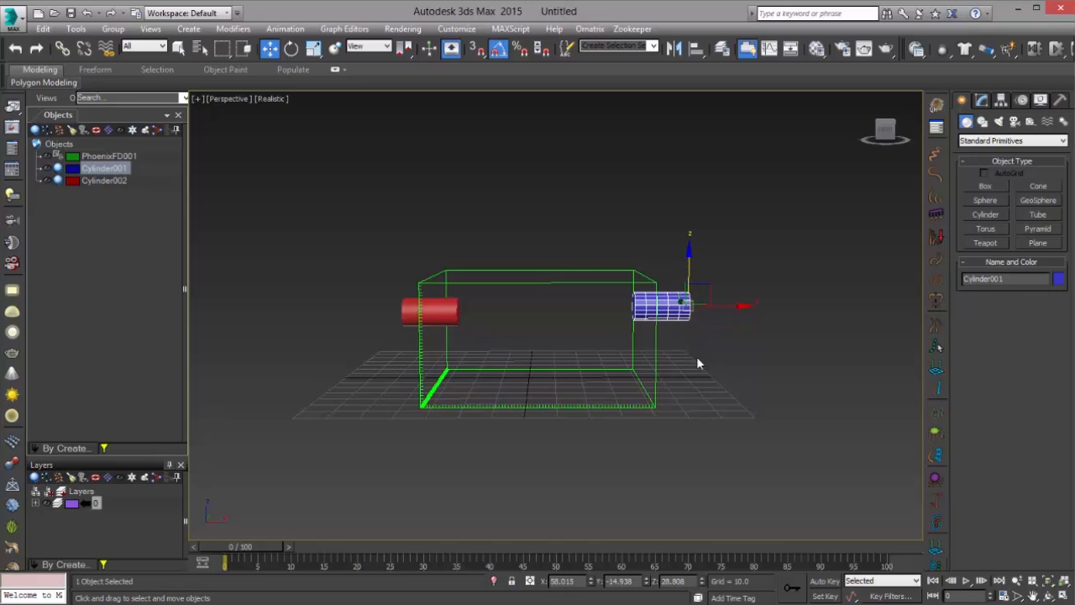
Rename the blue cylinder as BlueEmit.
left_click(105, 169)
type("Blu")
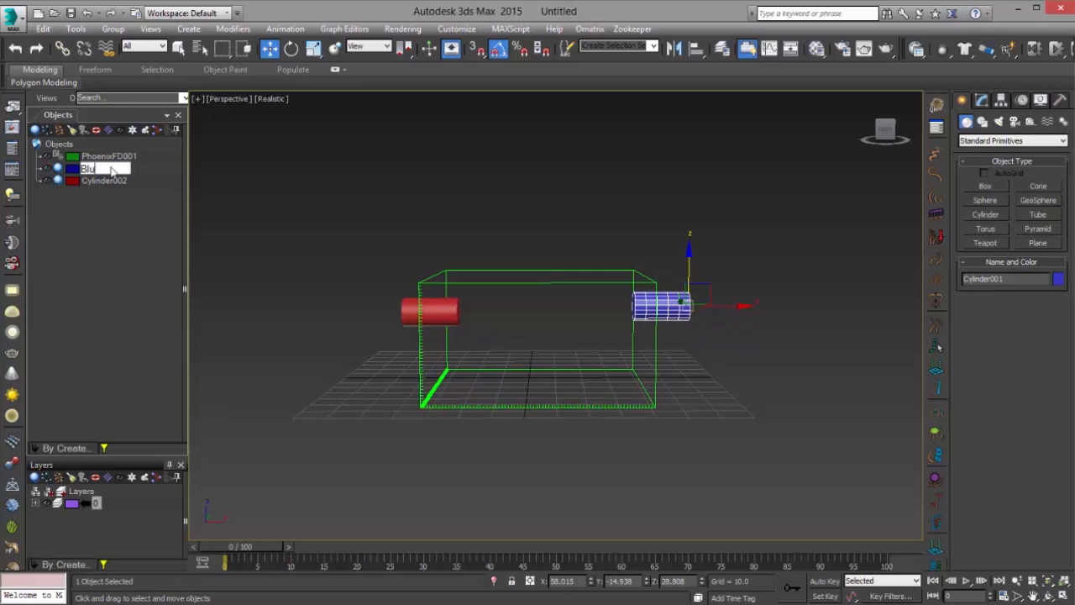
type("eEmit")
key("Return")
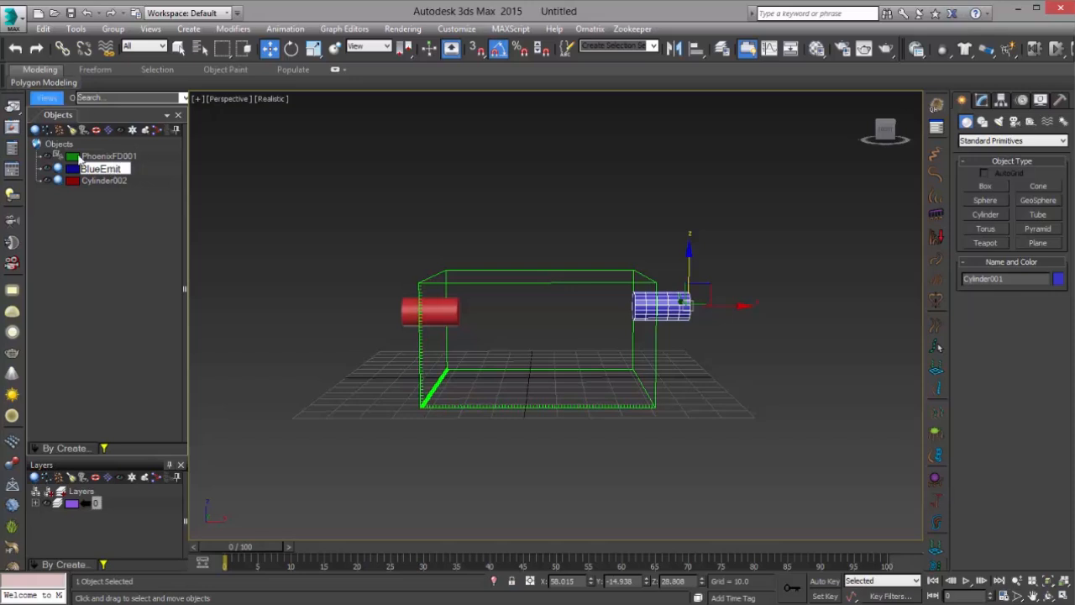
Rename the red cylinder as RedEmit.
left_click(102, 181)
left_click(103, 181)
type("Red")
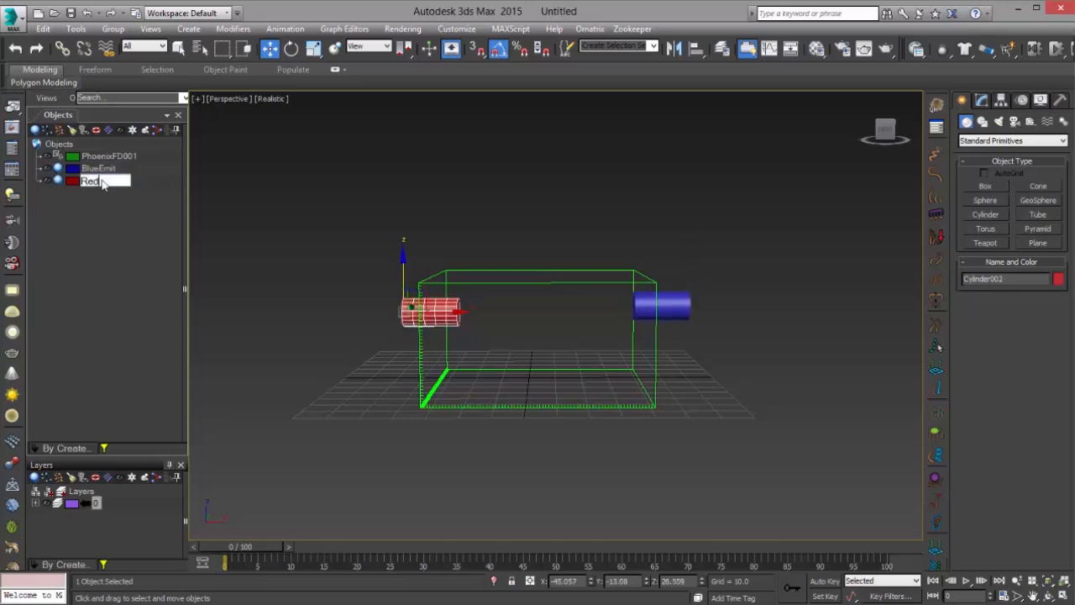
type("Emit")
key("Return")
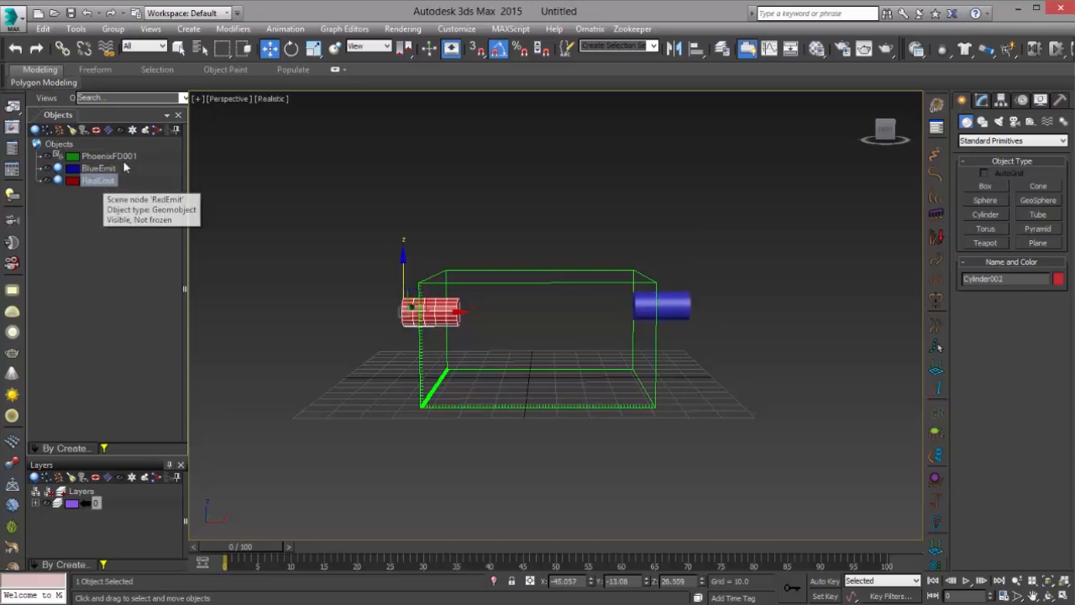
Rename the Phoenix FD simulator grid as MixSim.
left_click(124, 161)
left_click(124, 161)
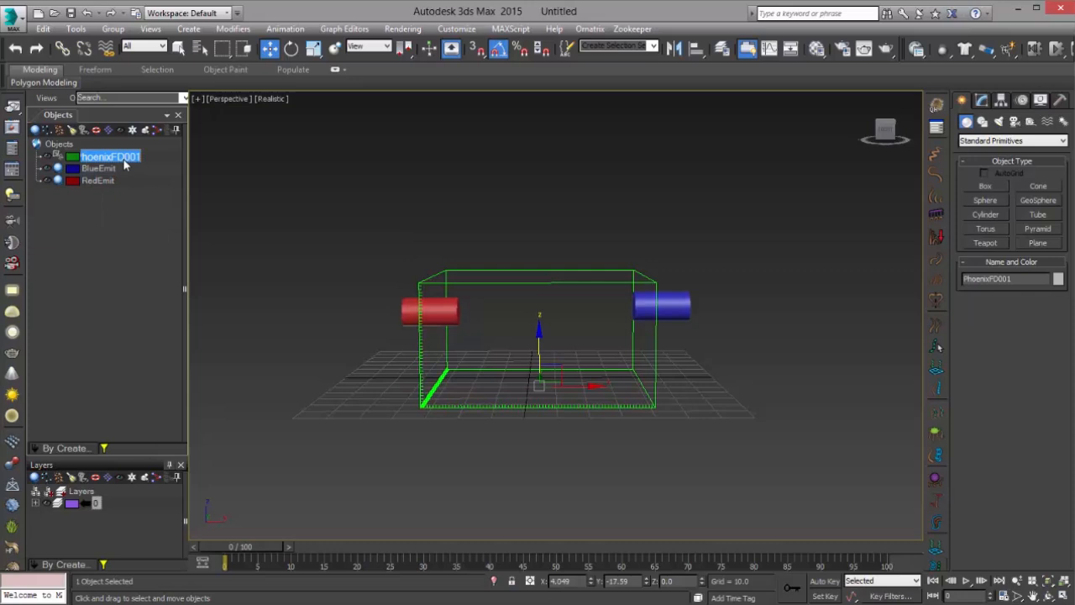
type("MixSim")
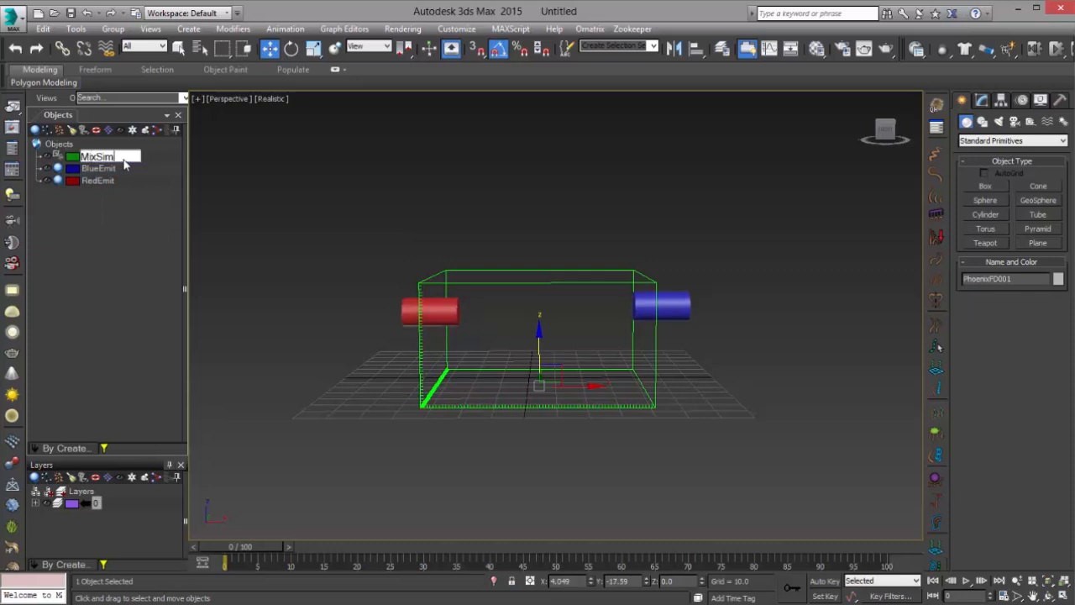
key("Return")
middle_click_drag(553, 342, 491, 405, "alt")
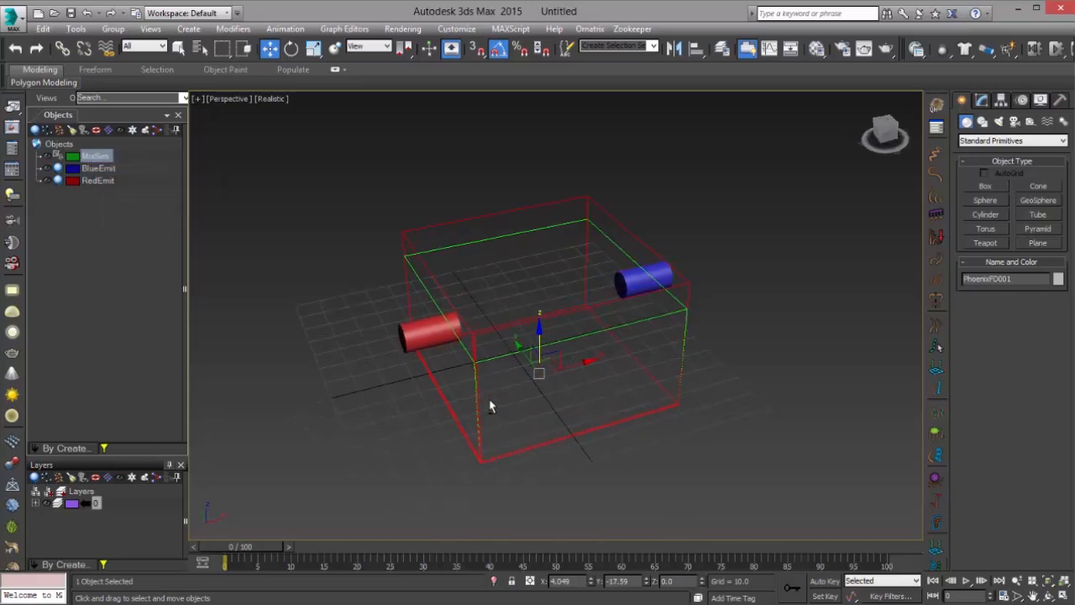
left_click(626, 284)
left_click(416, 332)
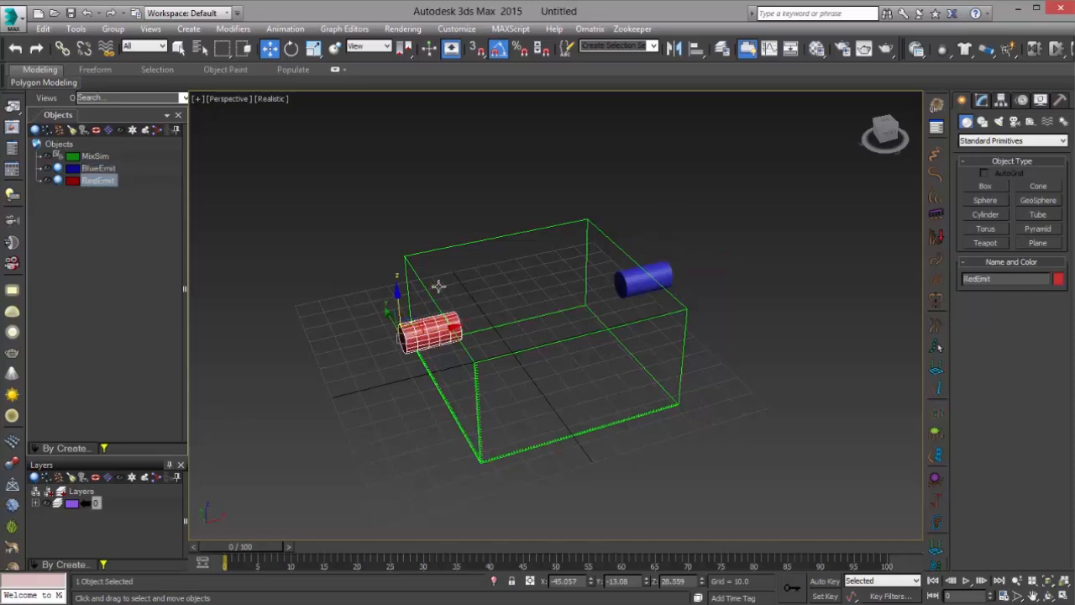
left_click(429, 292)
left_click(428, 290)
left_click(782, 371)
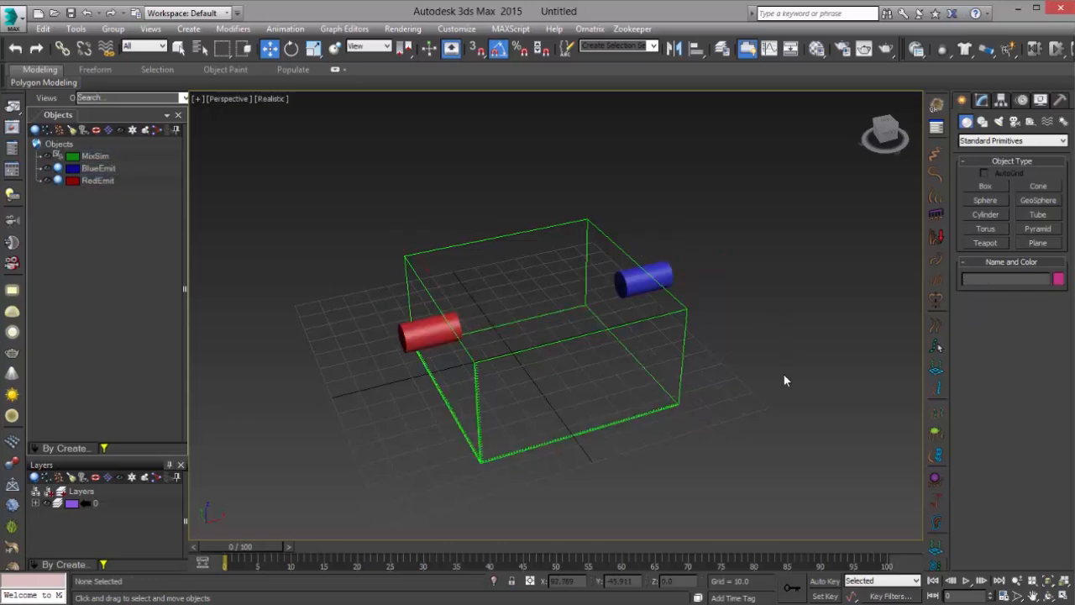
Place two PHXLiquid sources from the PhoenixFD helpers side by side outside the grid, near the blue cylinder.
mouse_move(783, 374)
middle_mouse_down("alt")
mouse_move(718, 338)
mouse_move(730, 356)
mouse_move(790, 355)
middle_mouse_up("alt")
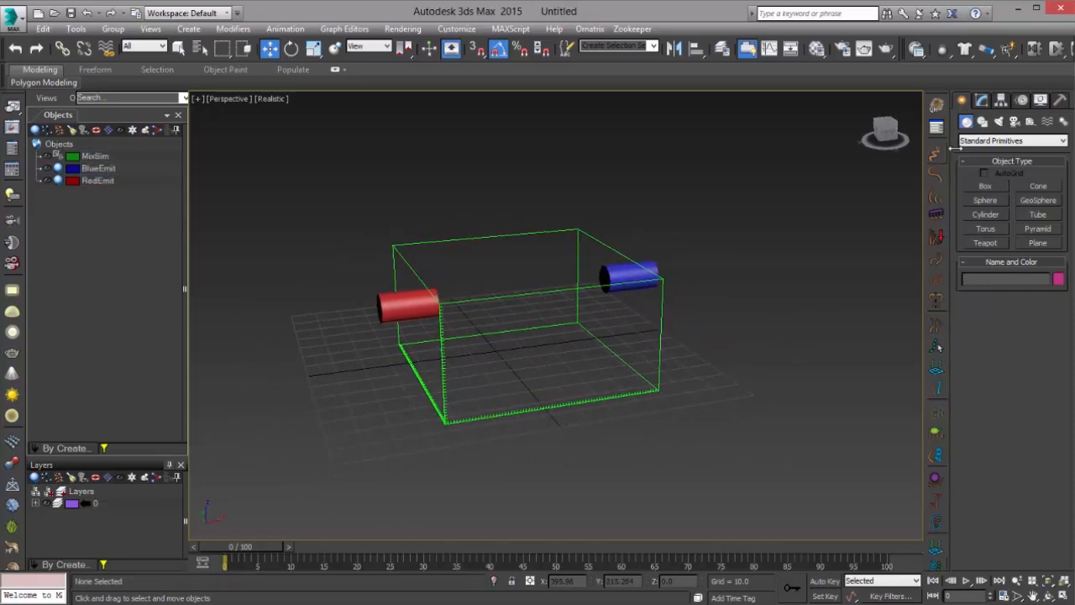
left_click(1031, 122)
left_click(1018, 140)
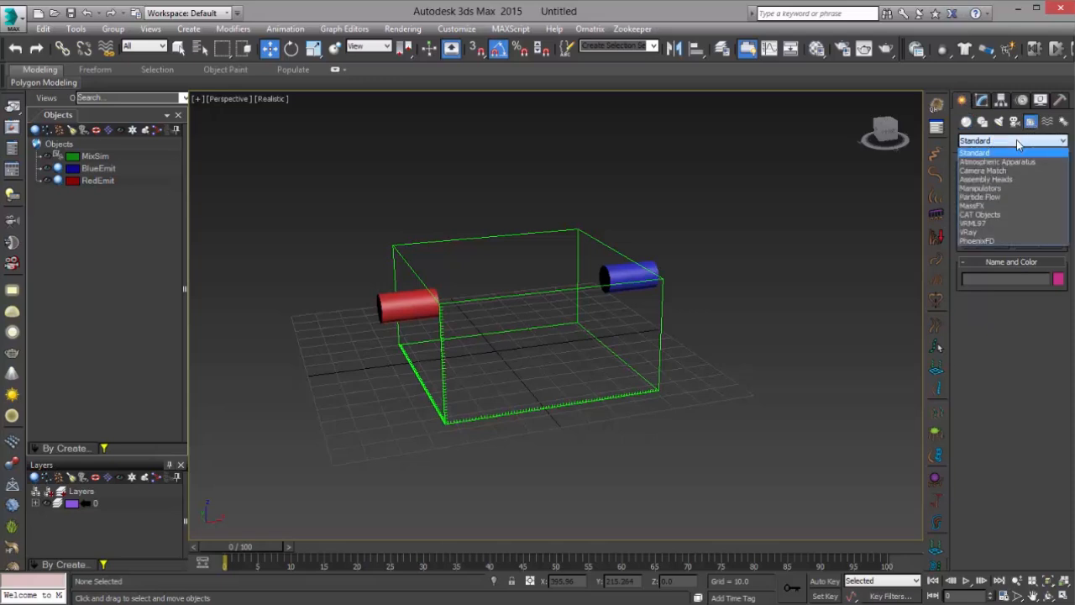
left_click(988, 242)
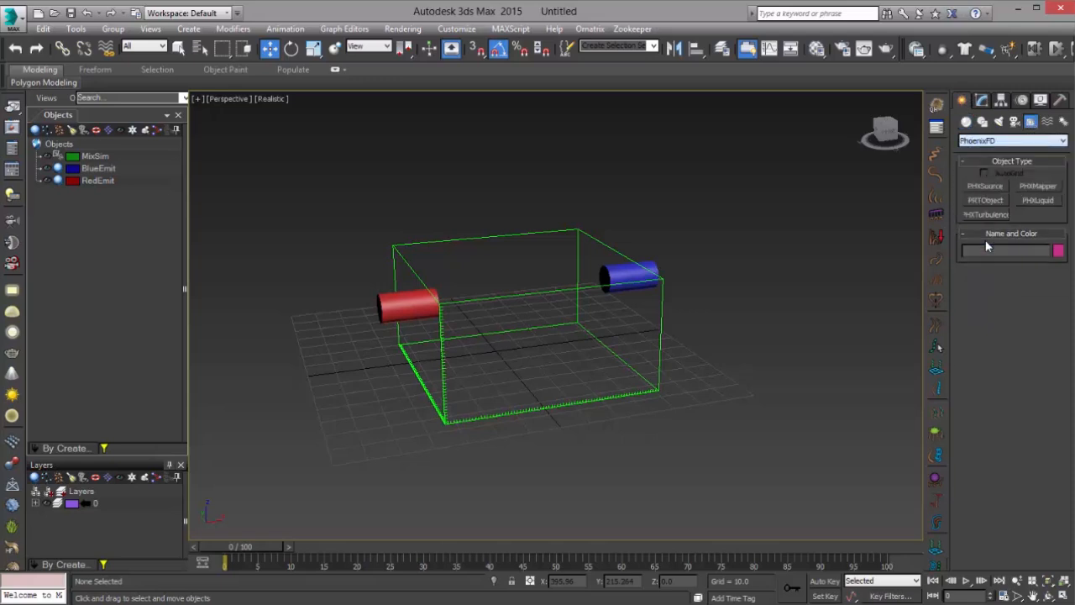
left_click(1035, 200)
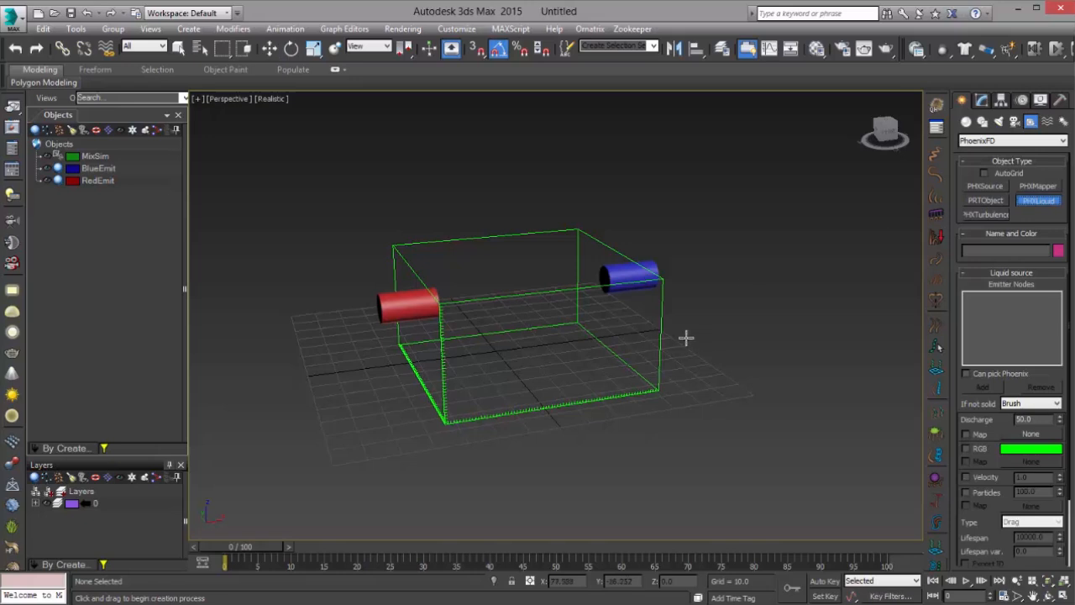
left_click(718, 378)
left_click_drag(719, 373, 676, 345)
key("w")
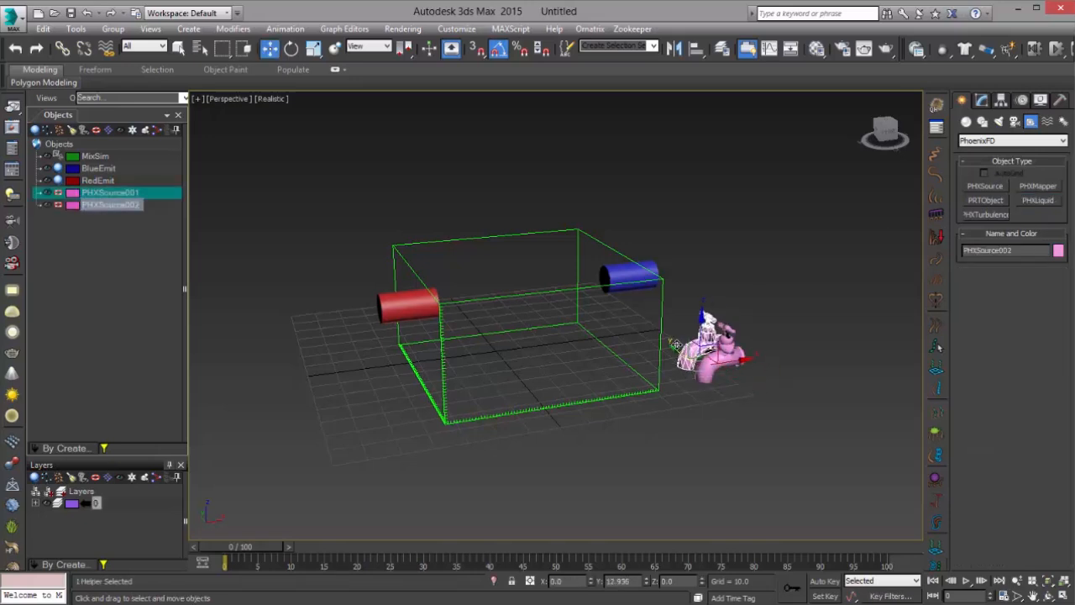
left_click(551, 367)
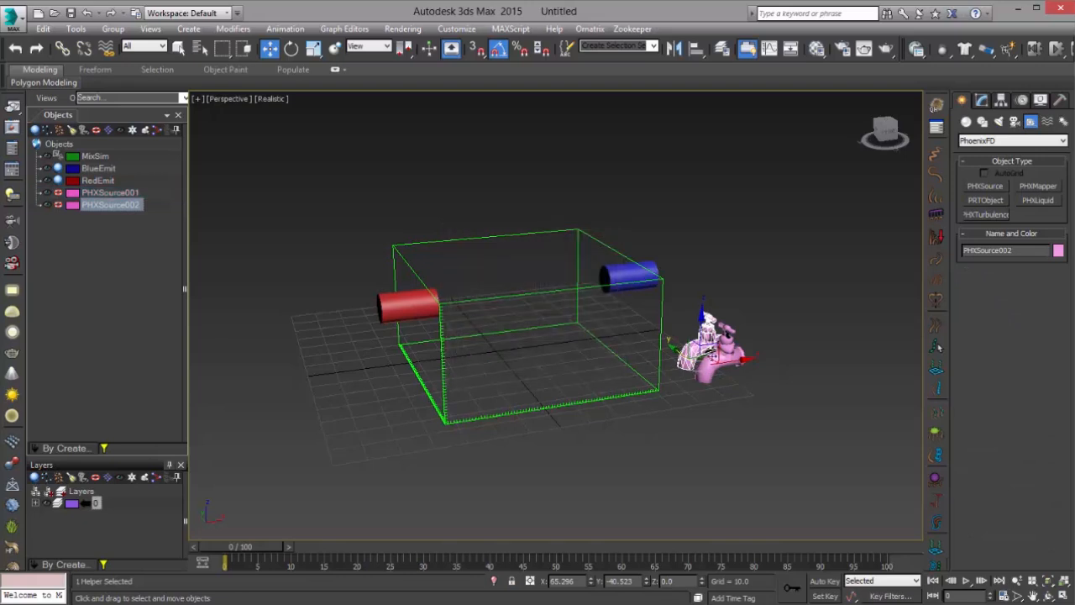
Change the object color of PHXSource001, the front liquid source, to dark blue.
left_click(720, 357)
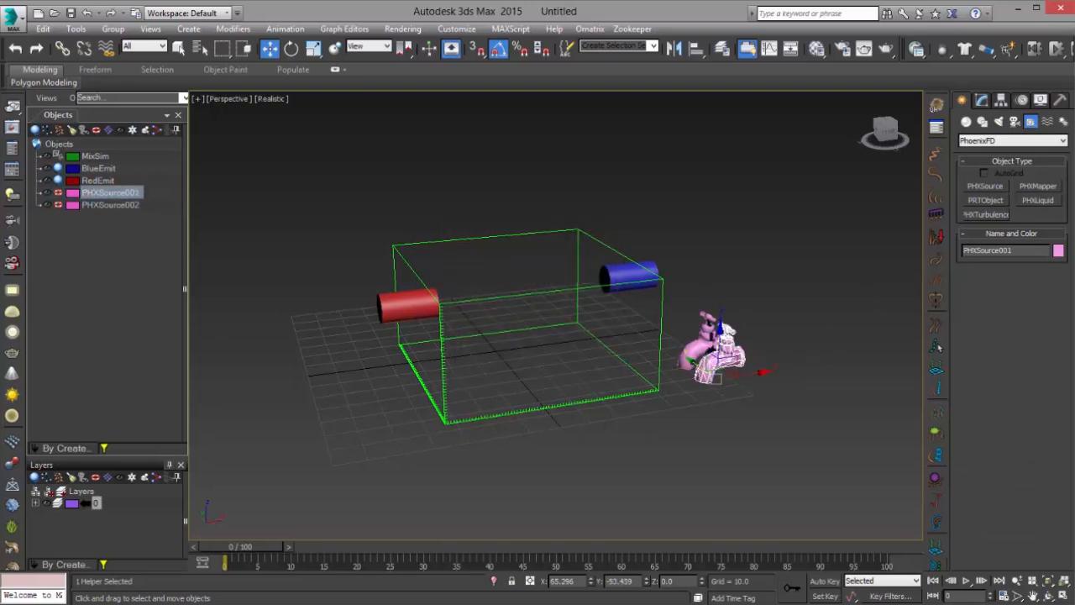
left_click(1058, 250)
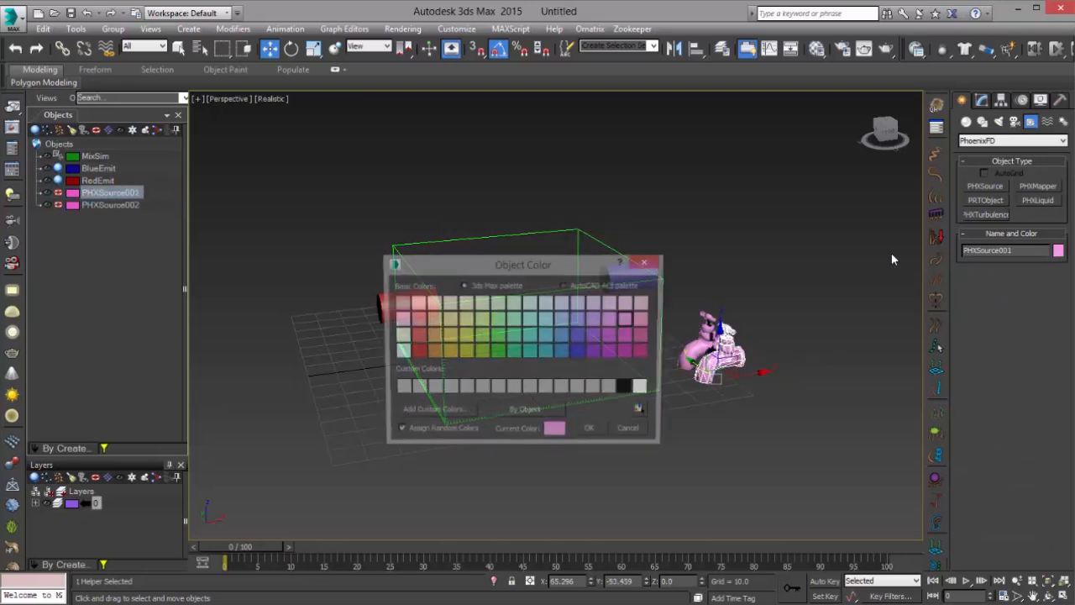
left_click(575, 351)
left_click(592, 432)
Change the object color of PHXSource002, the rear liquid source, to dark red and deselect it.
left_click(699, 352)
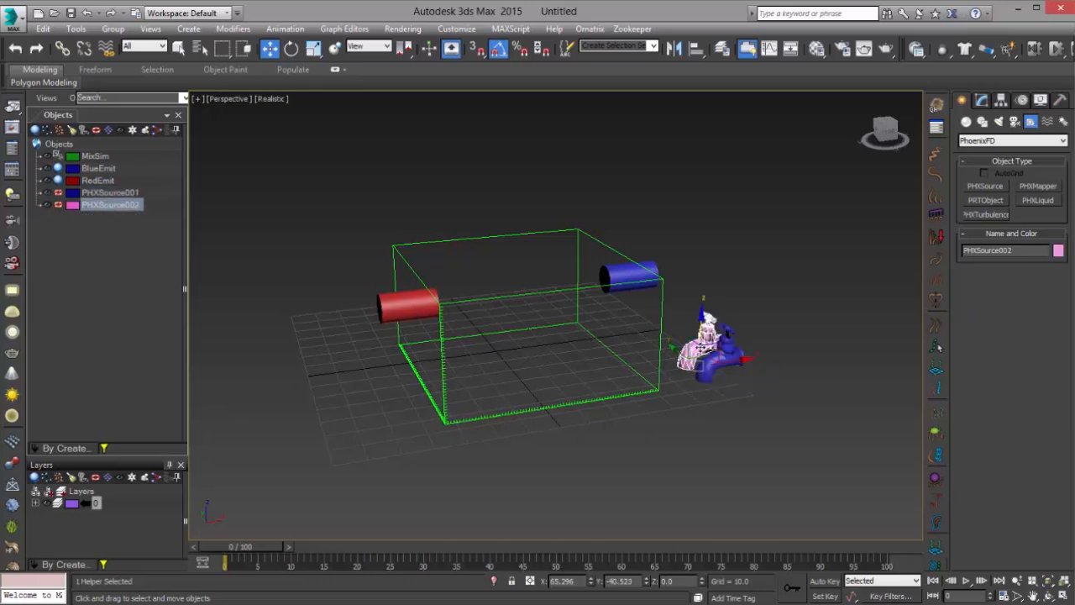
left_click(1058, 250)
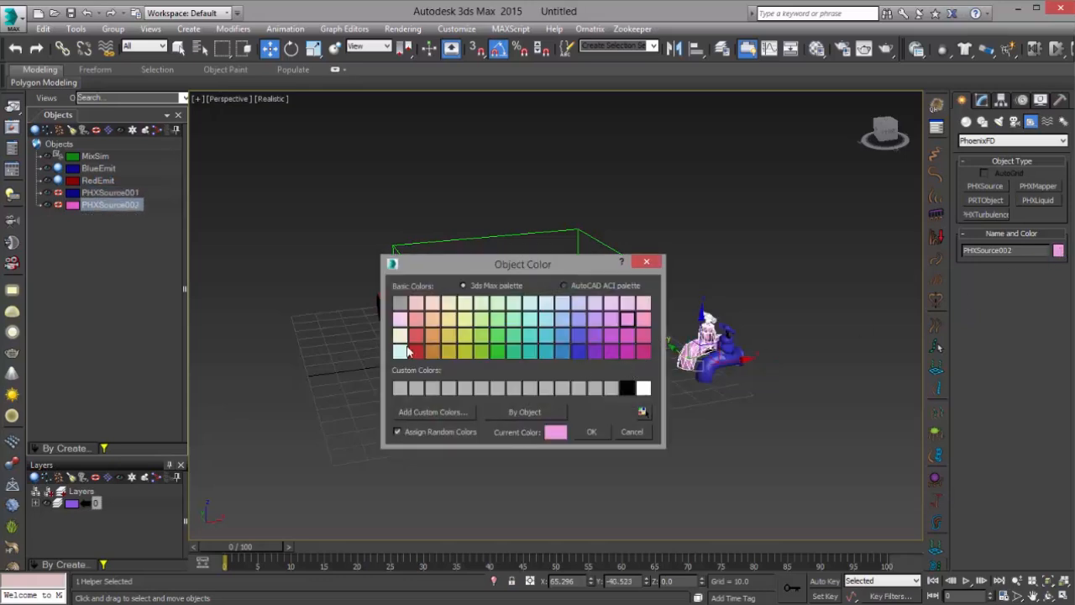
left_click(415, 351)
left_click(592, 431)
left_click(747, 374)
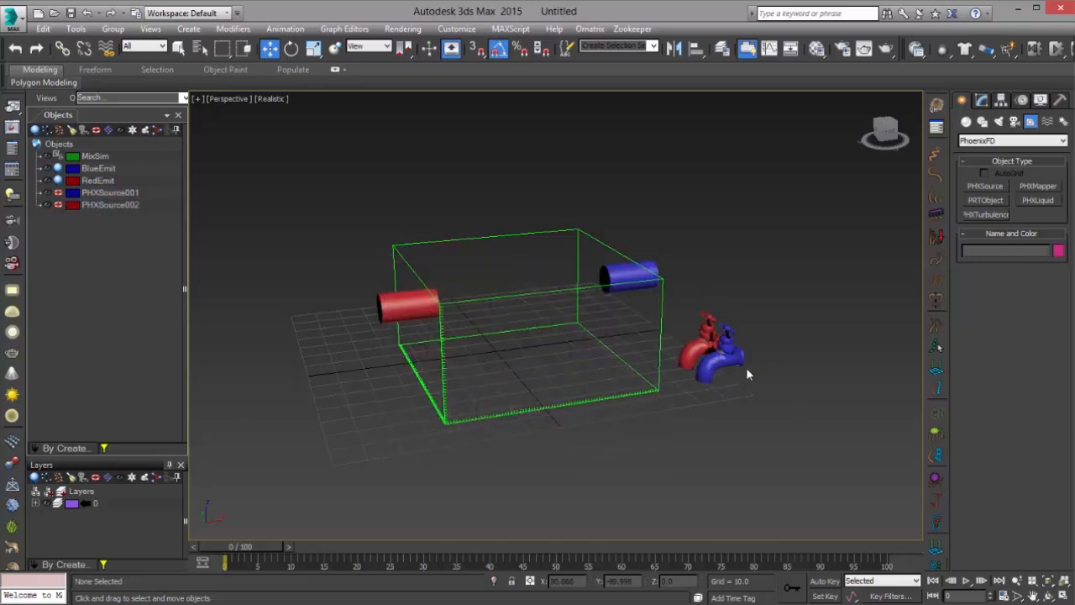
Add the blue cylinder to the blue liquid source's emitter nodes and open the source's Polygon ID value for editing.
left_click(728, 356)
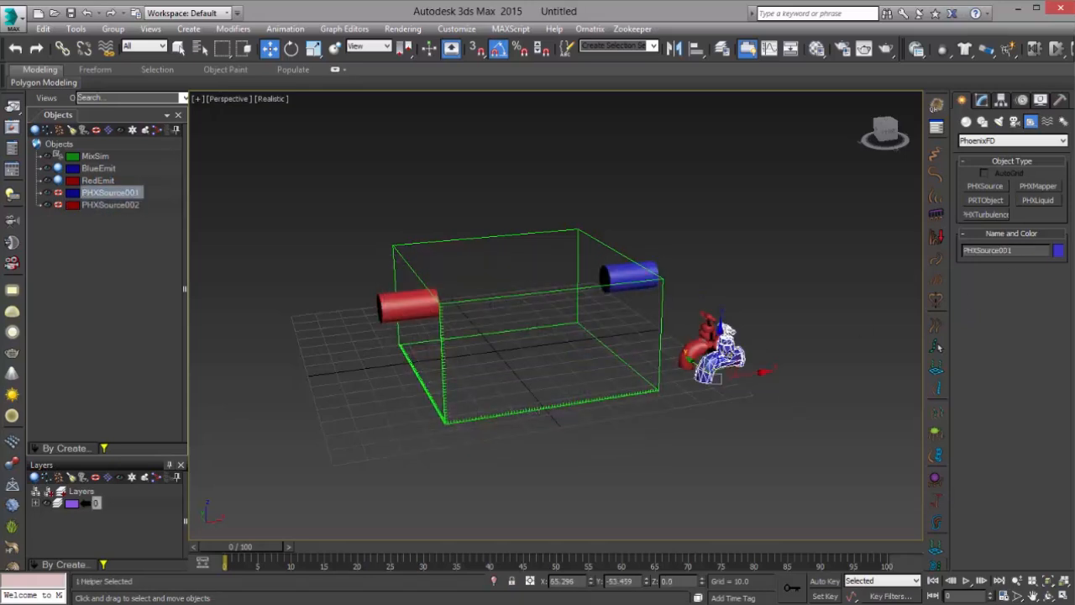
left_click(982, 101)
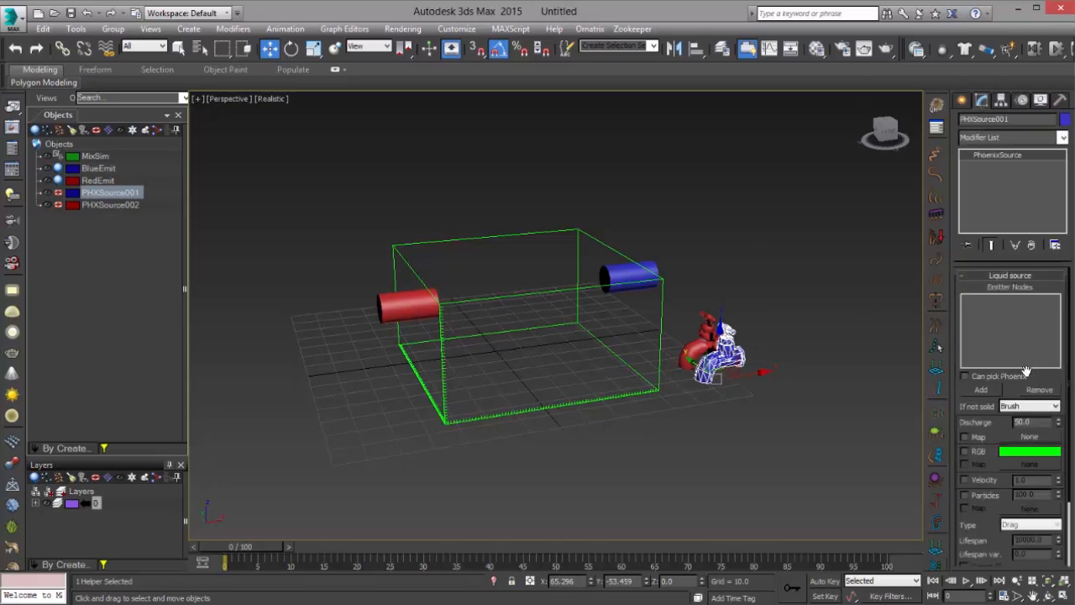
left_click(982, 390)
left_click(644, 279)
scroll(970, 417, "down", 3)
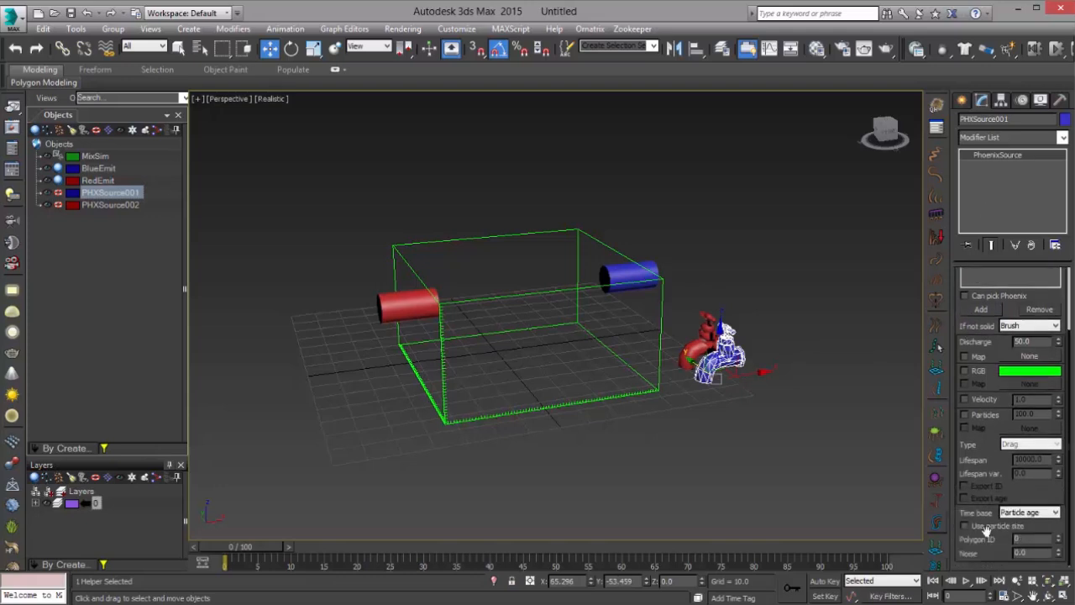
double_click(1028, 541)
left_click_drag(961, 345, 960, 385)
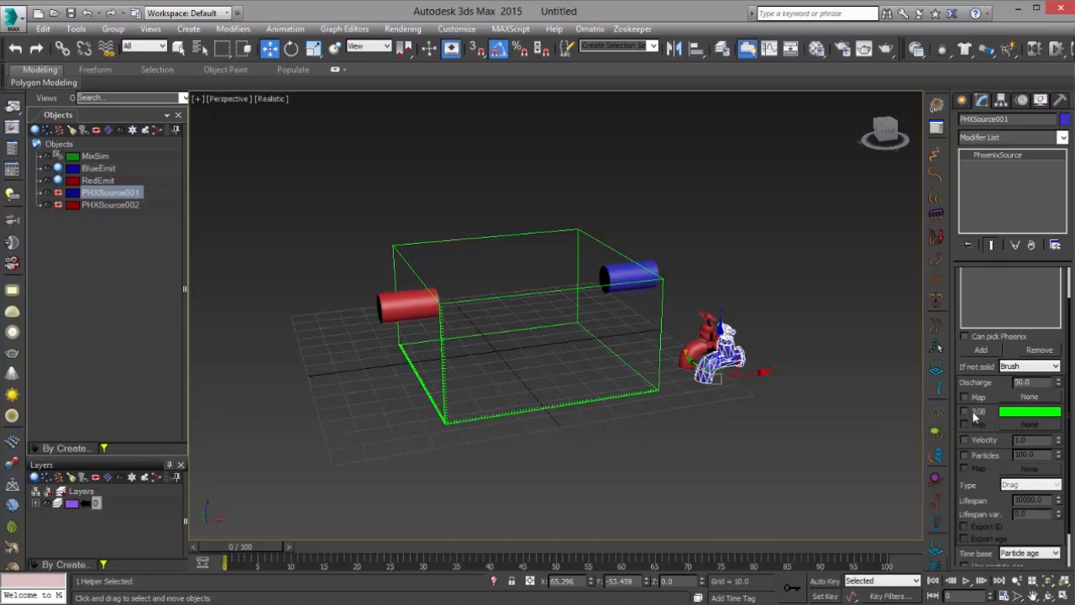
Enable RGB on the blue liquid source and set its color to red 12, green 0, blue 255.
left_click(975, 413)
left_click(1017, 416)
left_click_drag(200, 132, 219, 87)
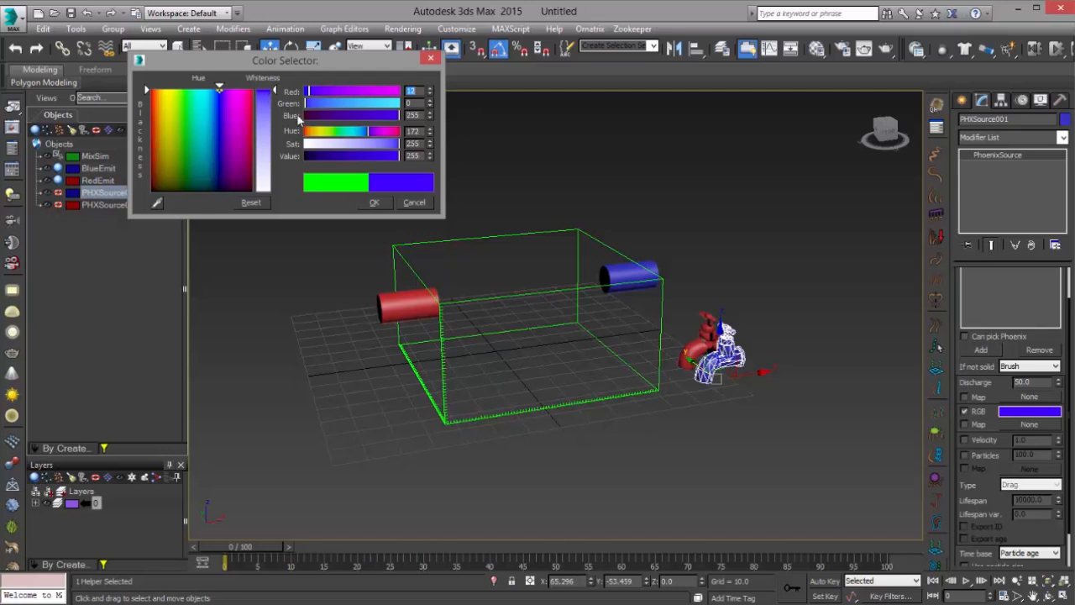
left_click(375, 202)
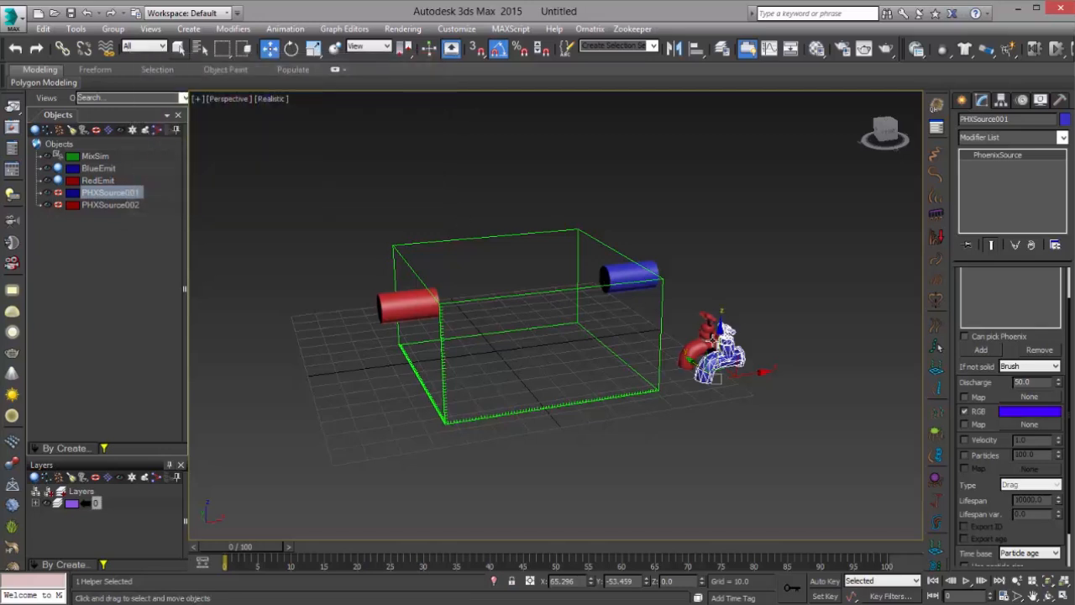
Move the red liquid source to about X -62, near the red cylinder, and add that cylinder to its emitter nodes.
left_click(710, 357)
left_click_drag(729, 363, 368, 405)
left_click(982, 390)
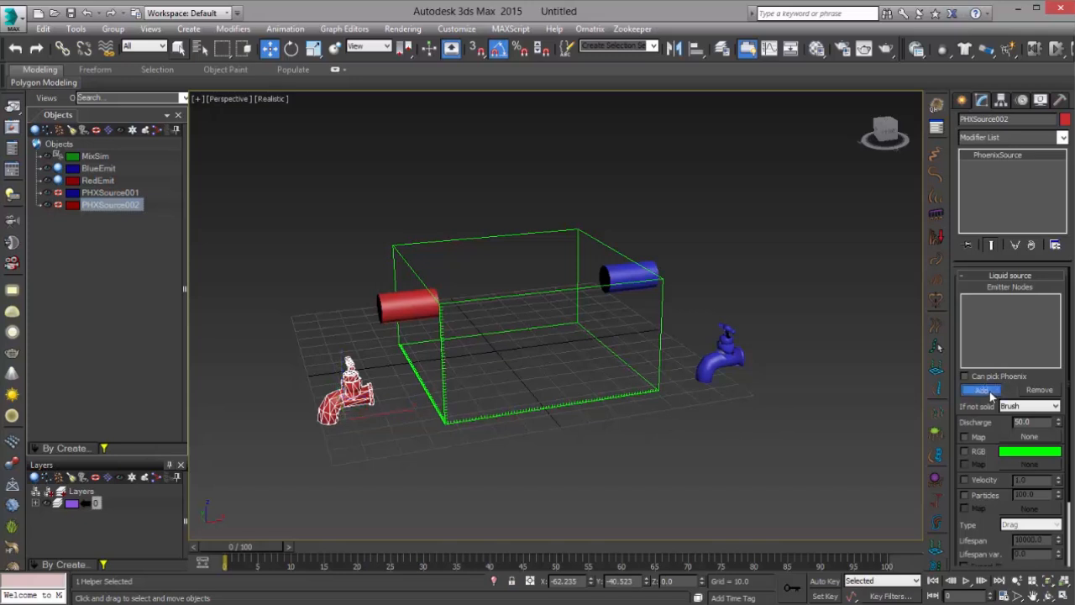
left_click(397, 305)
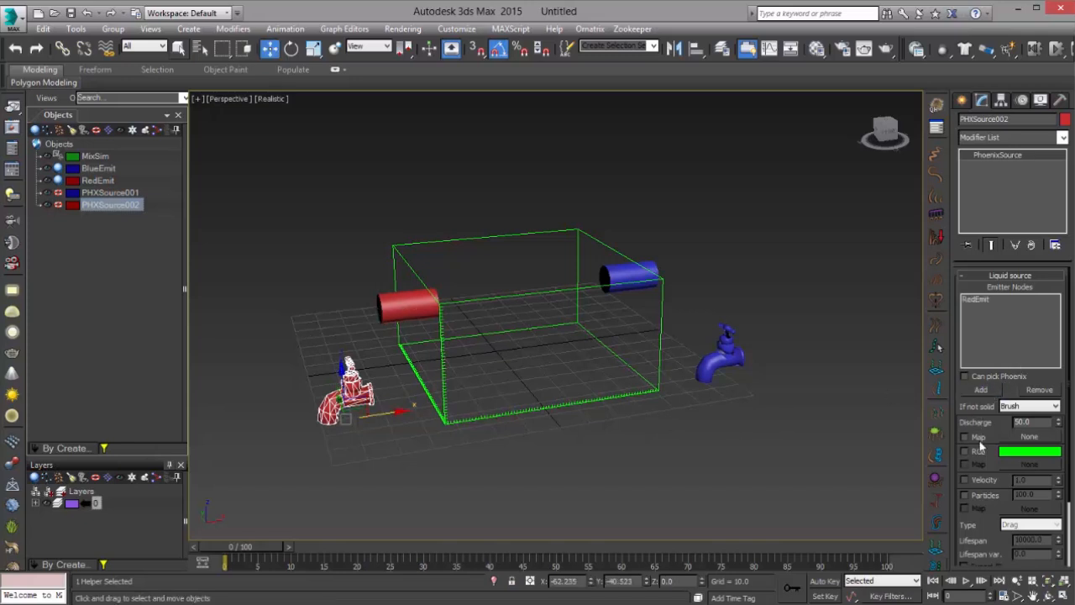
scroll(979, 437, "down", 3)
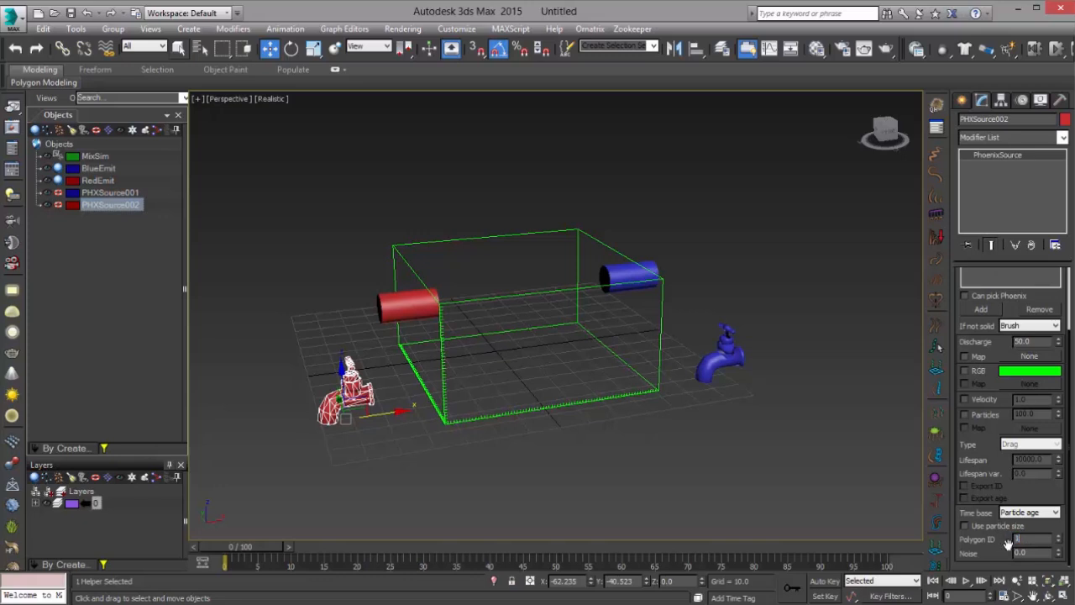
scroll(977, 453, "up", 3)
Enable RGB on the red liquid source and set its color to pure red (255, 0, 0).
left_click(970, 454)
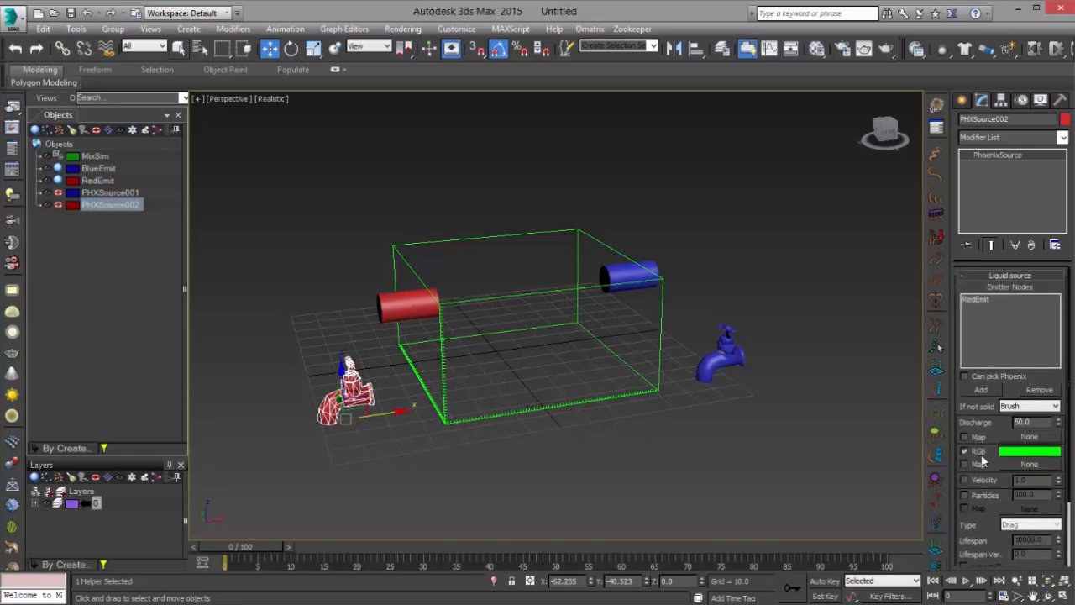
left_click(1030, 454)
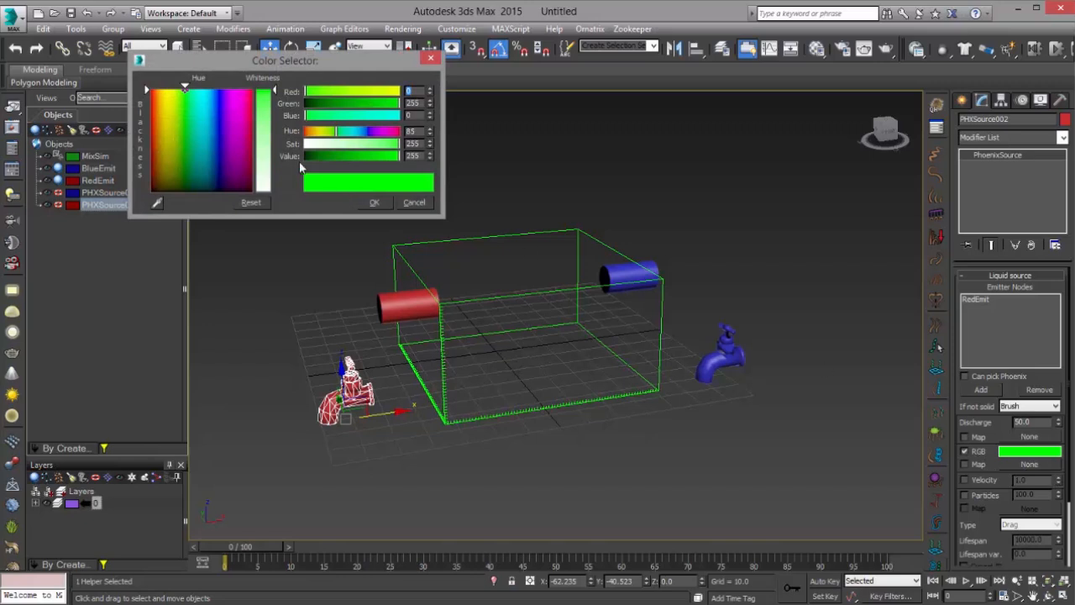
left_click_drag(233, 143, 253, 87)
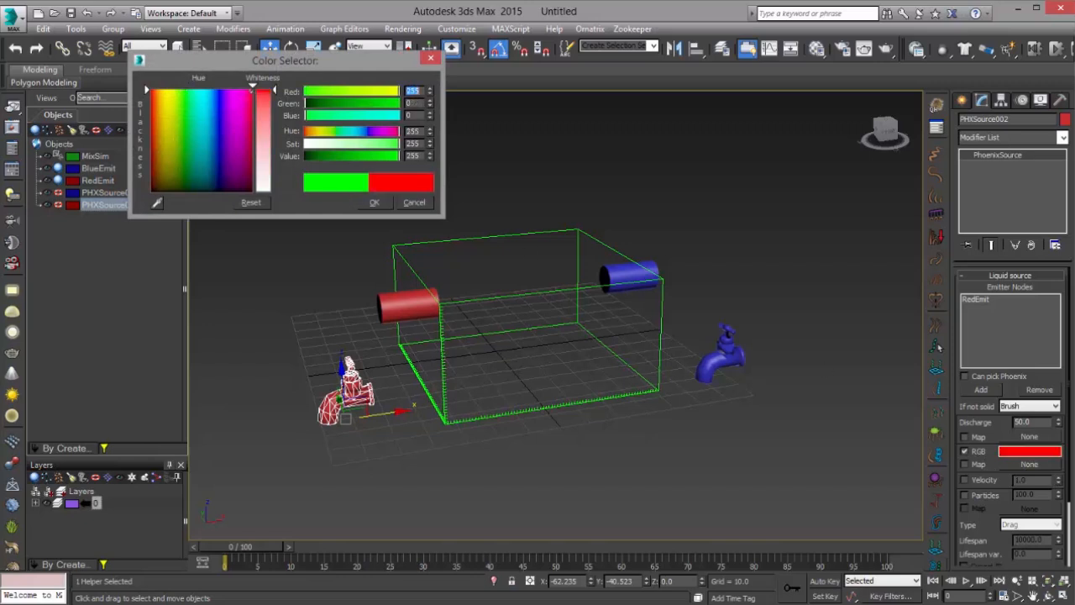
left_click(374, 203)
Enable the RGB output channel for the MixSim simulator.
middle_click_drag(637, 316, 659, 330, "alt")
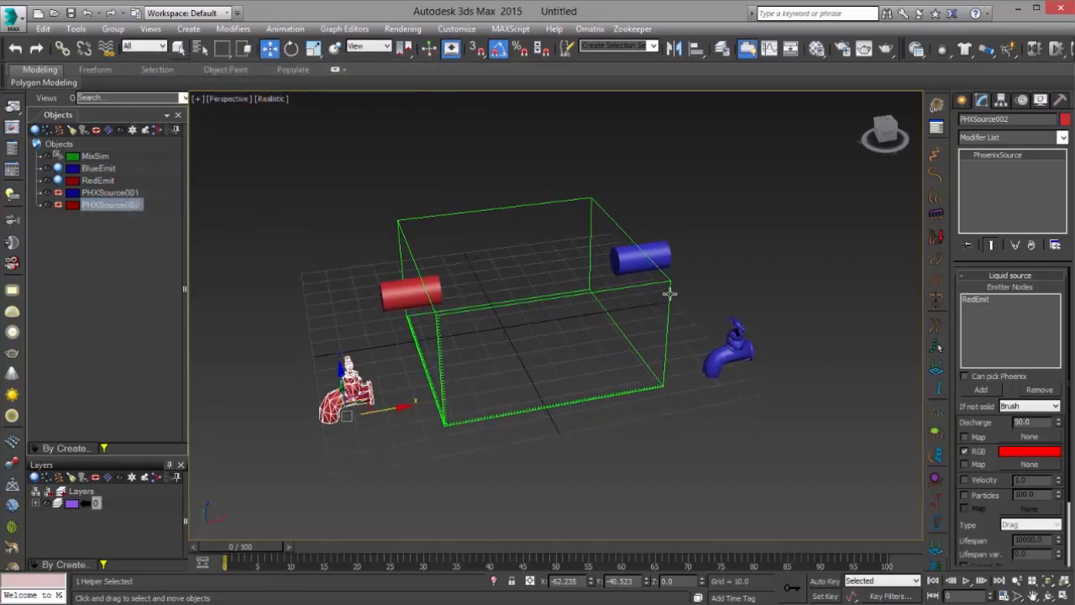
left_click(669, 293)
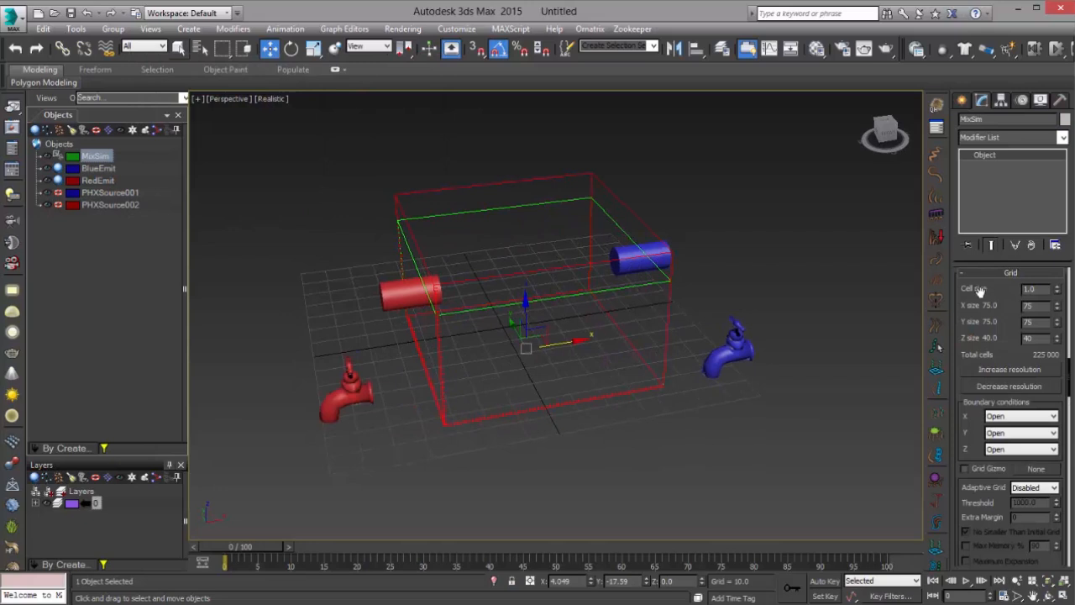
left_click_drag(979, 290, 979, 304)
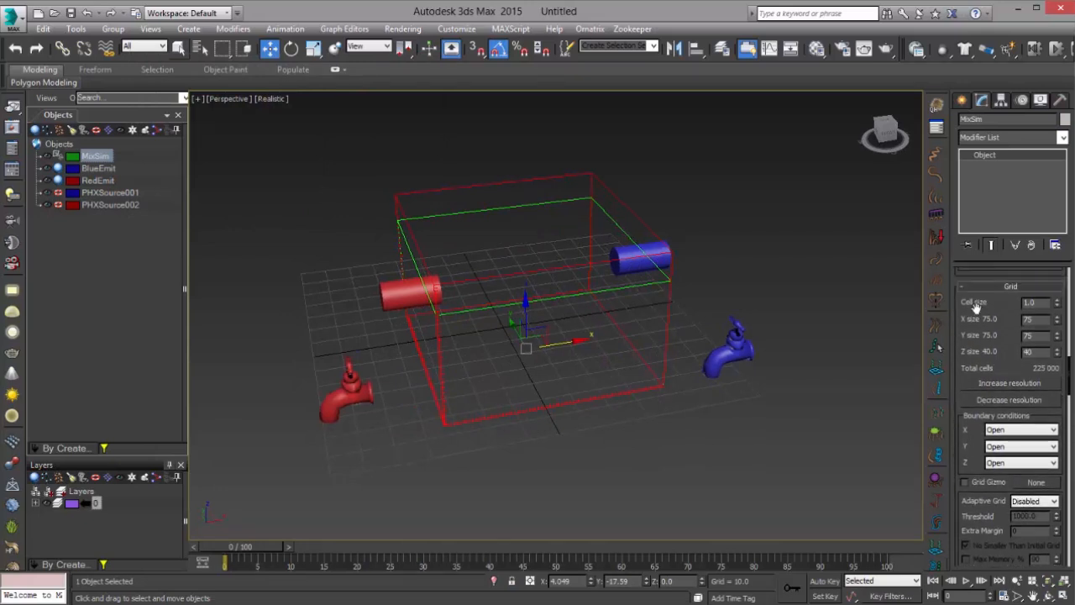
right_click(980, 311)
left_click(1015, 445)
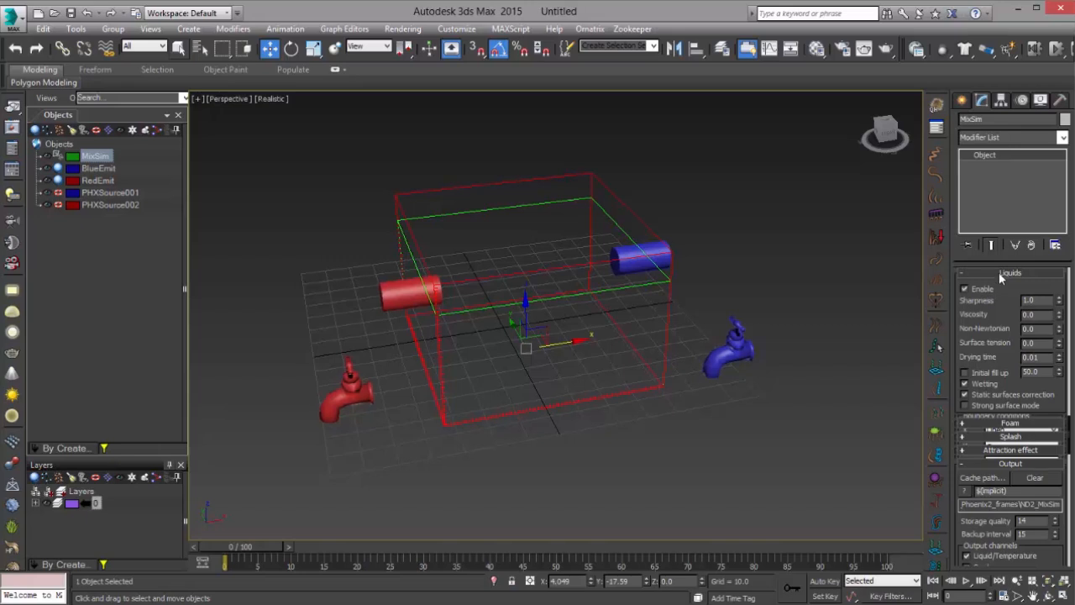
scroll(1011, 378, "down", 5)
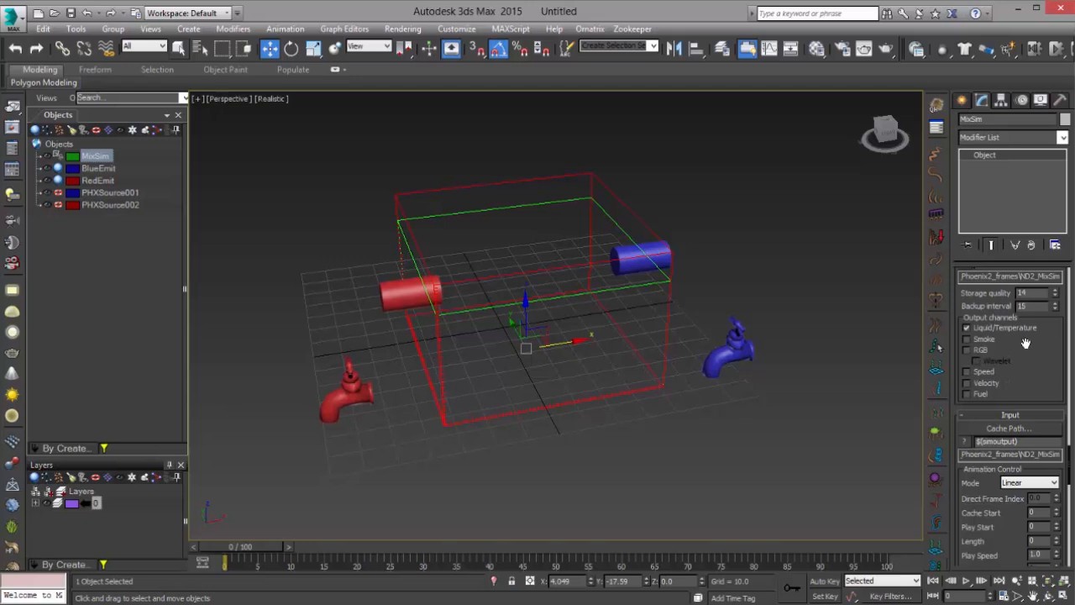
scroll(1025, 342, "up", 3)
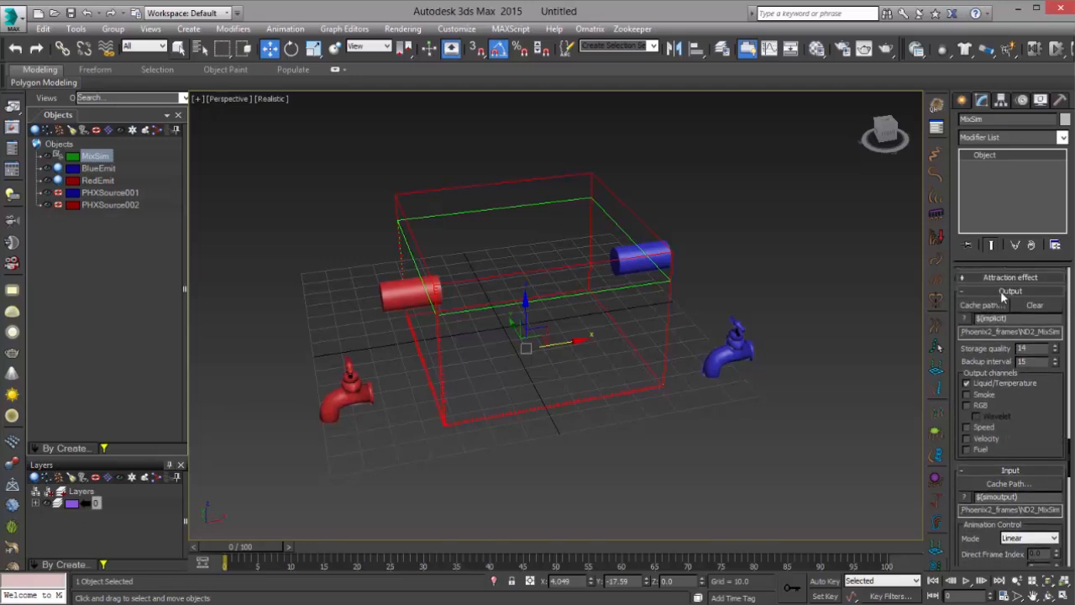
left_click(977, 407)
right_click(1032, 397)
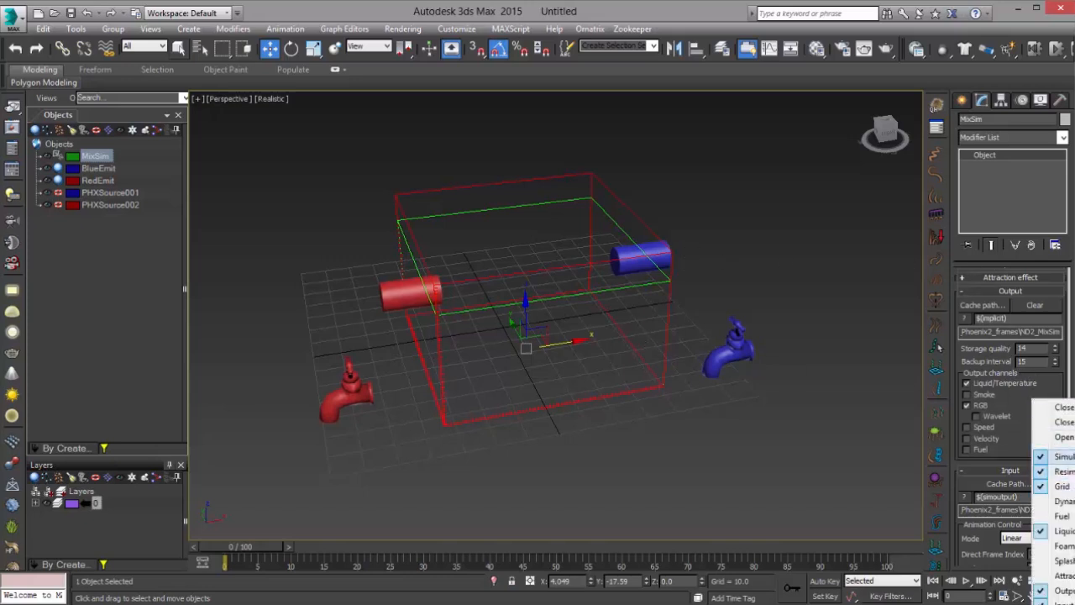
Run a test simulation of MixSim while viewing the flow closer, and stop it at about frame 35.
left_click(1060, 456)
left_click(980, 286)
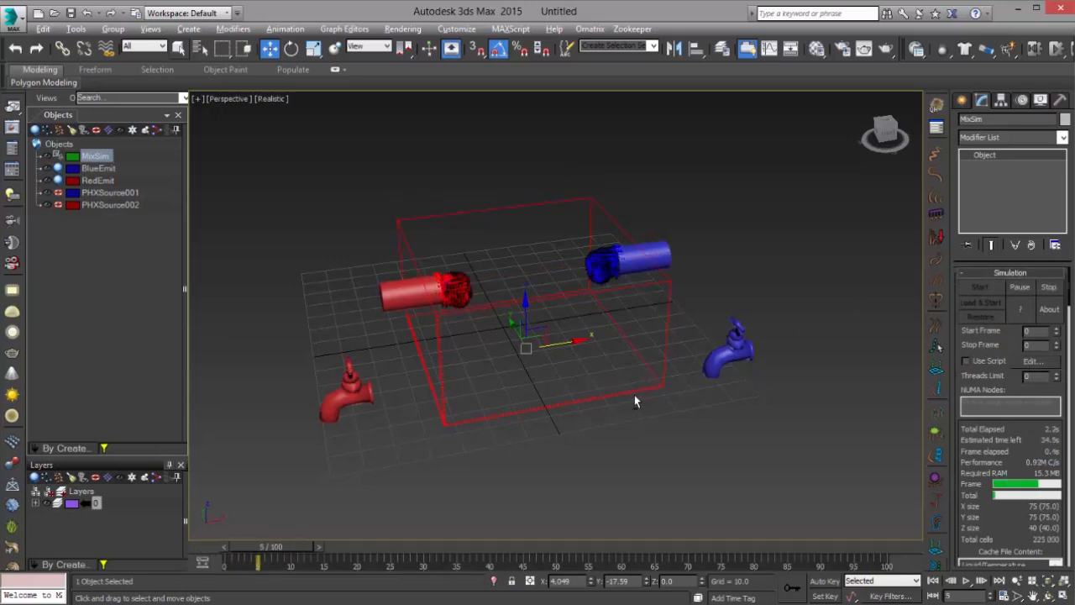
mouse_move(634, 395)
middle_mouse_down("alt")
mouse_move(623, 379)
mouse_move(636, 398)
middle_mouse_up("alt")
scroll(636, 398, "up", 2)
scroll(636, 376, "up", 1)
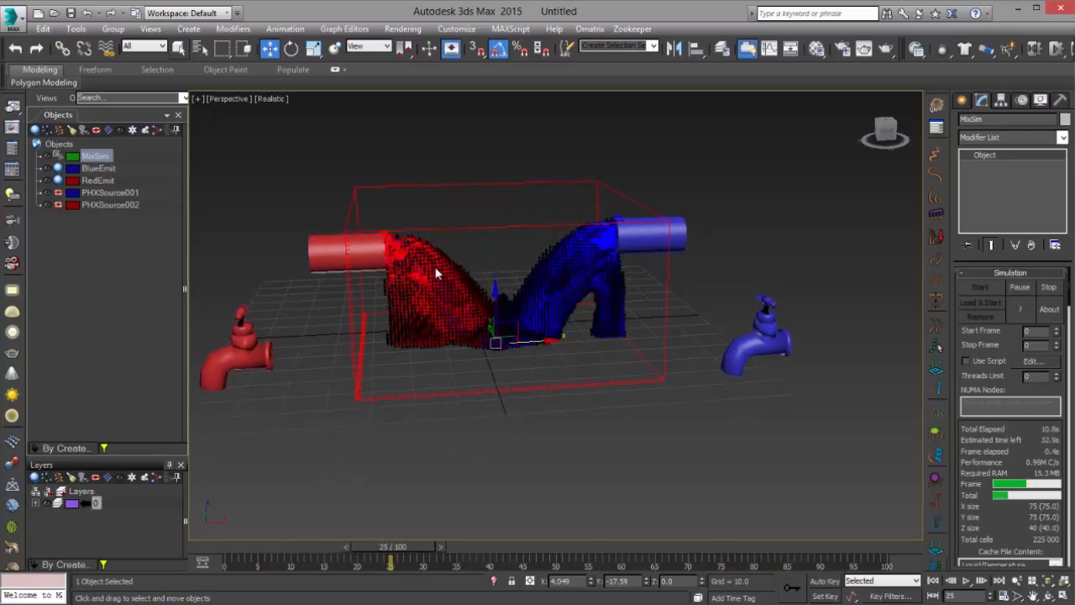
left_click(1050, 288)
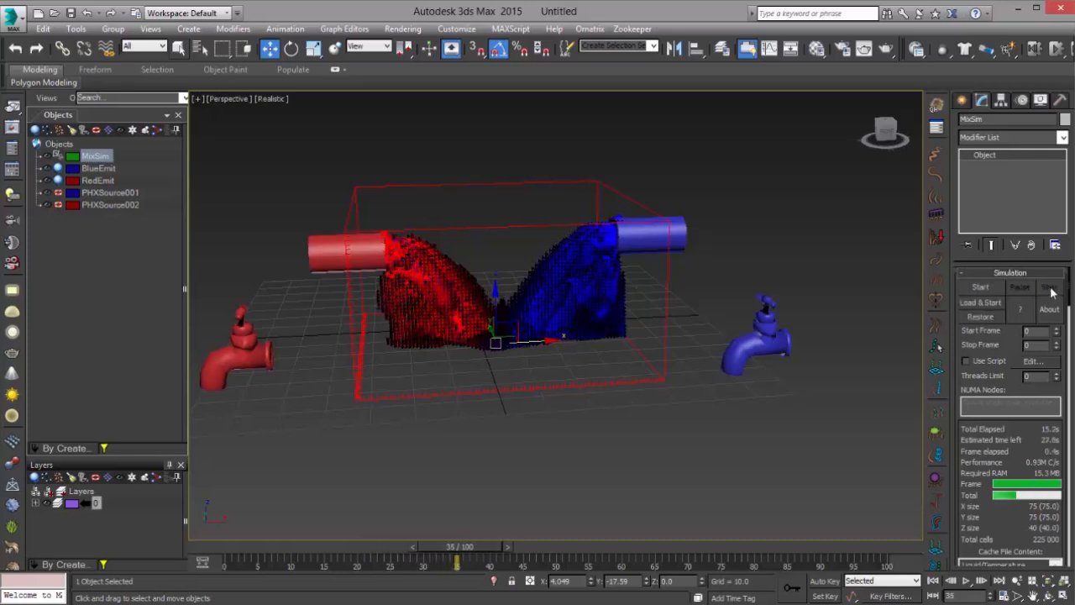
Enable the AND condition in MixSim's preview settings, keeping the RGB/Wavelet channel displayed.
right_click(990, 346)
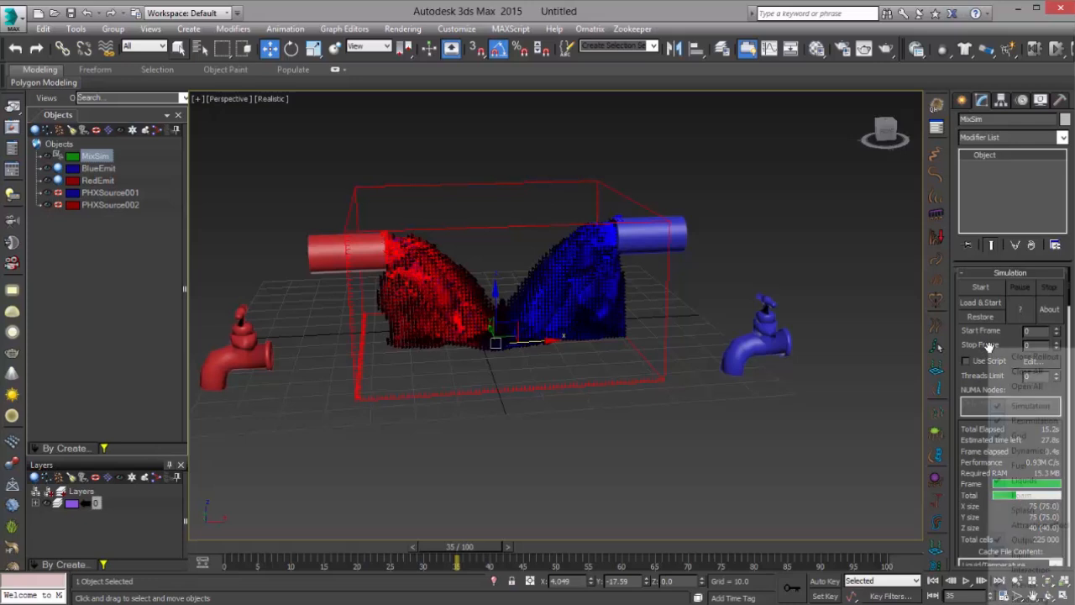
left_click(1031, 576)
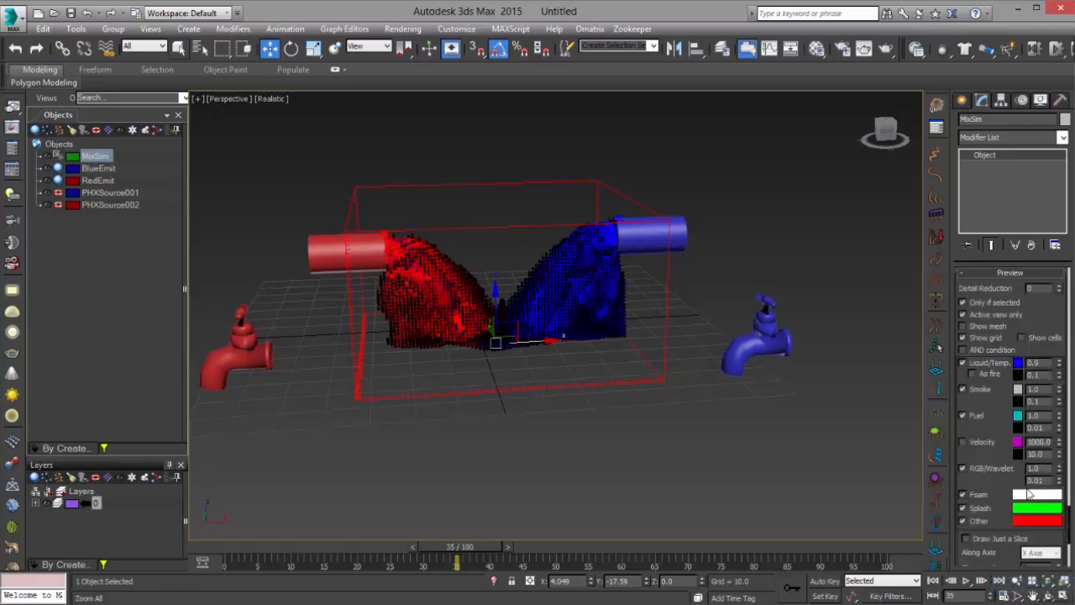
left_click(976, 473)
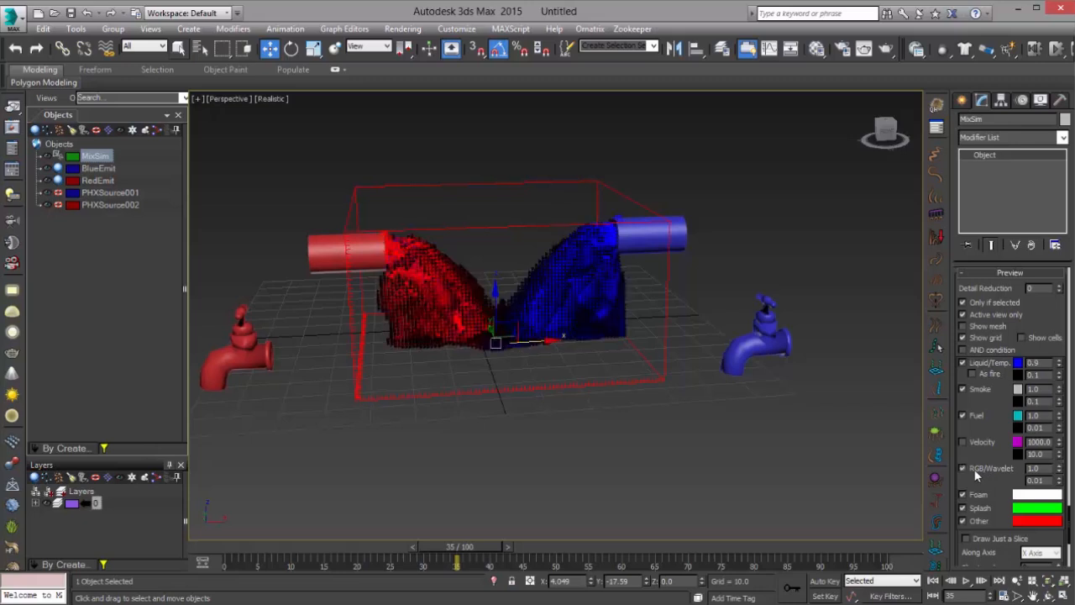
left_click(976, 476)
left_click(983, 468)
left_click(980, 350)
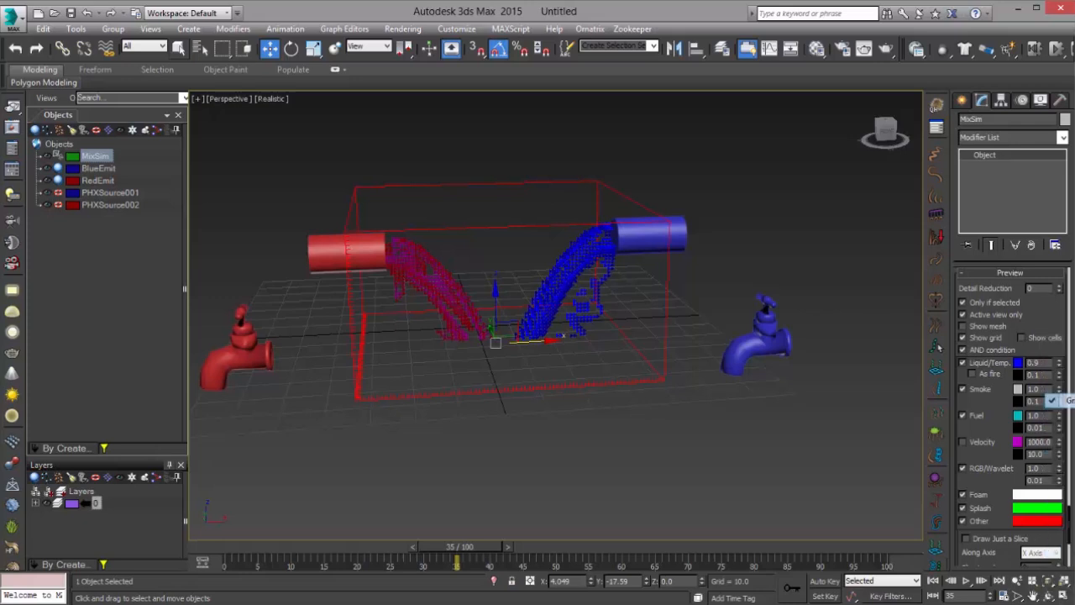
Set the X, Y and Z boundary conditions of MixSim's grid to Jammed both.
left_click(1065, 400)
left_click(1004, 420)
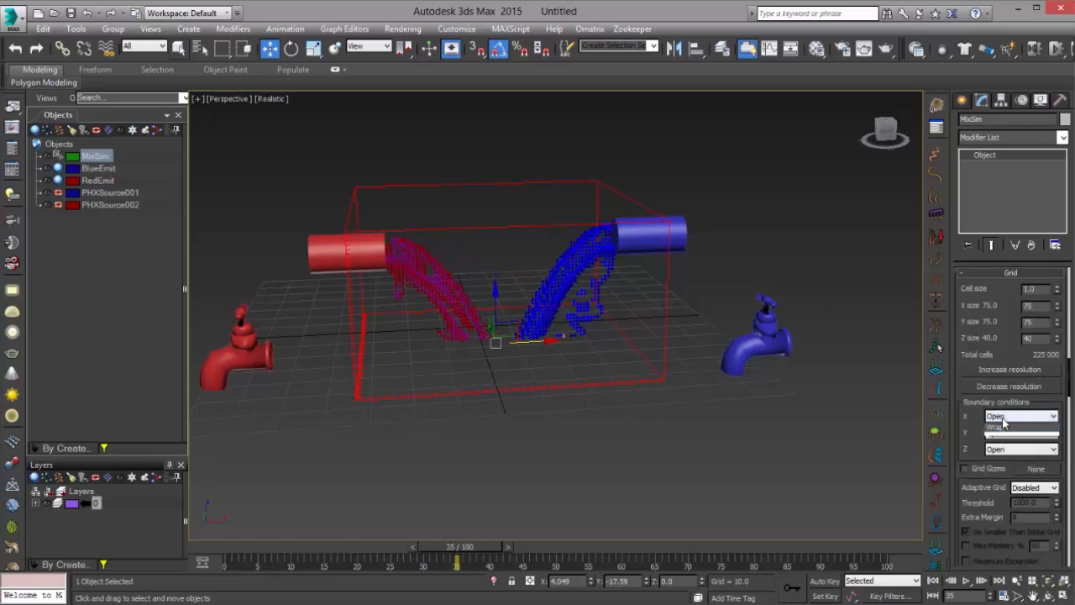
left_click(1014, 454)
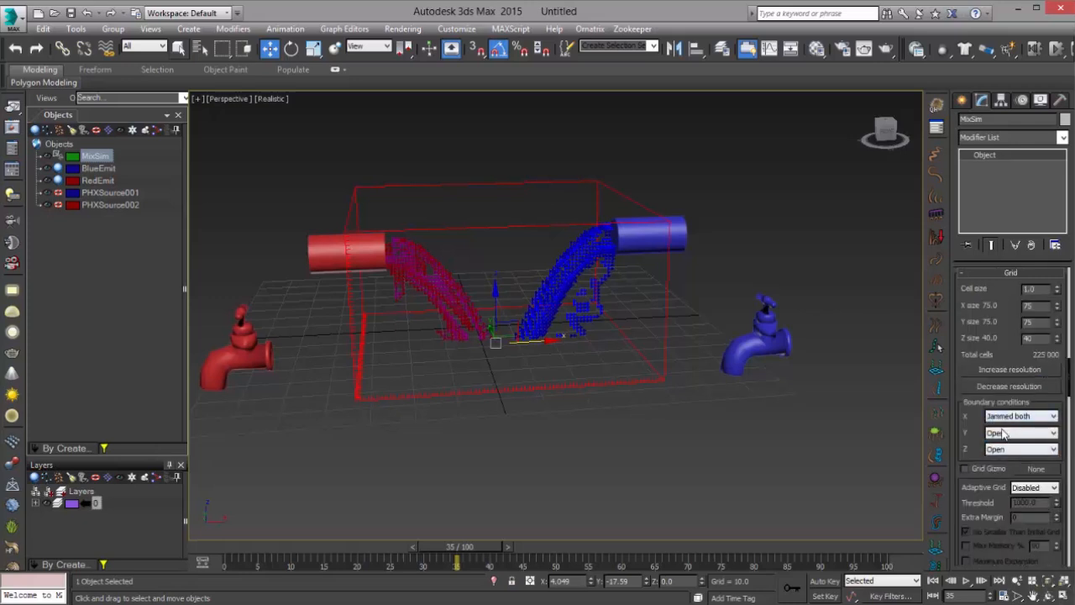
left_click(1004, 433)
left_click(1013, 472)
left_click(1009, 449)
left_click(1041, 494)
left_click(985, 275)
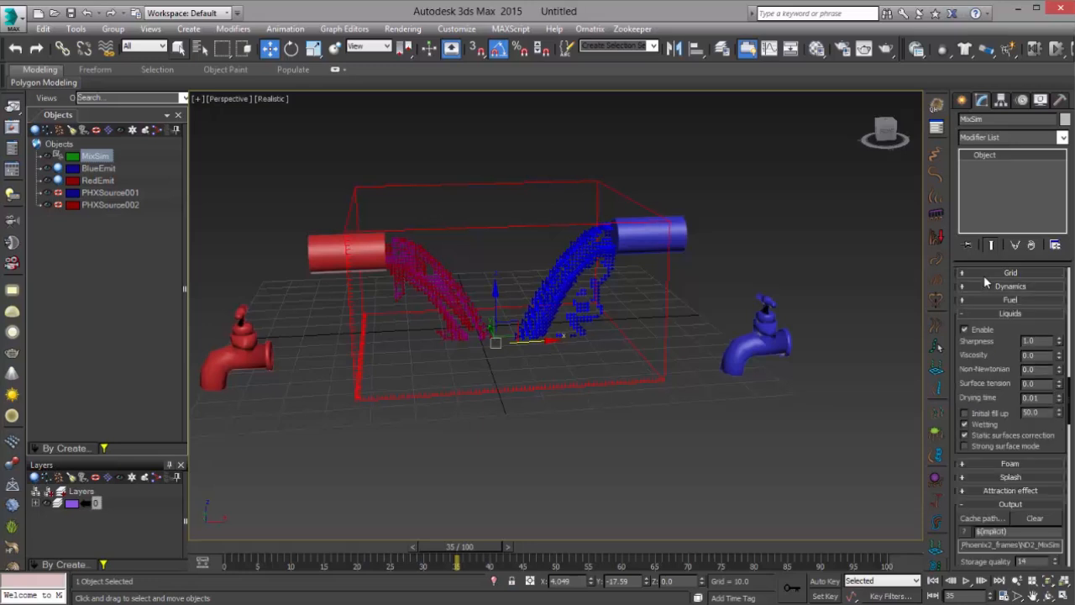
Simulate MixSim again through frame 100 and play the cached result back from the start.
right_click(985, 341)
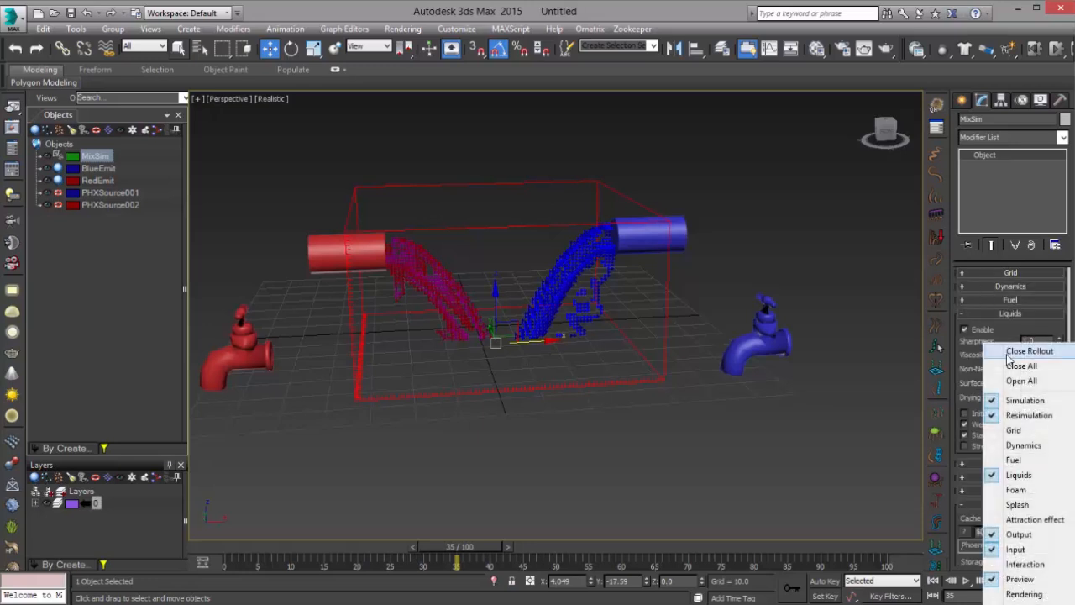
left_click(1012, 404)
left_click(981, 286)
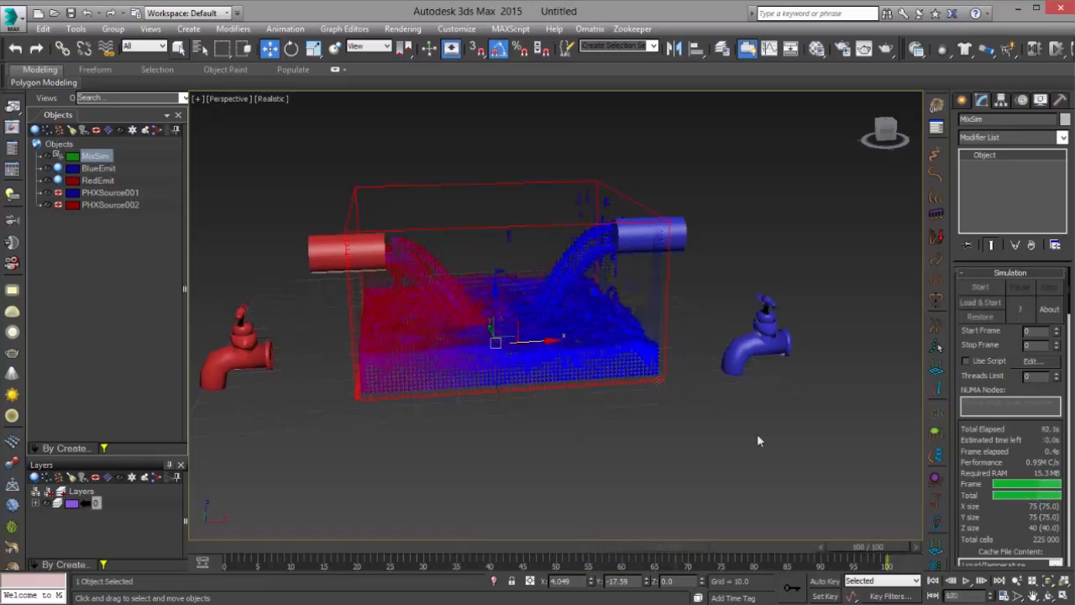
left_click(935, 582)
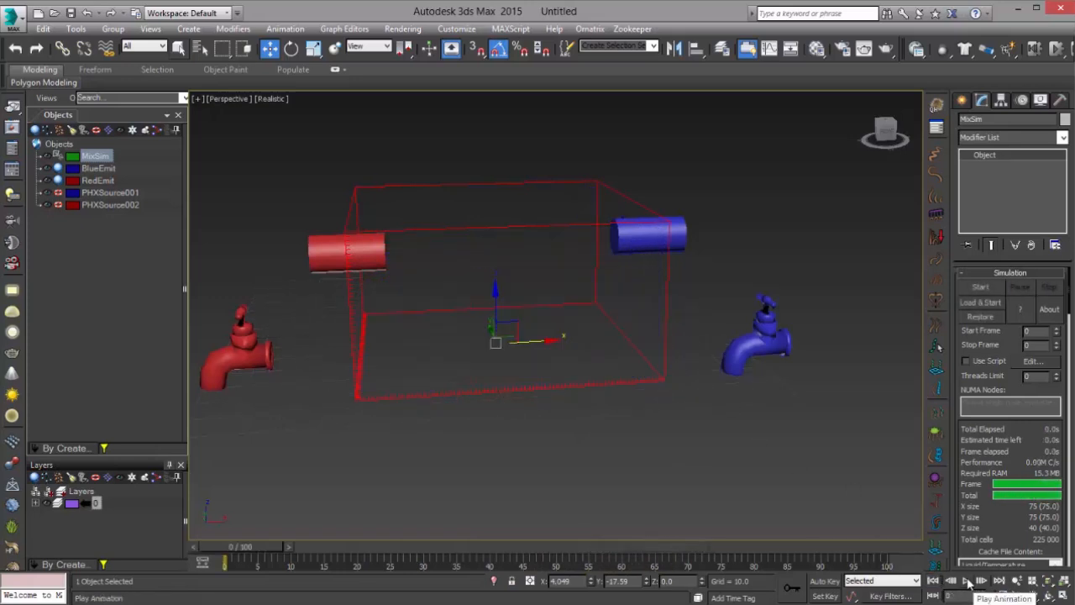
left_click(967, 581)
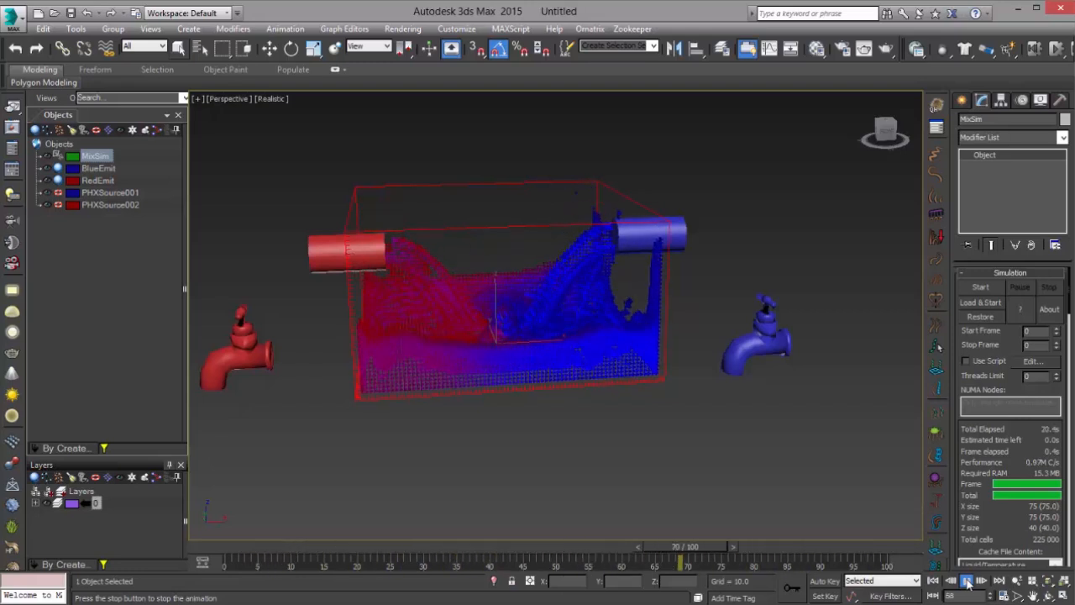
left_click(967, 581)
Extend the animation's end time to frame 300.
left_click(1005, 595)
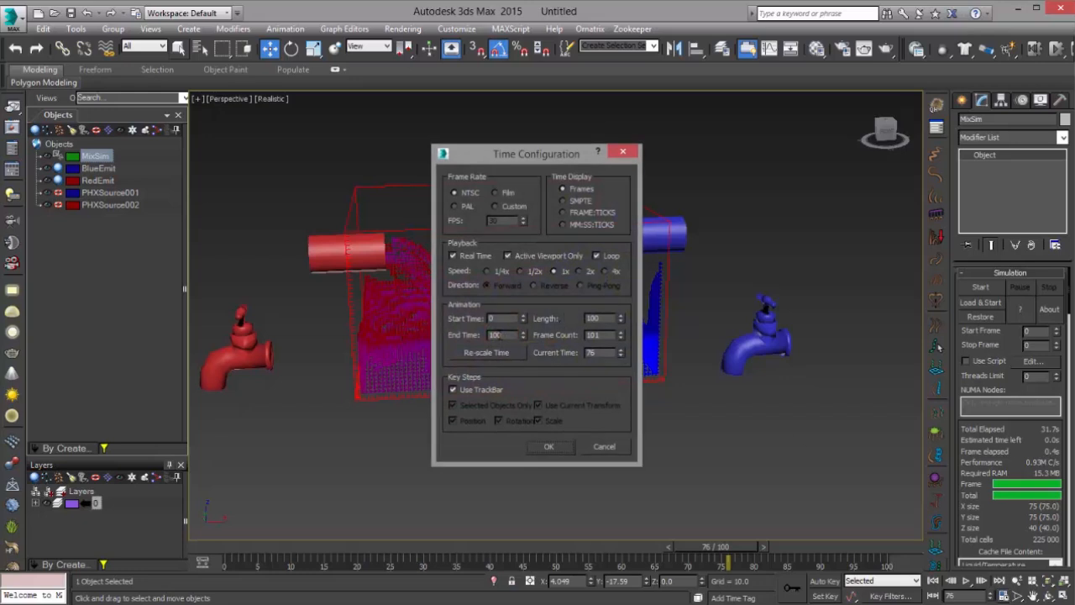
type("300")
key("Return")
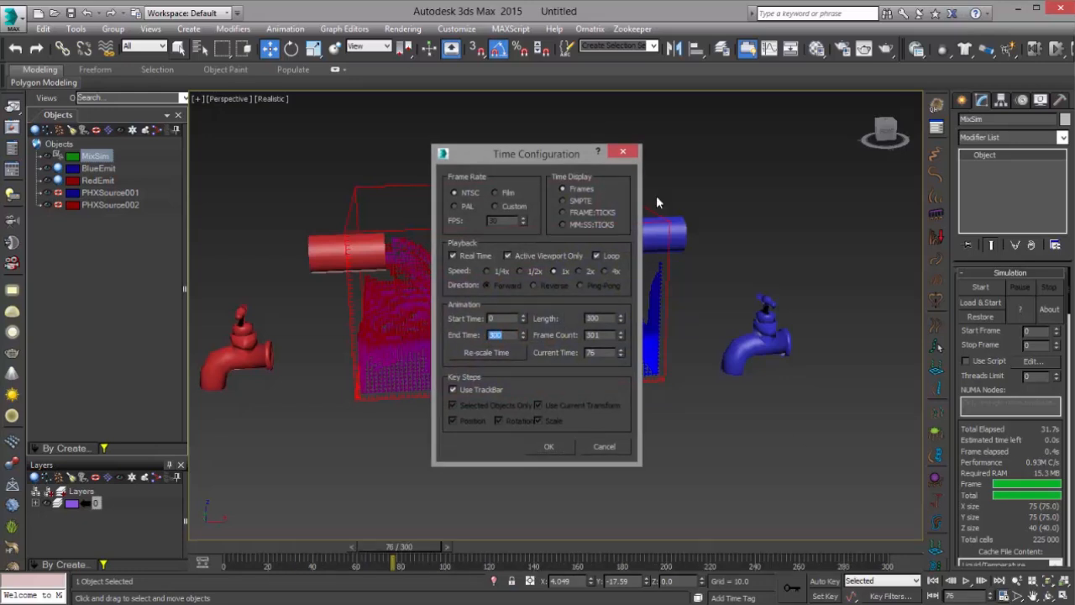
left_click(549, 446)
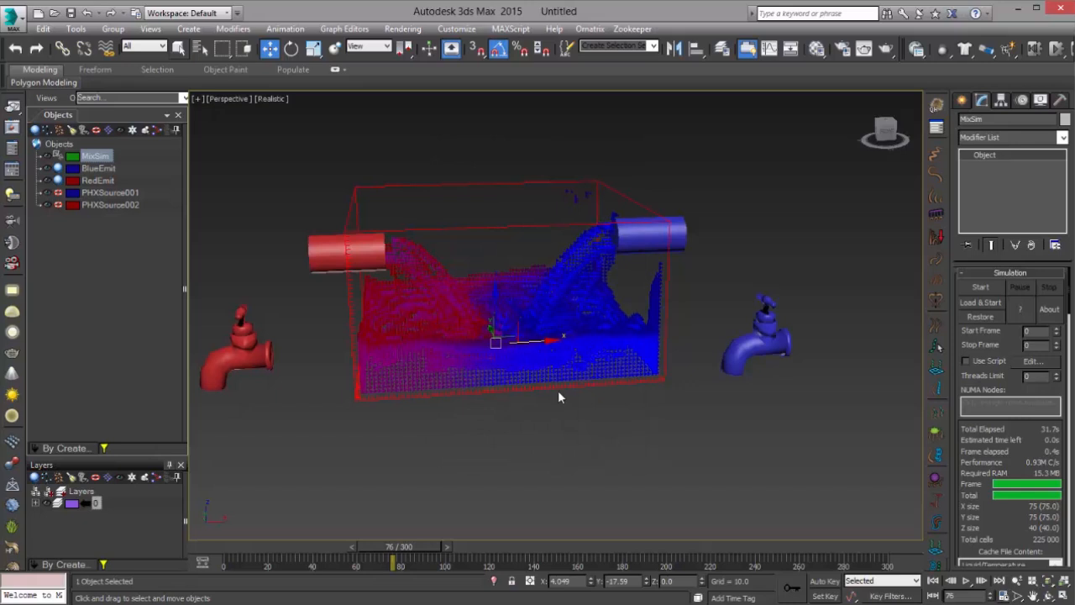
Create a Vortex force at the center of the MixSim grid, with an icon size of about 22.7.
middle_click_drag(559, 397, 553, 491, "alt")
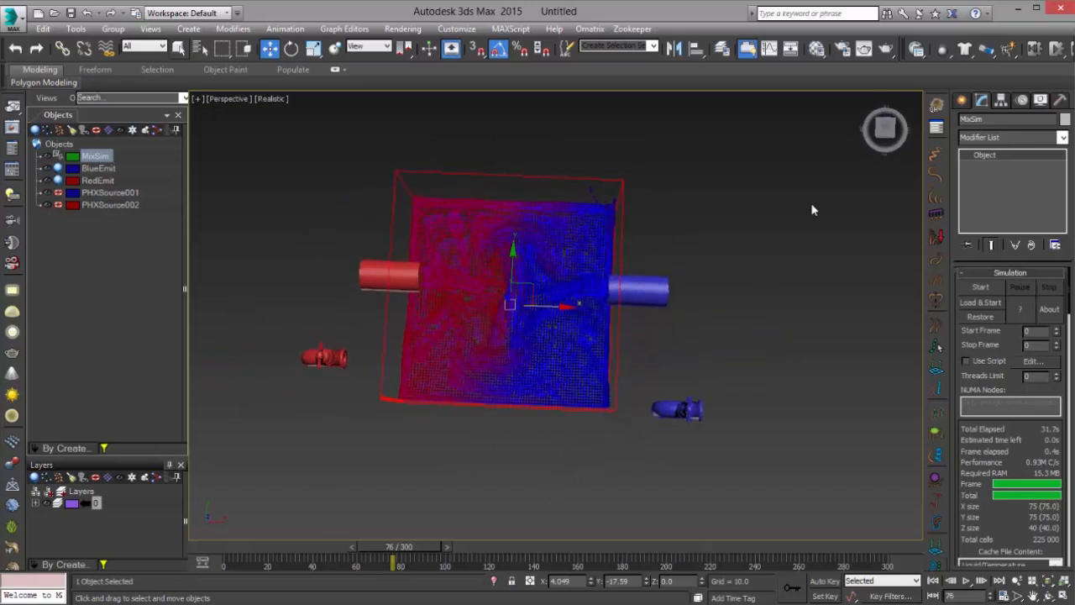
left_click(962, 101)
left_click(1032, 123)
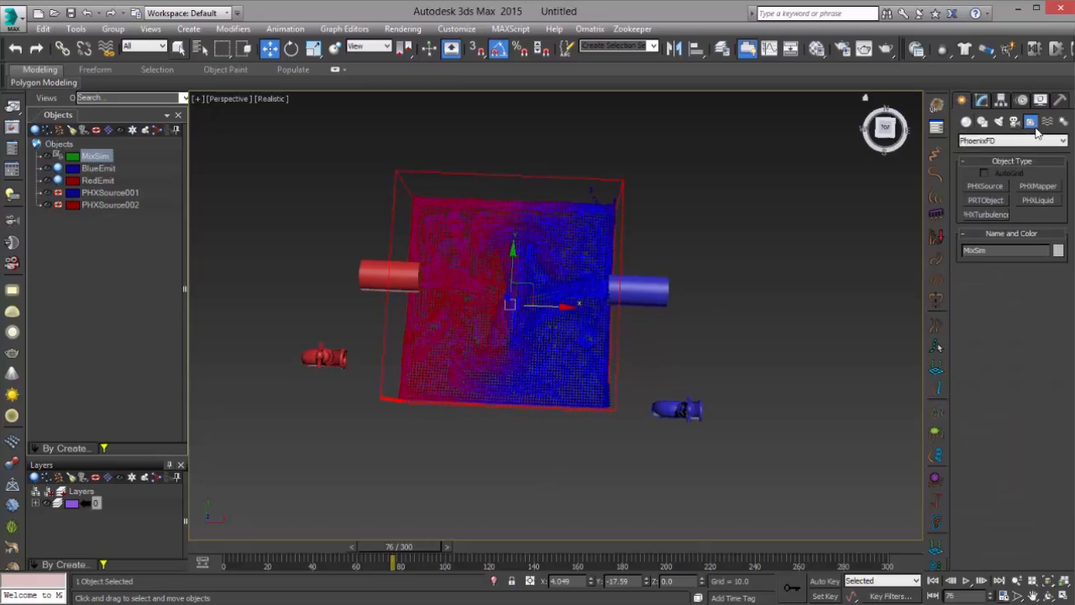
left_click(1047, 122)
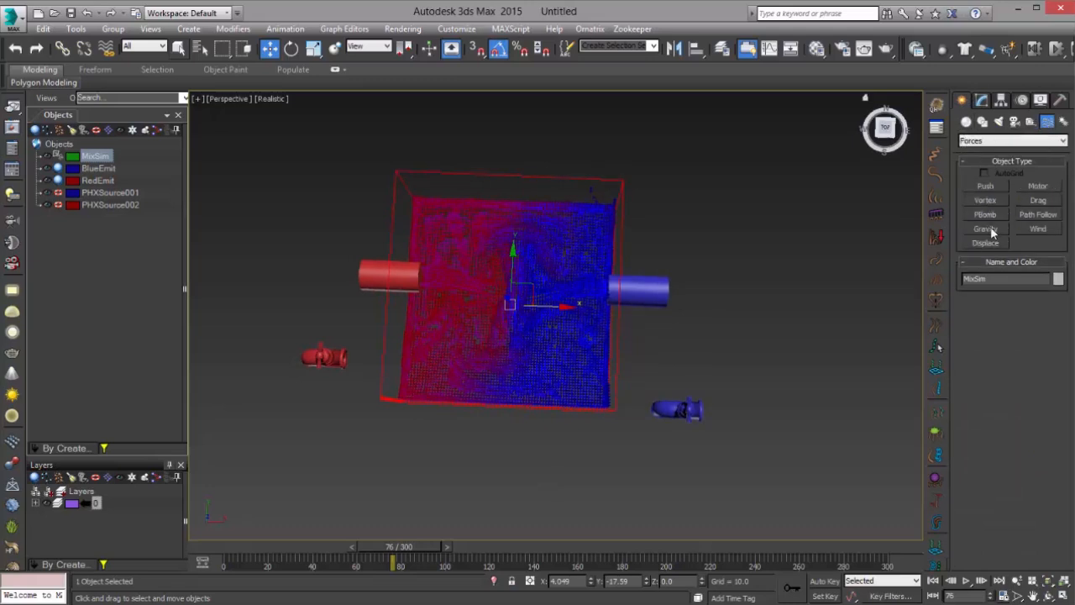
left_click(985, 200)
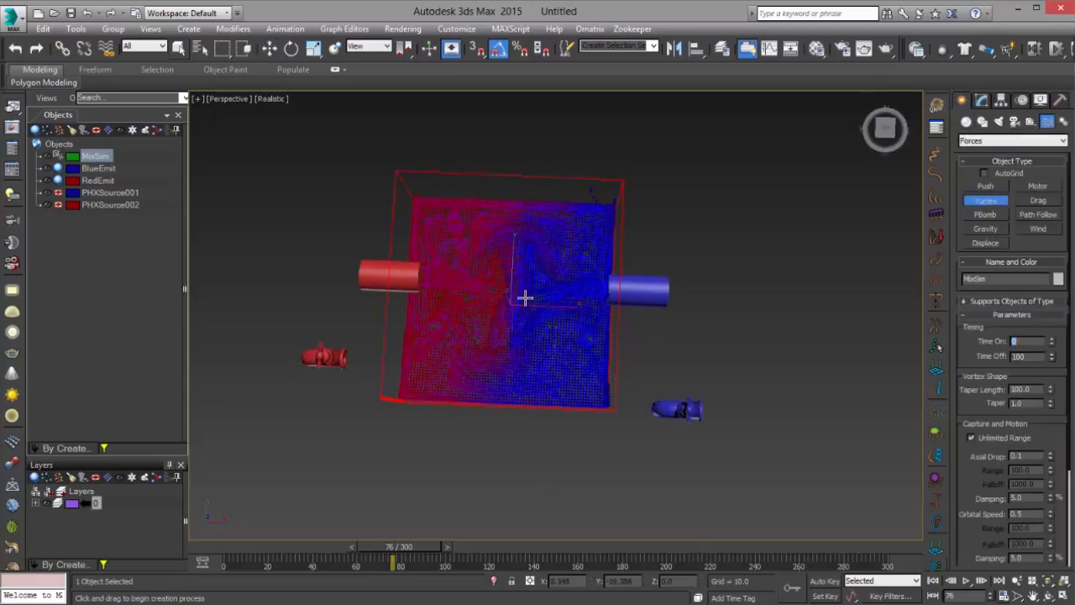
left_click_drag(509, 299, 526, 240)
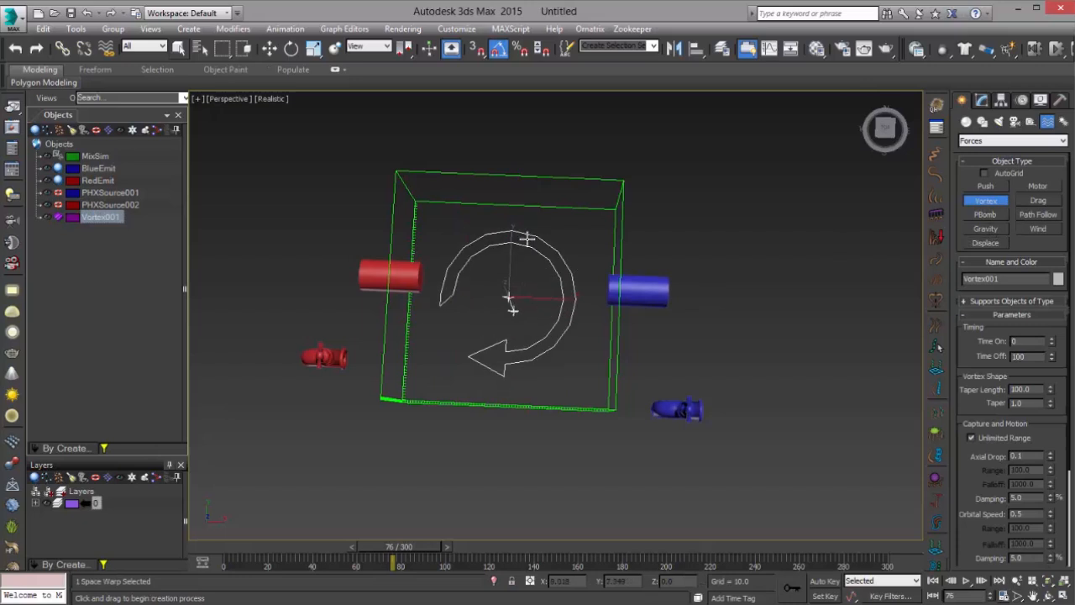
Raise the vortex to a height of about Z 45, just above the simulator box.
middle_click_drag(508, 368, 514, 255, "alt")
key("w")
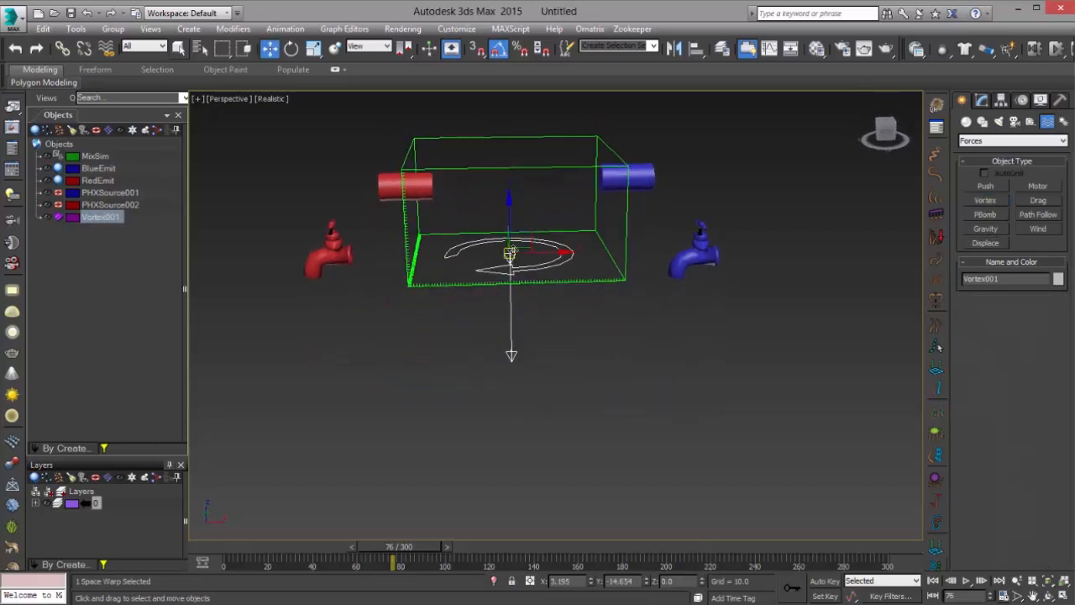
left_click_drag(510, 212, 500, 90)
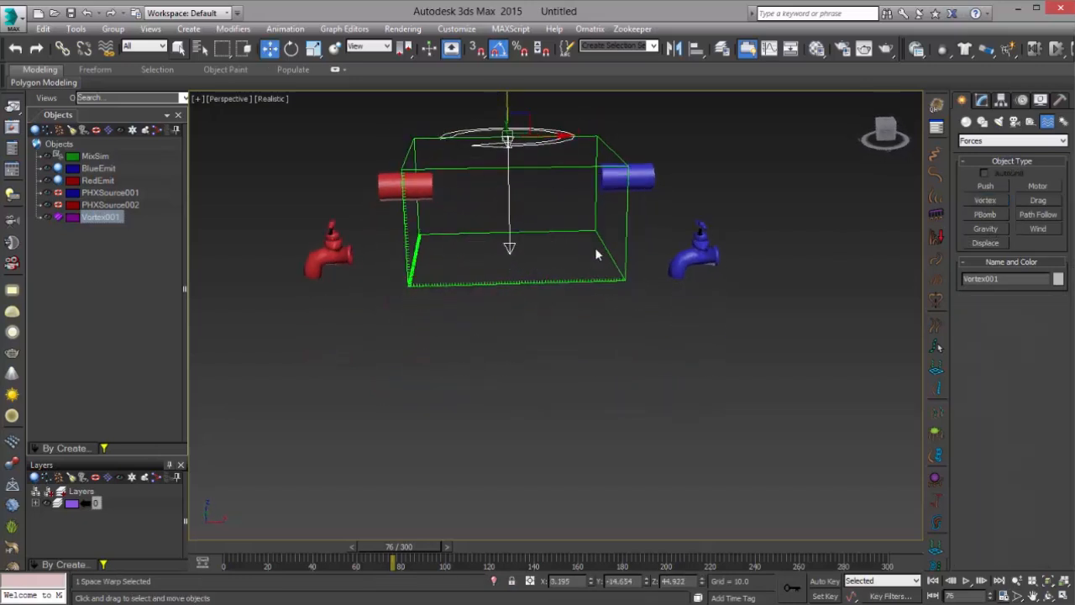
middle_click_drag(595, 250, 687, 226, "alt")
Set the vortex's axial drop to 0.2.
left_click(982, 100)
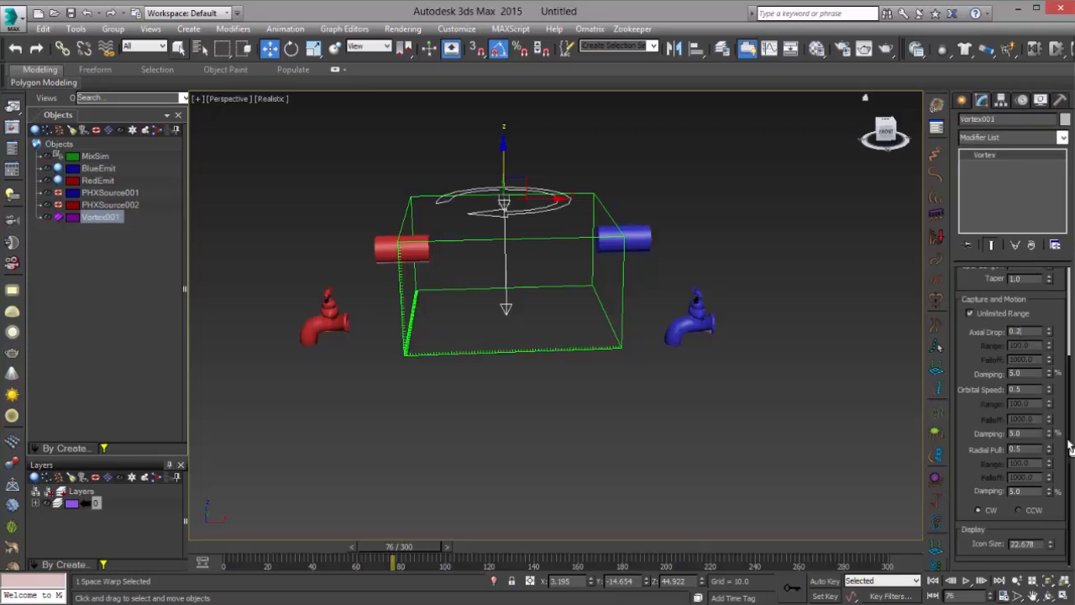
key("Tab")
key("Tab")
middle_click_drag(702, 320, 685, 343)
scroll(745, 373, "up", 3)
Simulate MixSim with the vortex, check the swirling liquid from several angles, and stop at about frame 110.
left_click(682, 292)
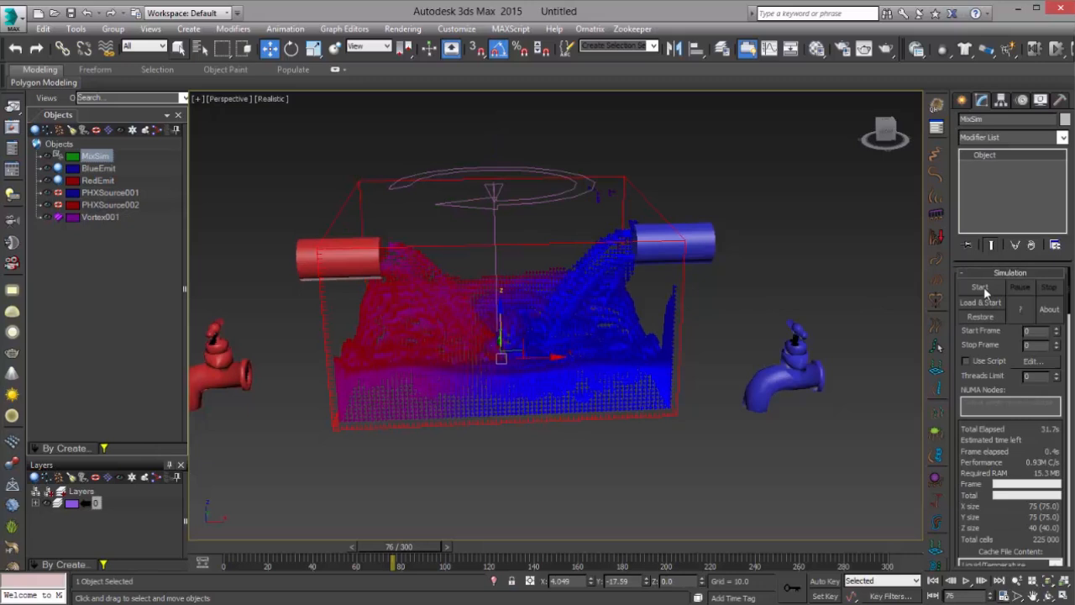
left_click(984, 287)
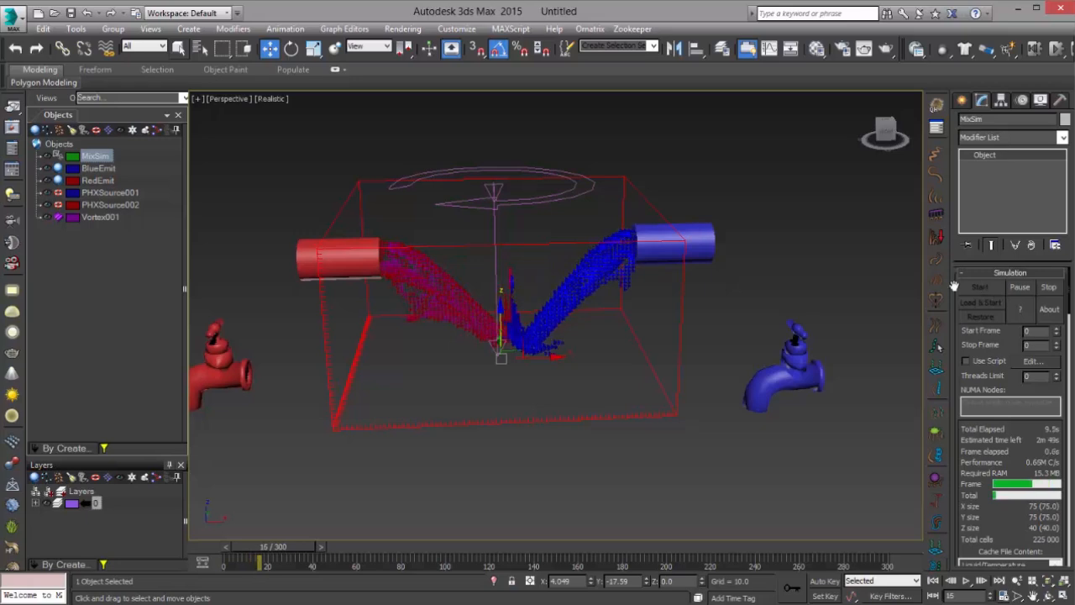
middle_click_drag(542, 343, 569, 463, "alt")
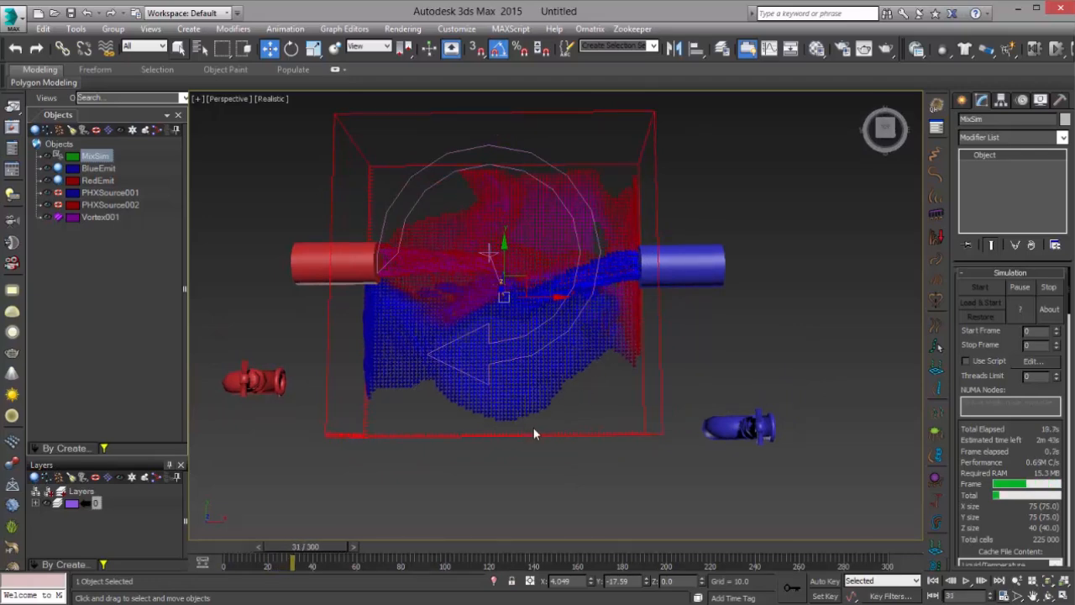
middle_click_drag(534, 427, 546, 336, "alt")
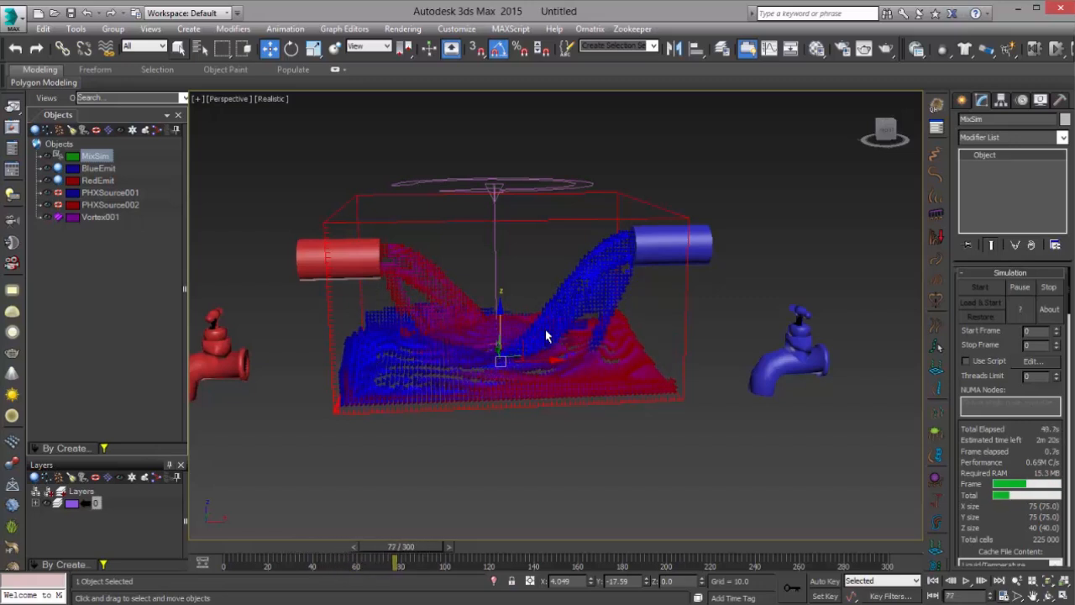
middle_click_drag(546, 329, 564, 382, "alt")
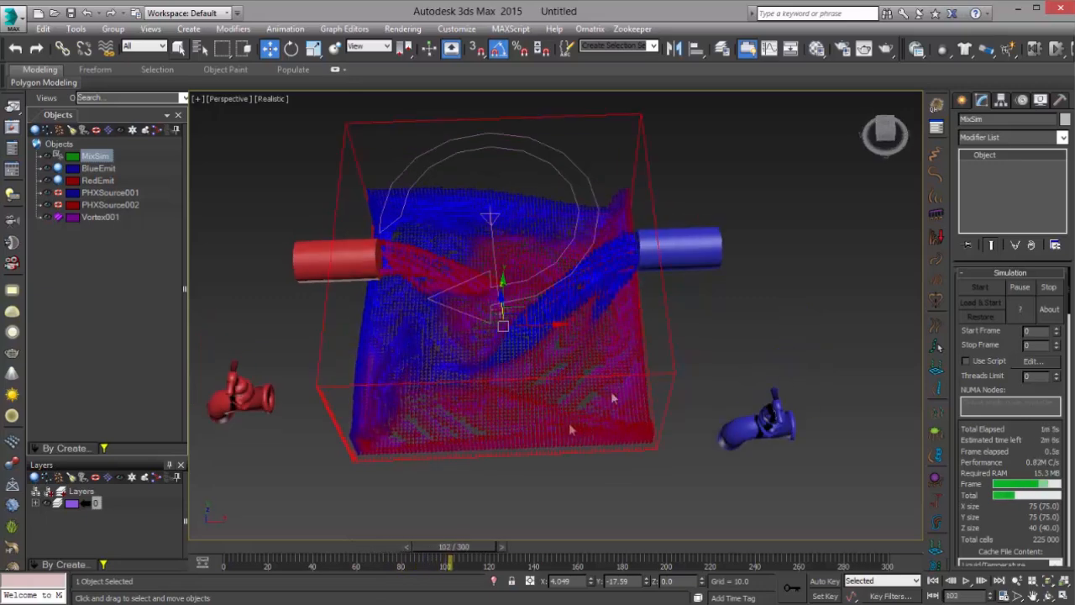
middle_click_drag(543, 451, 549, 395, "alt")
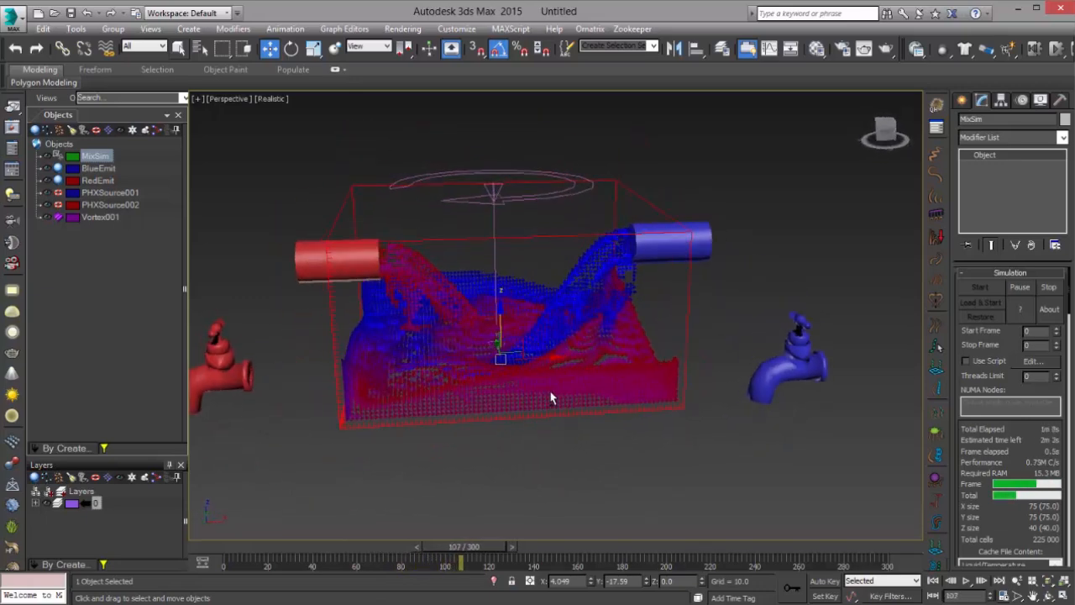
left_click(1049, 287)
Shorten the animation's end time to frame 110.
middle_click_drag(517, 458, 526, 454, "alt")
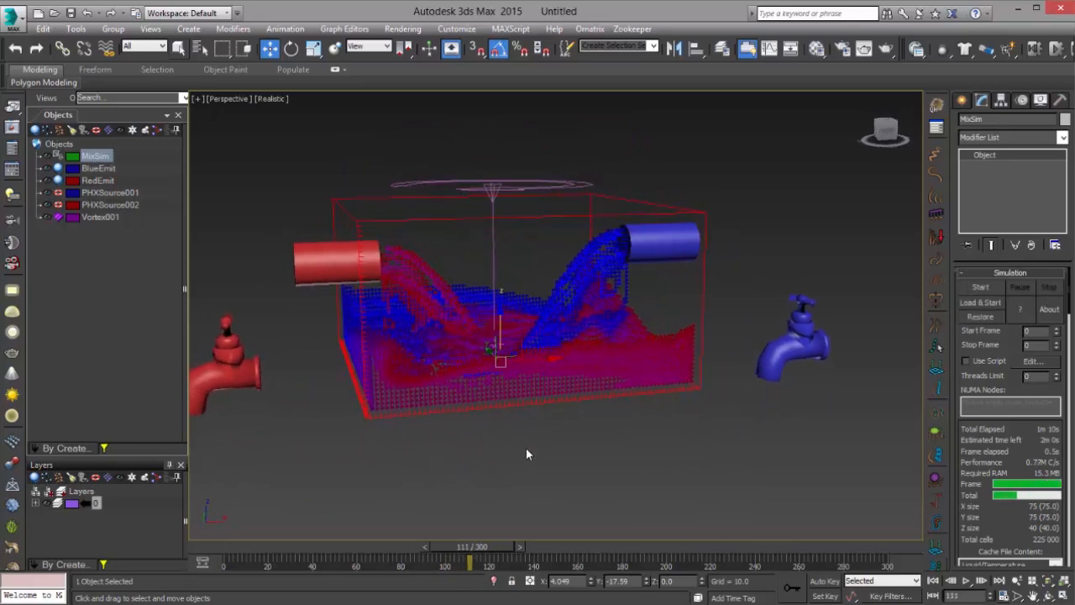
left_click(1002, 596)
left_click_drag(507, 335, 467, 334)
type("11")
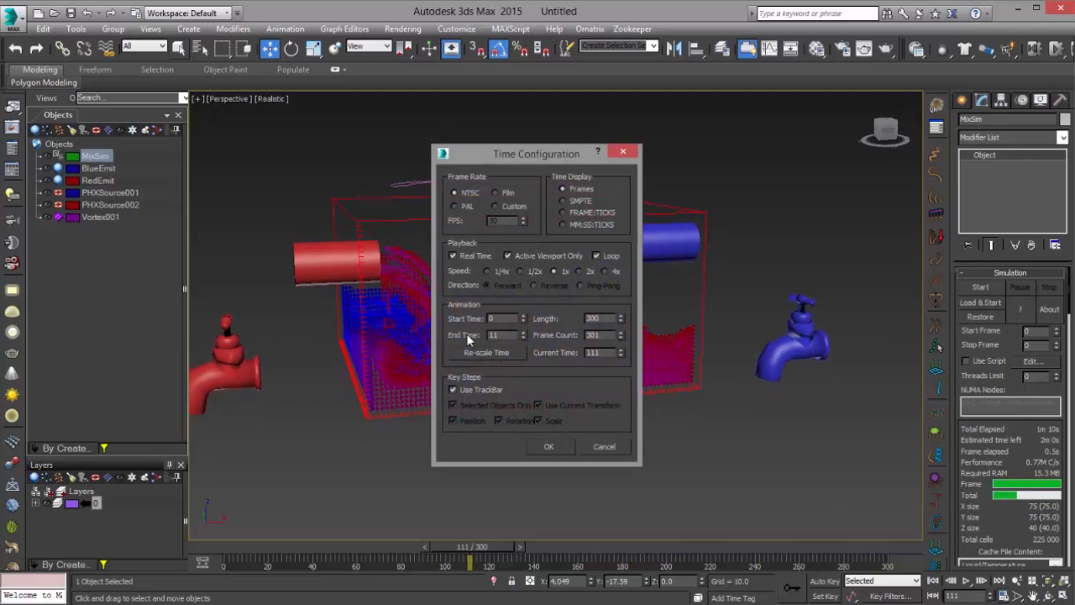
type("0")
key("Return")
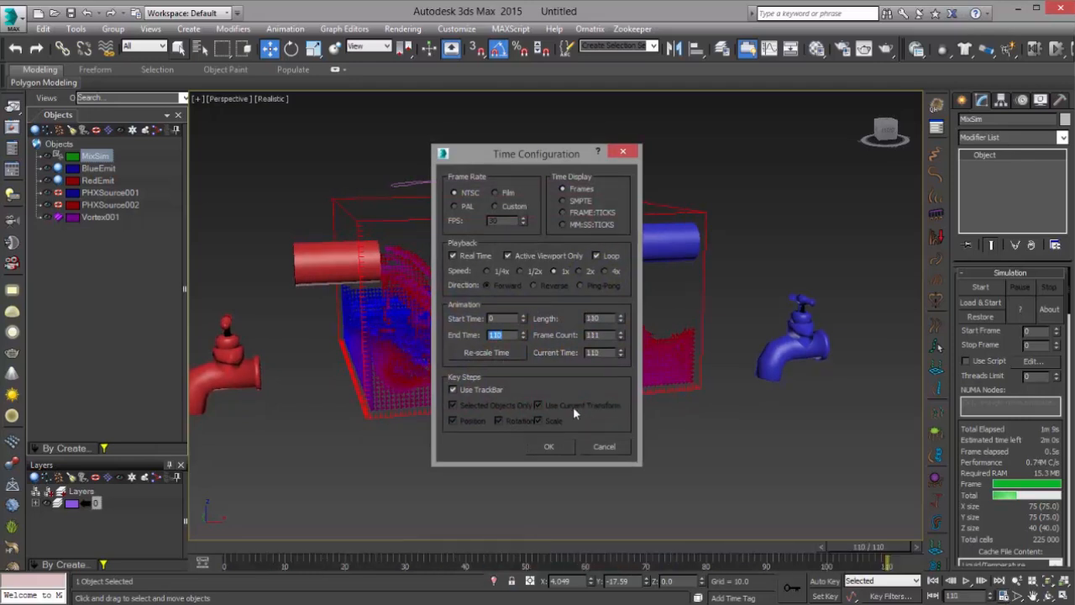
left_click(553, 446)
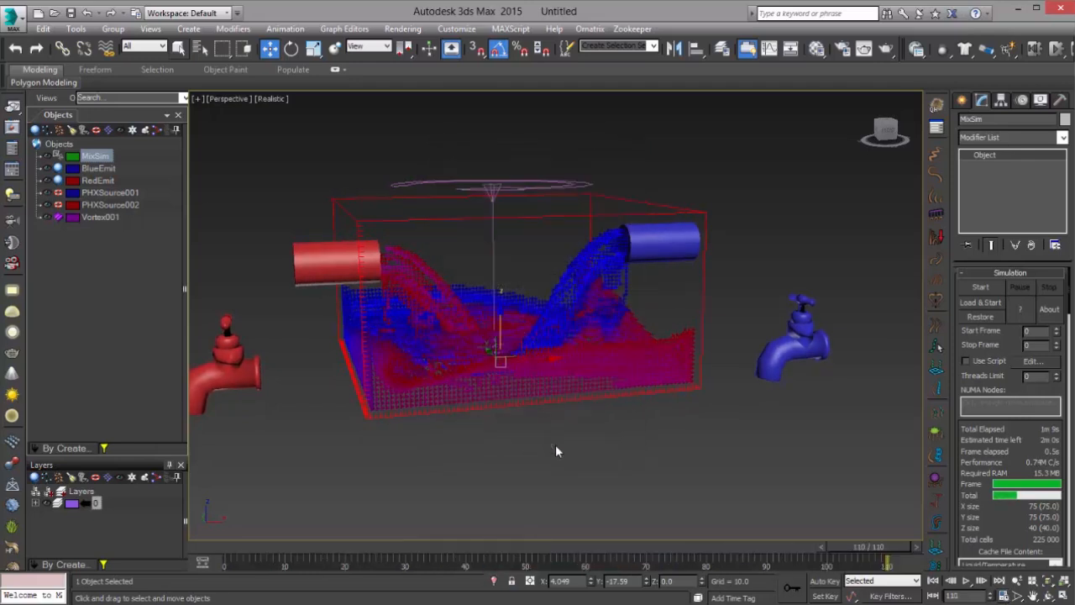
Render frame 110 of the Perspective view, inspect the liquid mesh, and dismiss the rendered frame.
left_click(886, 49)
left_click_drag(857, 115, 558, 110)
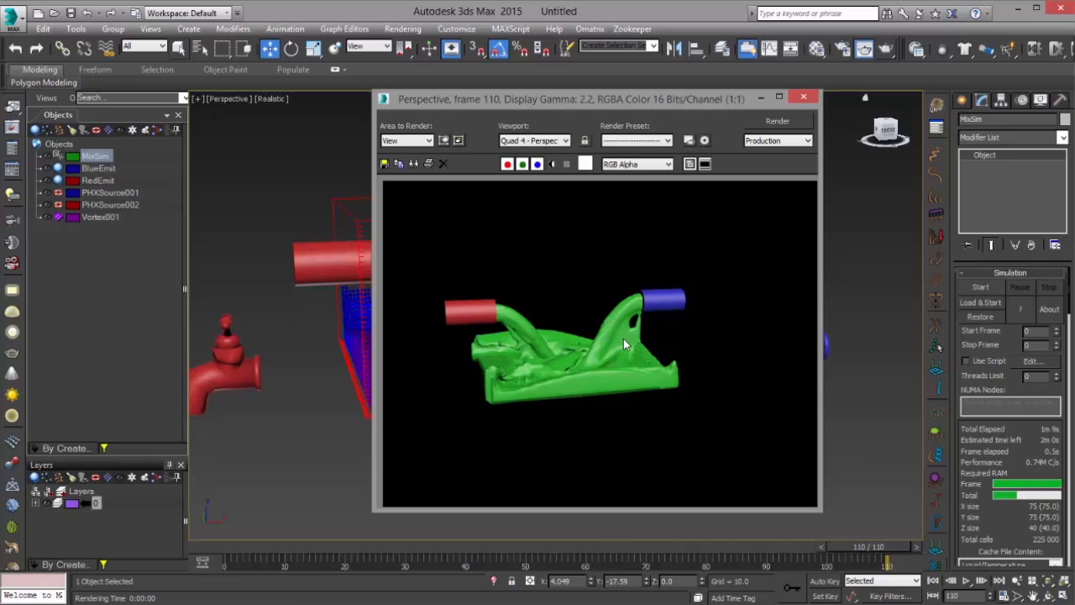
left_click(804, 99)
left_click(821, 247)
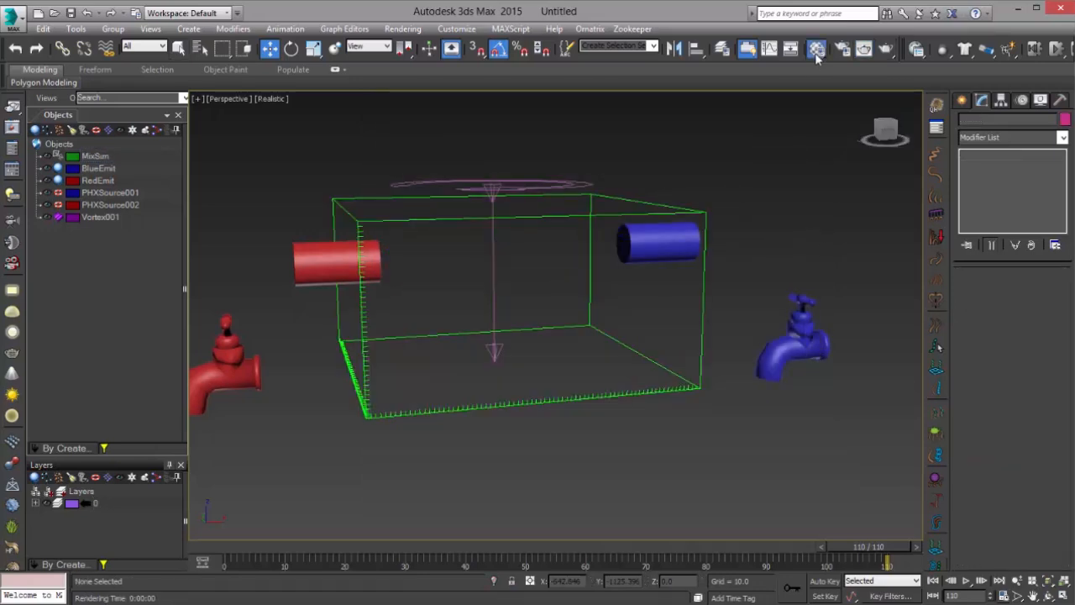
Assign the standard material 01 - Default to the MixSim simulator.
left_click(816, 49)
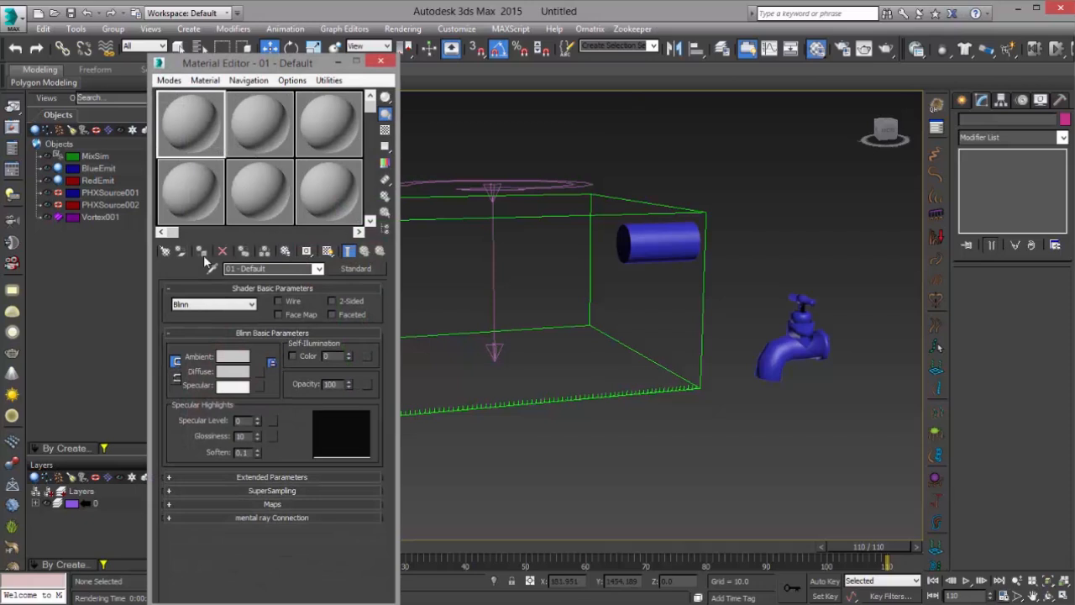
left_click(595, 215)
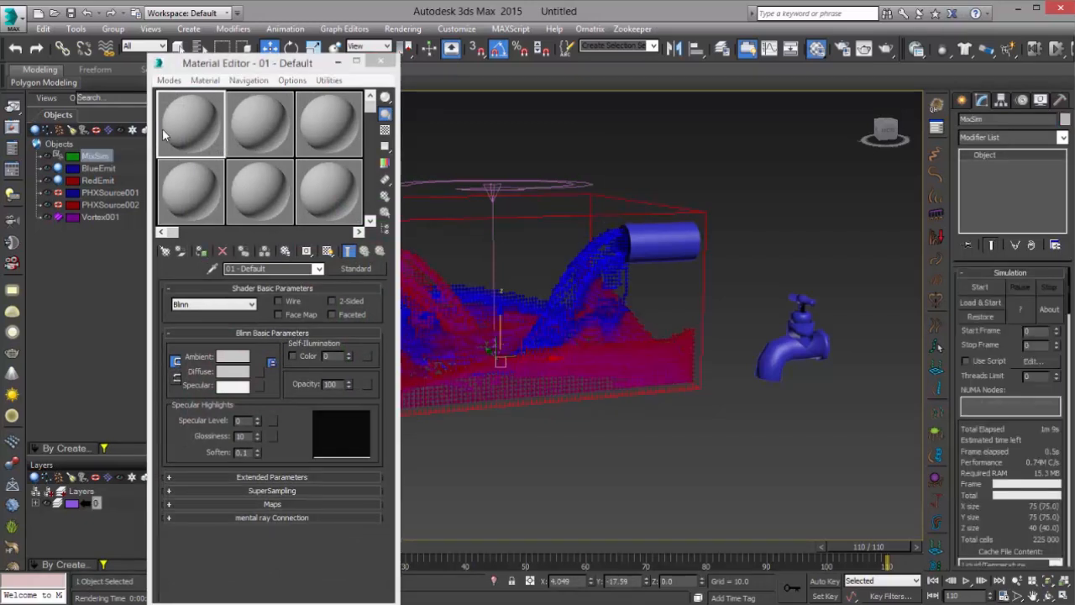
left_click(201, 250)
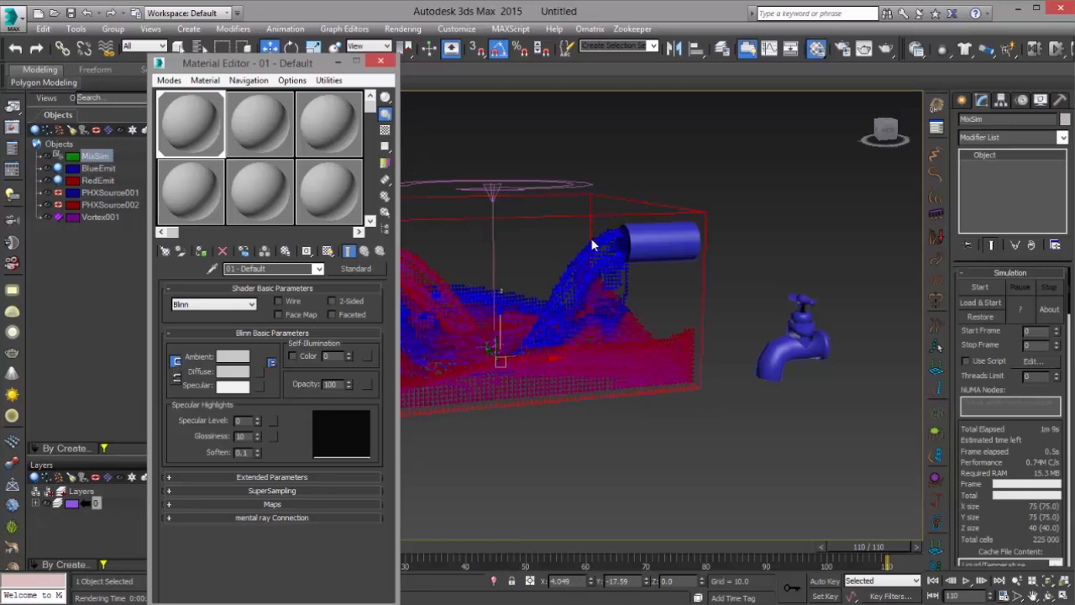
Turn off Only if selected in MixSim's preview settings so its particles display while nothing is selected.
right_click(1005, 354)
left_click(1052, 589)
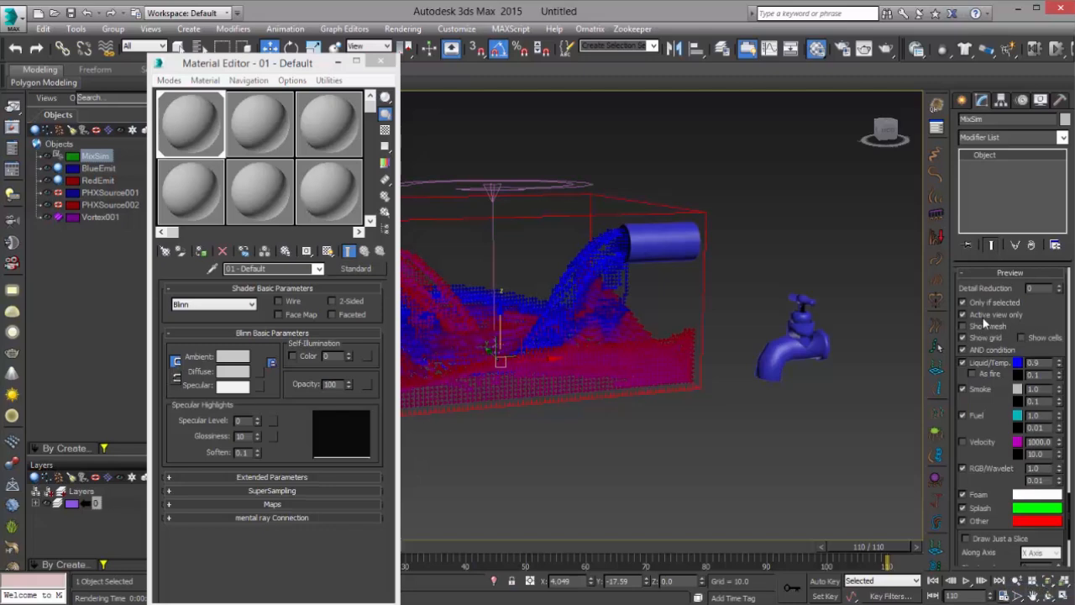
left_click(733, 172)
middle_click_drag(580, 310, 630, 394, "alt")
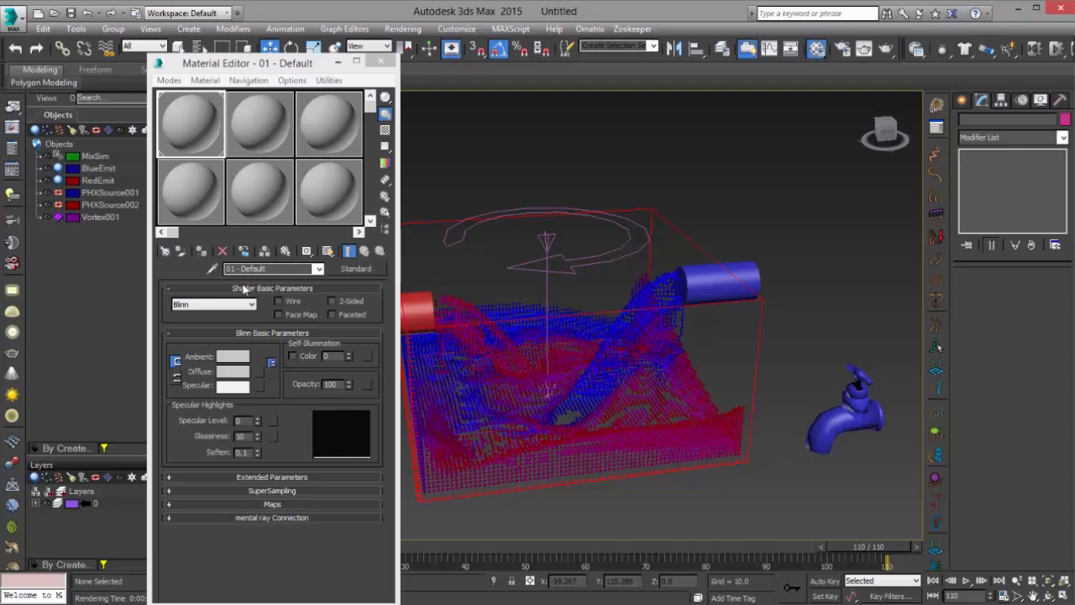
Render the Perspective view with the assigned material, inspect the liquid's color, and dismiss the rendered frame.
left_click(886, 52)
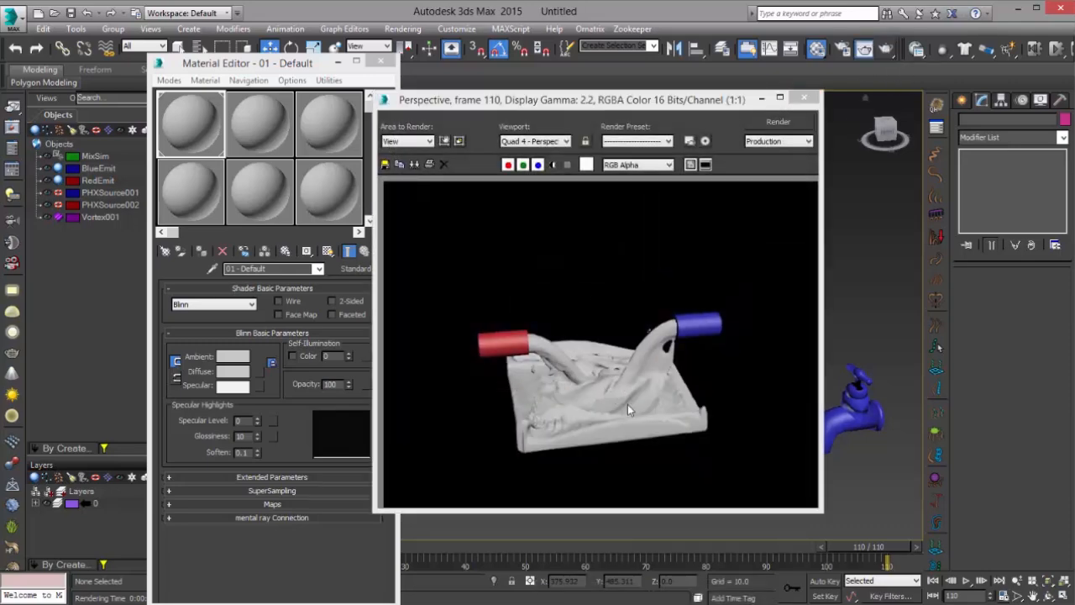
scroll(591, 373, "up", 1)
scroll(582, 364, "down", 1)
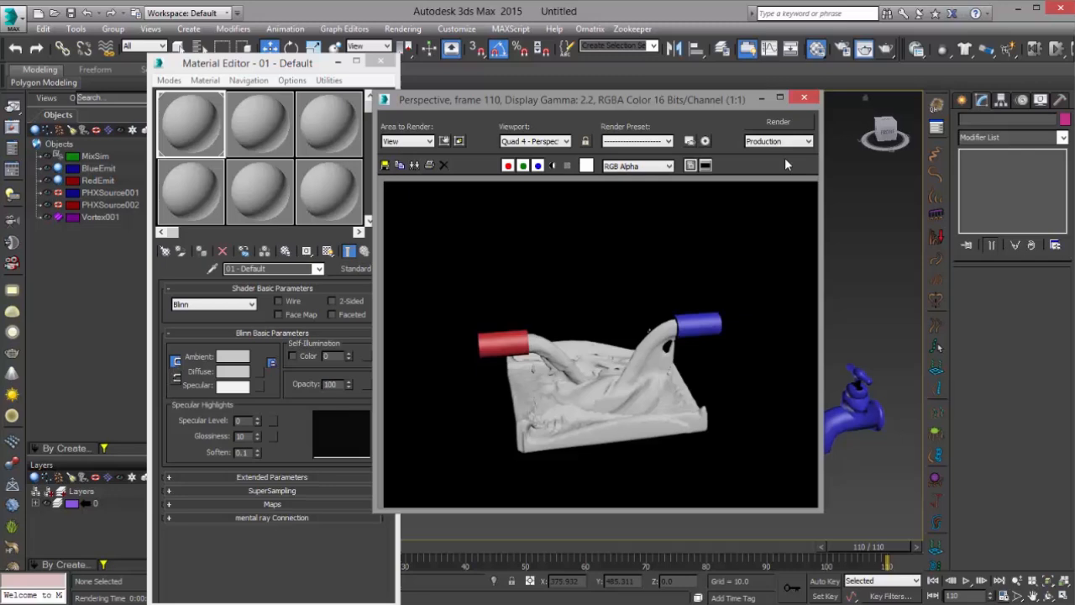
left_click(805, 97)
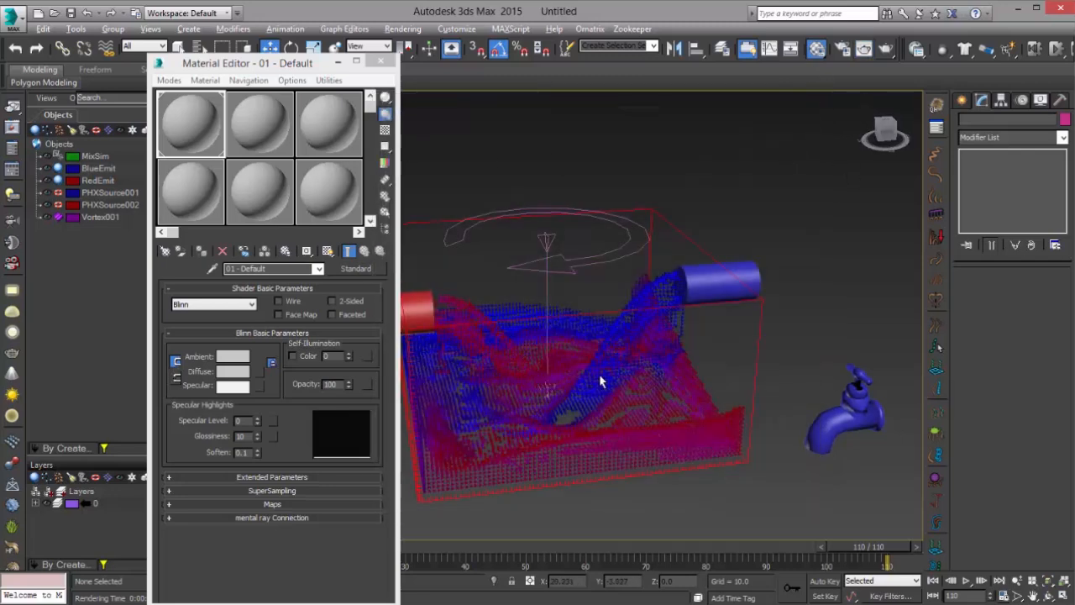
middle_click_drag(600, 381, 616, 364, "alt")
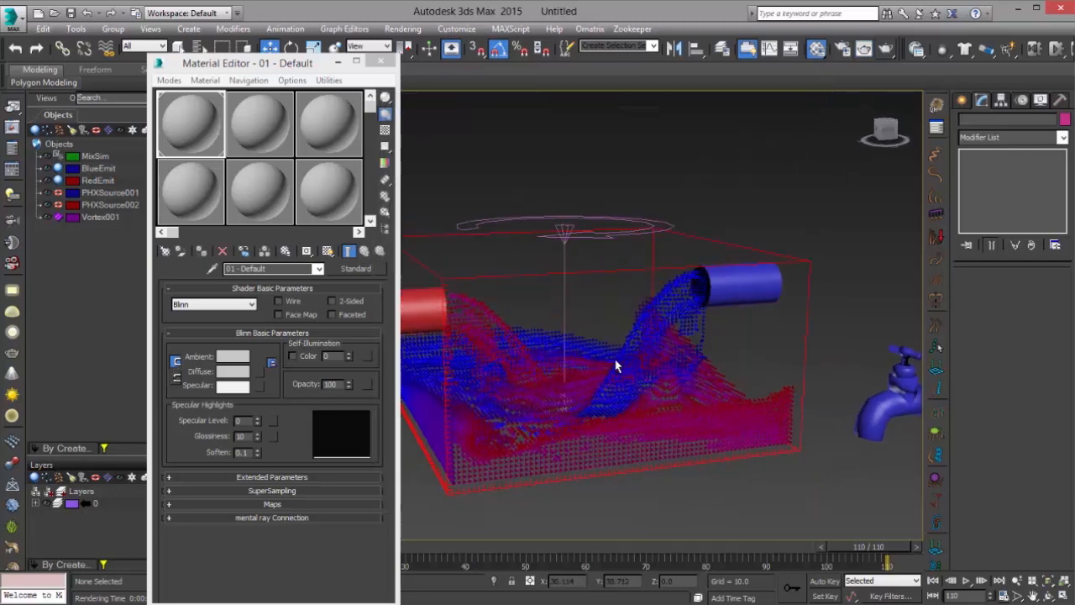
Add a PhoenixFD Texmap to the material's diffuse color and set its channel to RGB.
left_click(257, 374)
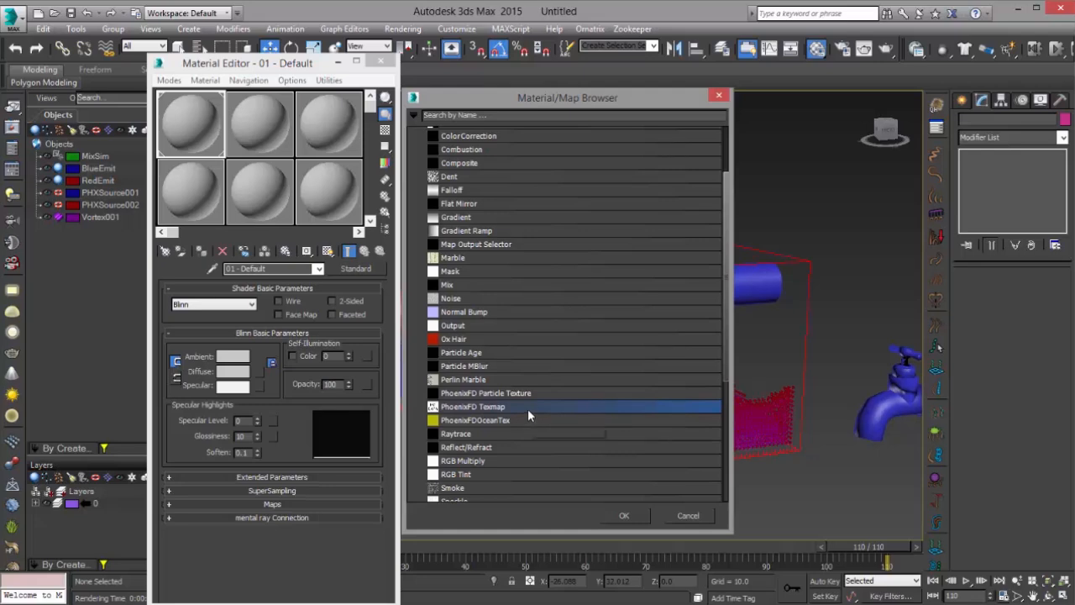
double_click(528, 409)
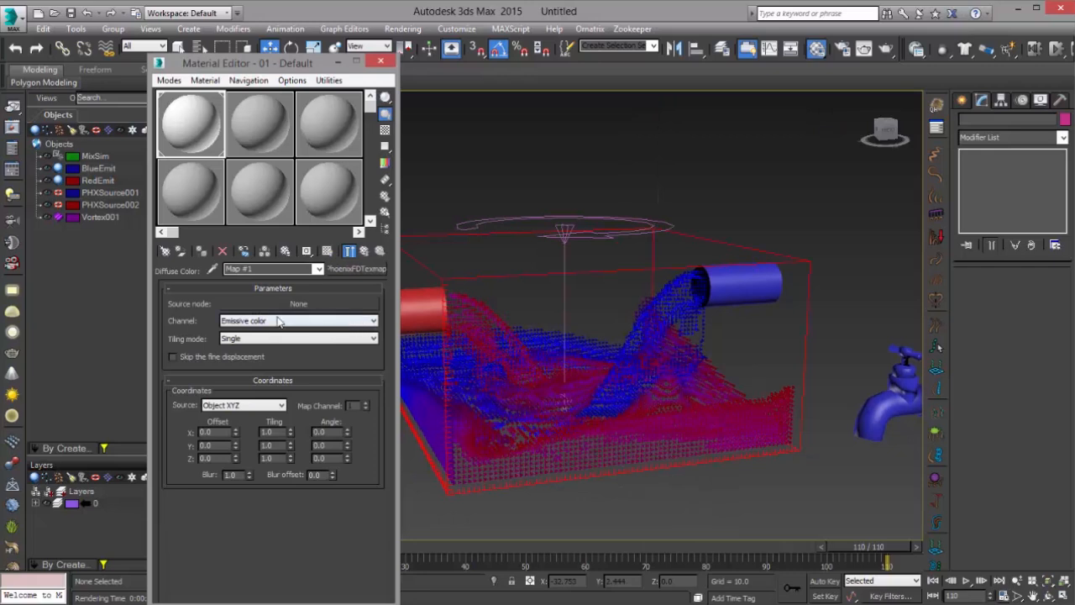
left_click(268, 321)
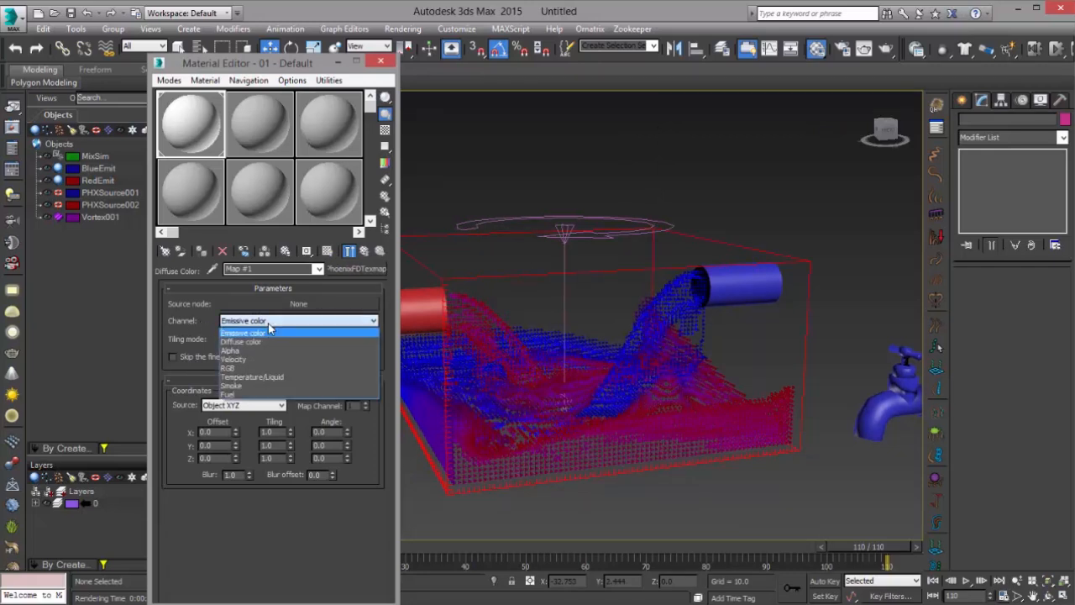
left_click(267, 369)
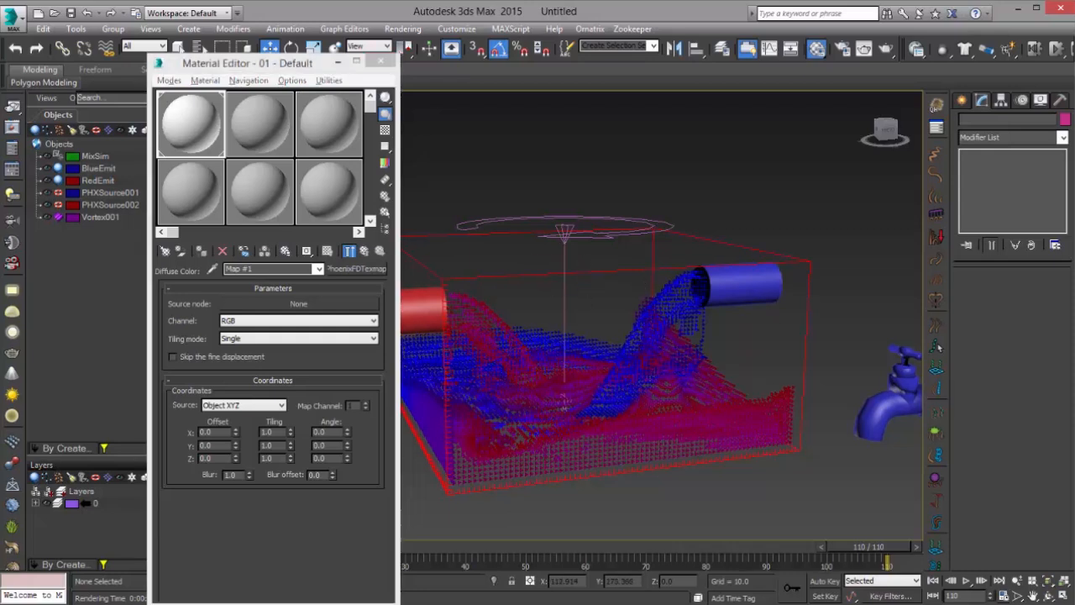
Create a second PHXSimulator beside the red faucet, with a grid of about 53 × 72 × 42 cells.
scroll(639, 286, "down", 3)
middle_click_drag(641, 288, 684, 291)
scroll(684, 291, "down", 2)
middle_click_drag(682, 330, 699, 384)
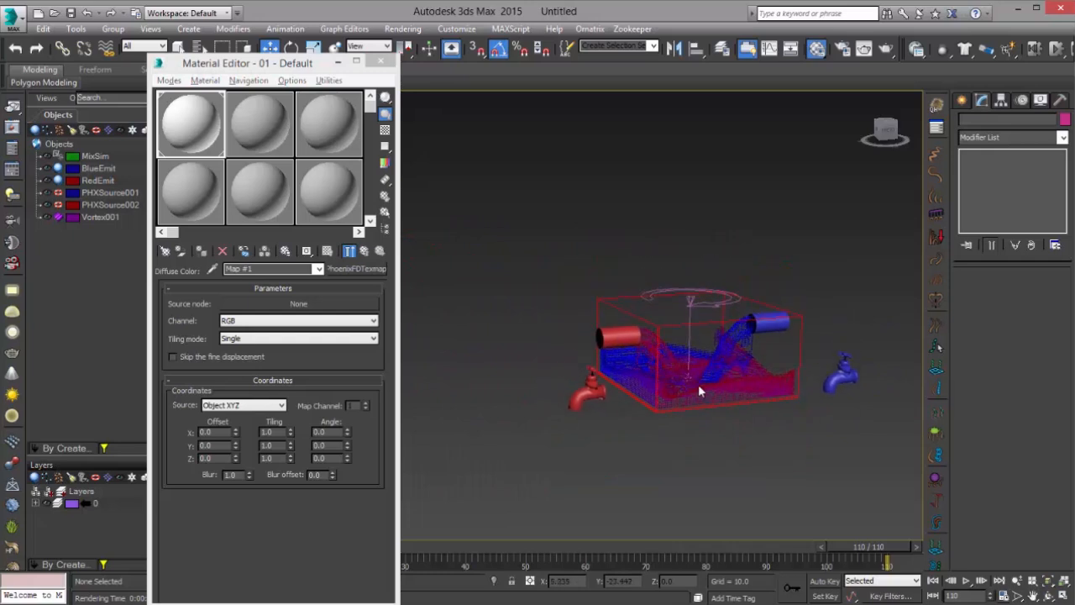
left_click(963, 101)
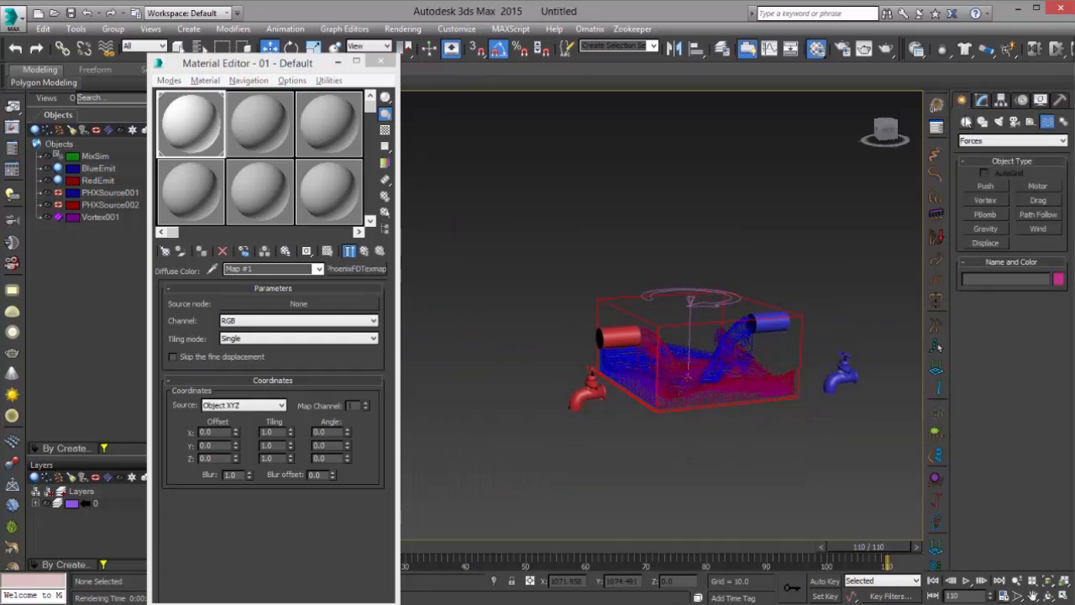
left_click(966, 122)
left_click(980, 141)
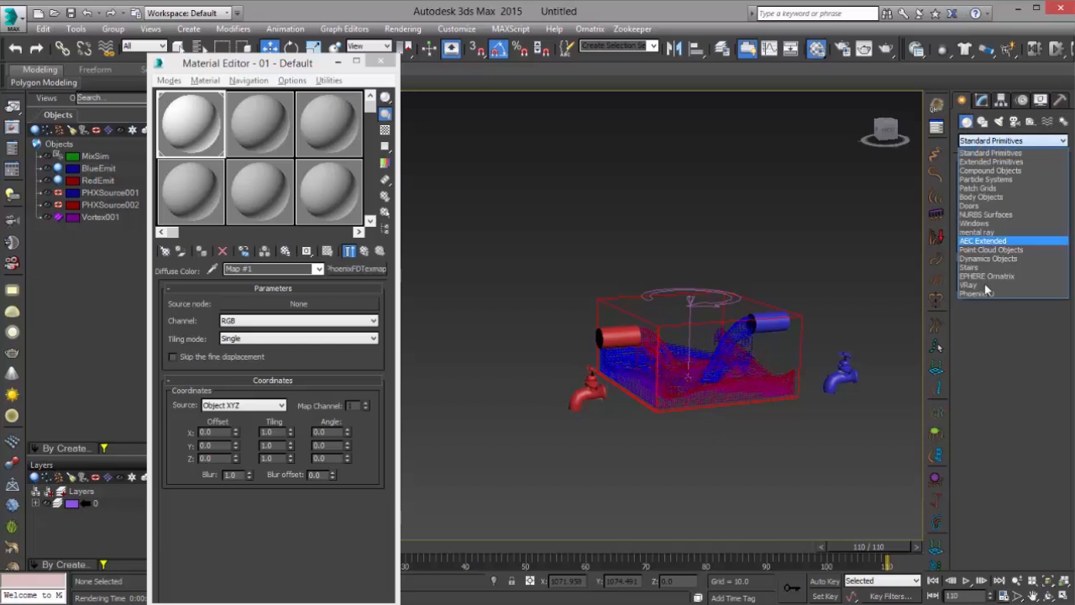
left_click(987, 295)
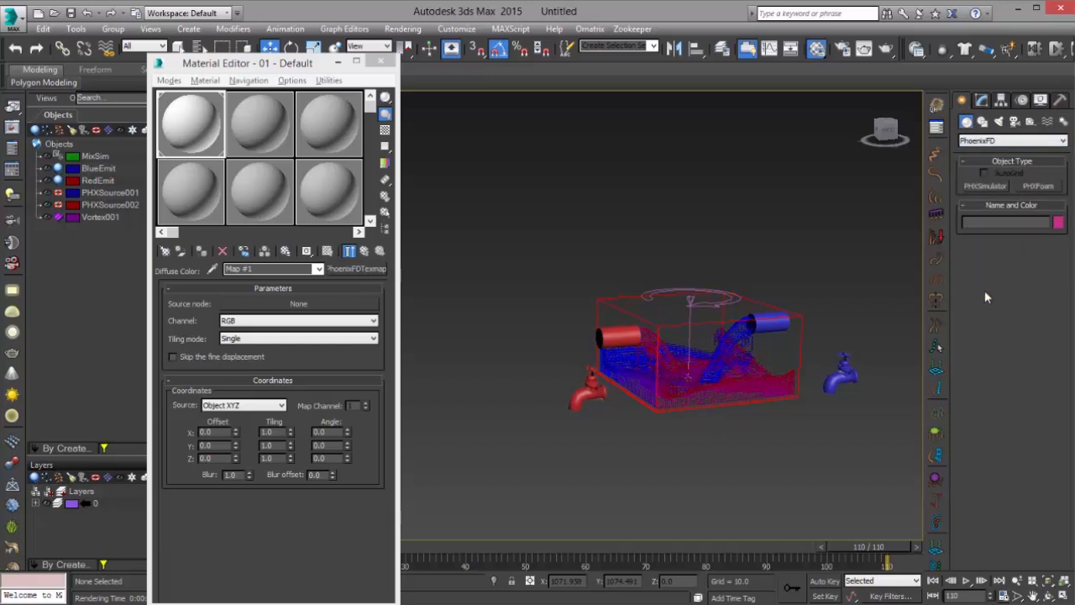
left_click(983, 187)
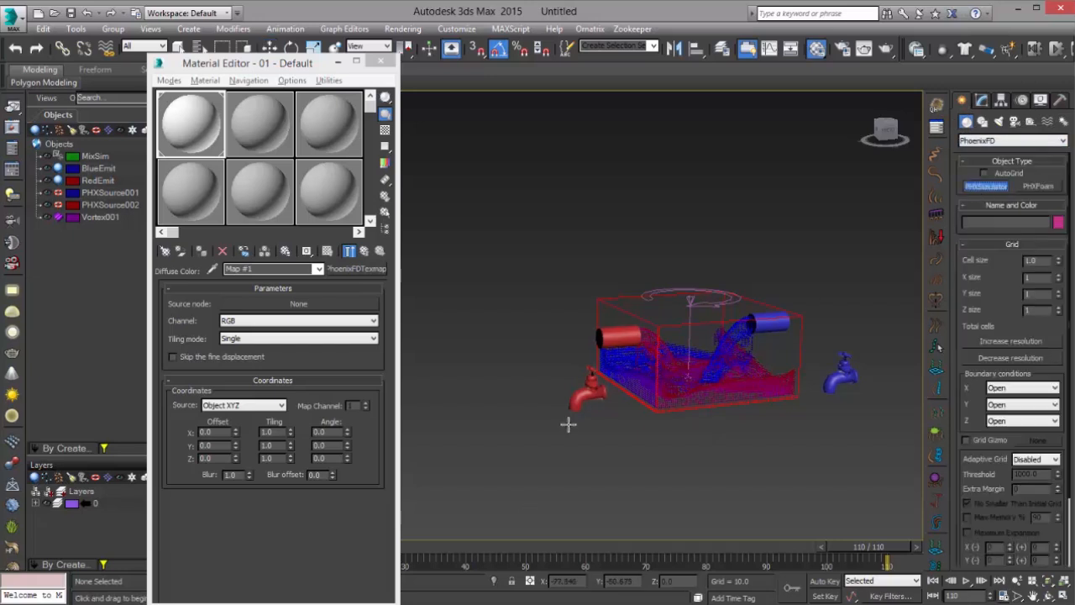
mouse_move(575, 431)
left_mouse_down()
mouse_move(456, 392)
mouse_move(420, 396)
left_mouse_up()
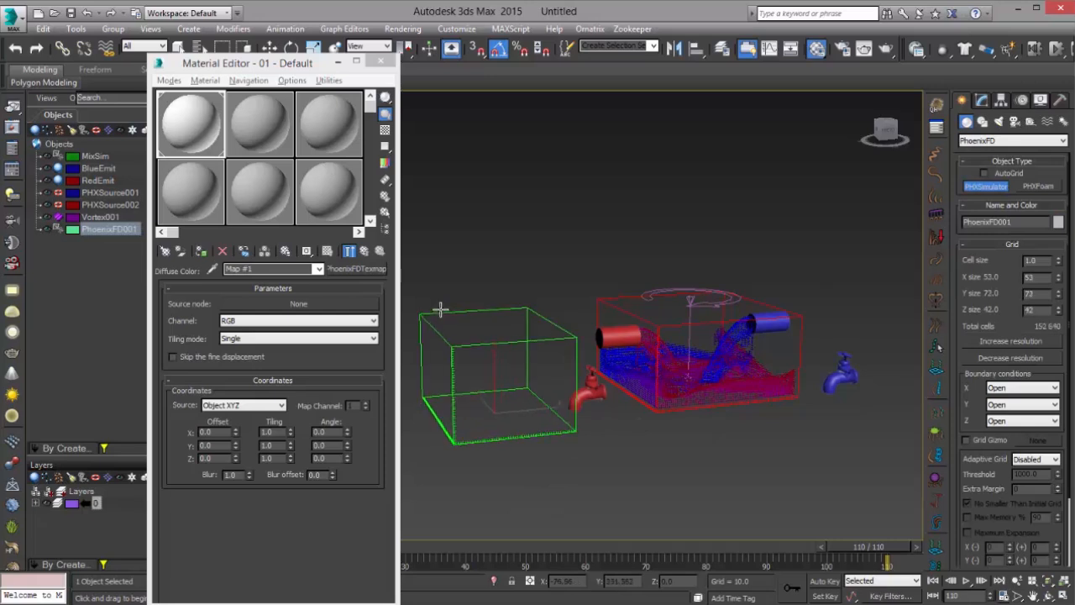
left_click(463, 312)
right_click(561, 358)
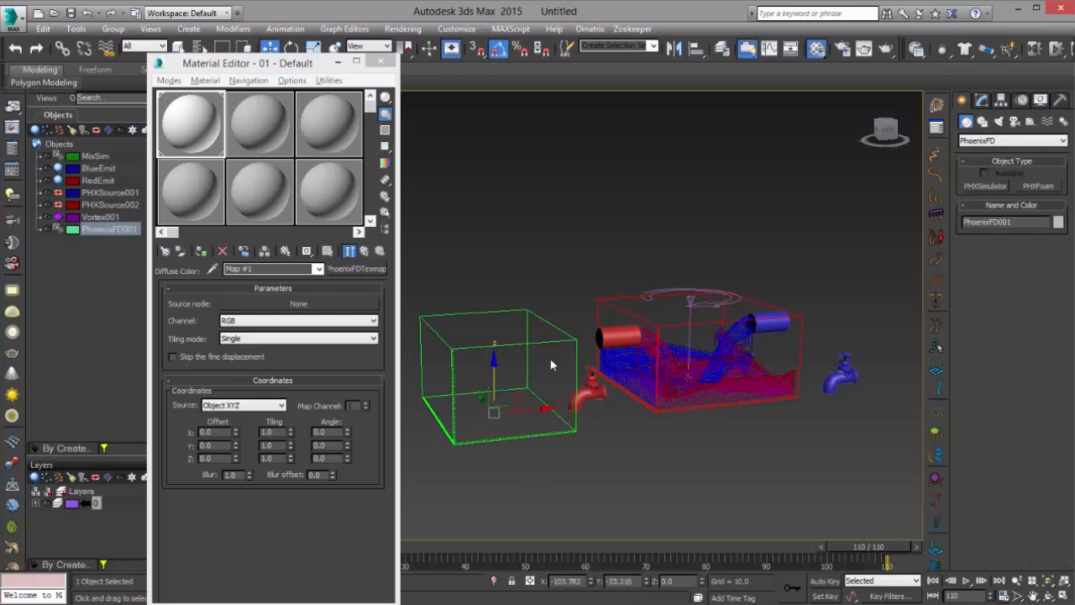
Move the new simulator slightly along Y to about -23, beside the MixSim box.
middle_click_drag(550, 359, 679, 358, "alt")
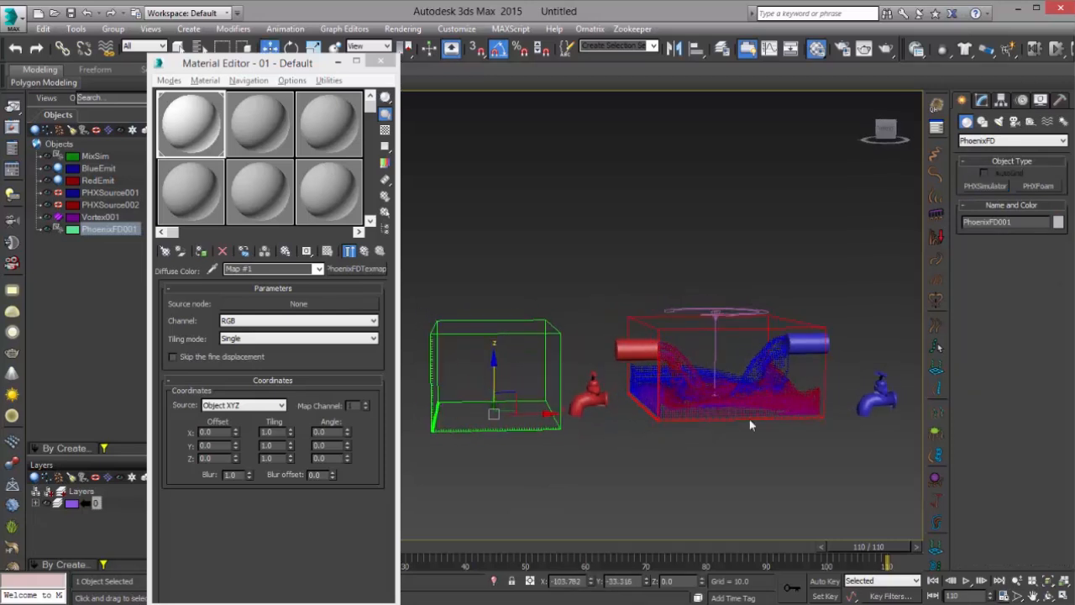
middle_click_drag(674, 415, 551, 345, "alt")
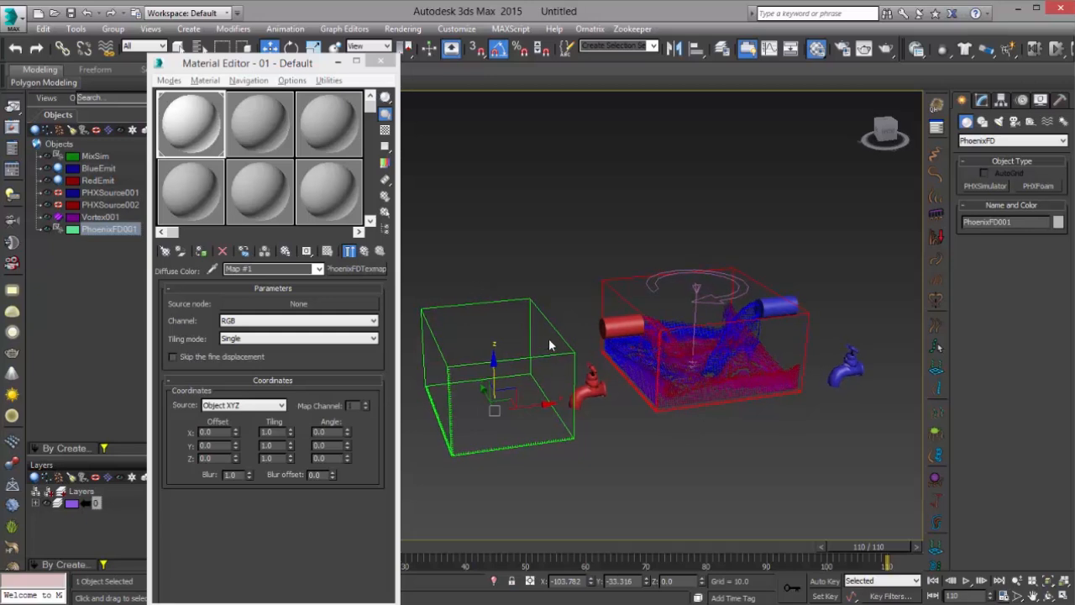
left_click_drag(487, 394, 574, 408)
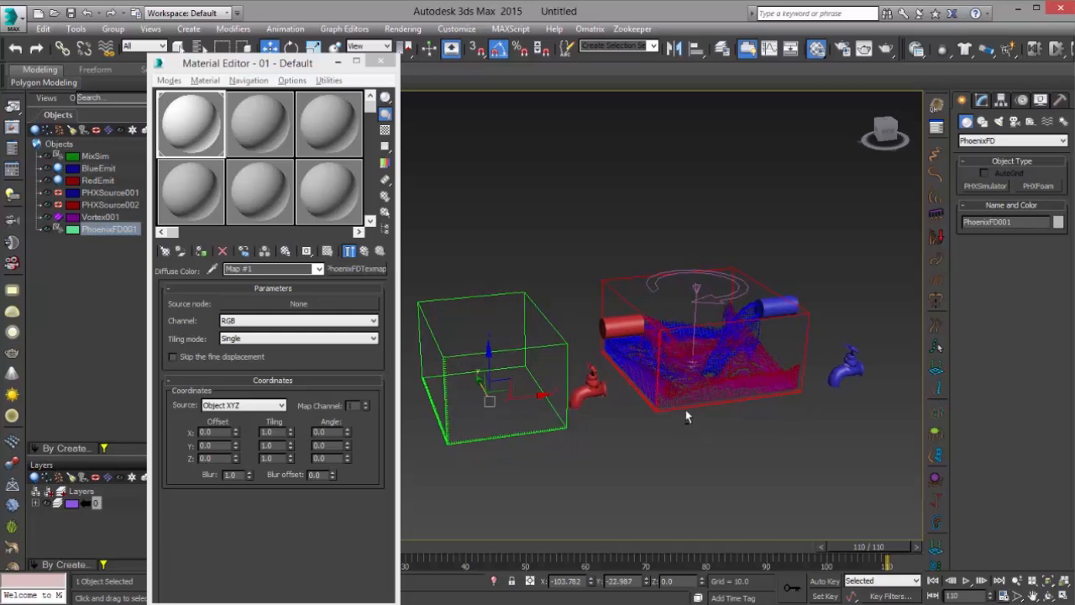
middle_click_drag(686, 416, 634, 332, "alt")
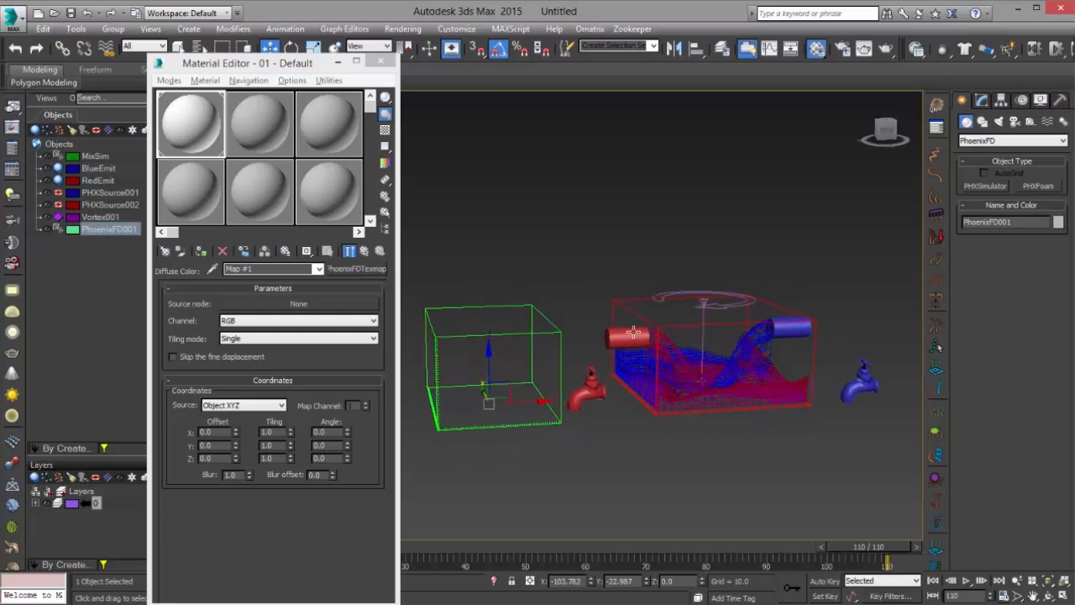
Set the new simulator's input cache path to $(simoutput)MixSim, reusing MixSim's name so it reads that cache.
left_click(811, 387)
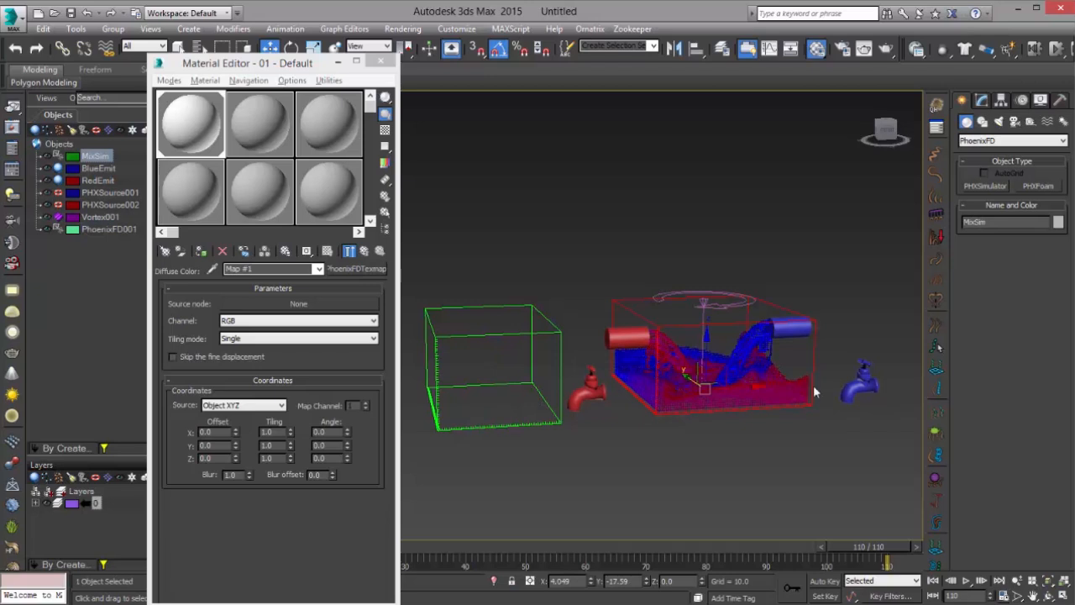
left_click(985, 101)
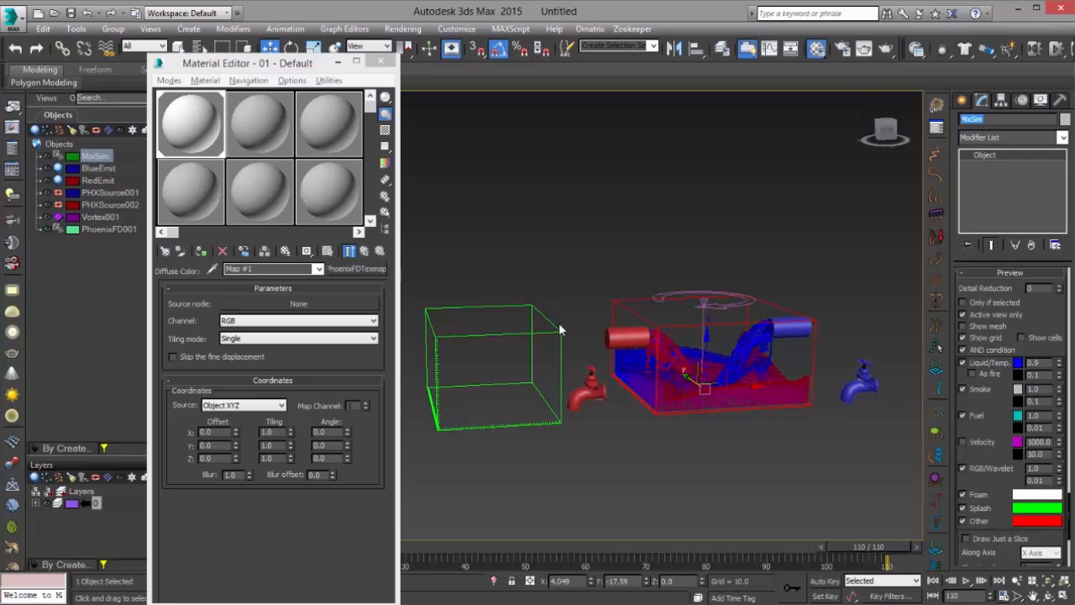
left_click(668, 330)
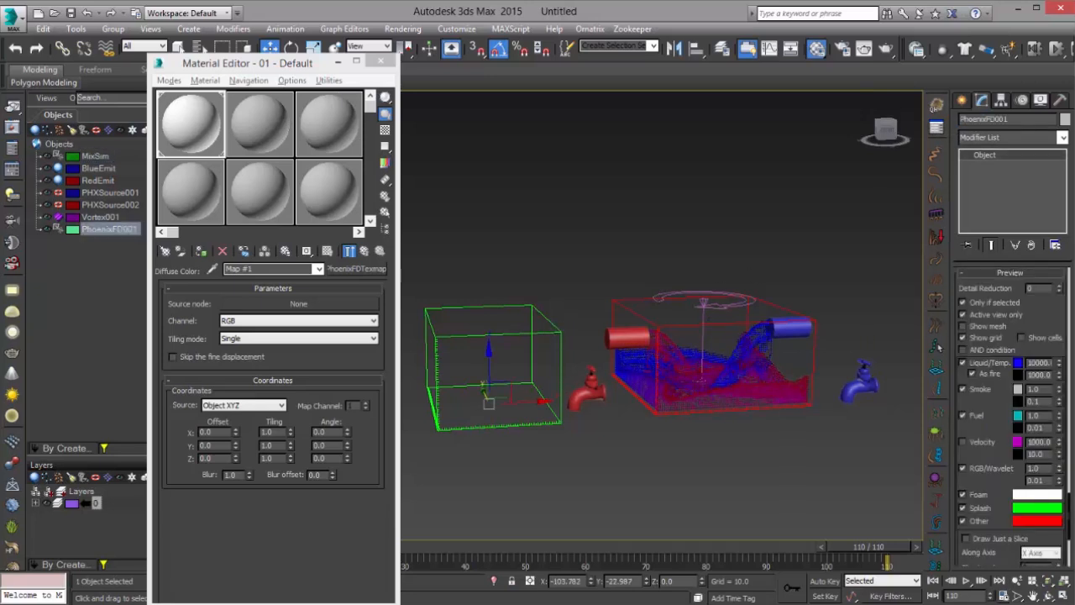
right_click(1047, 313)
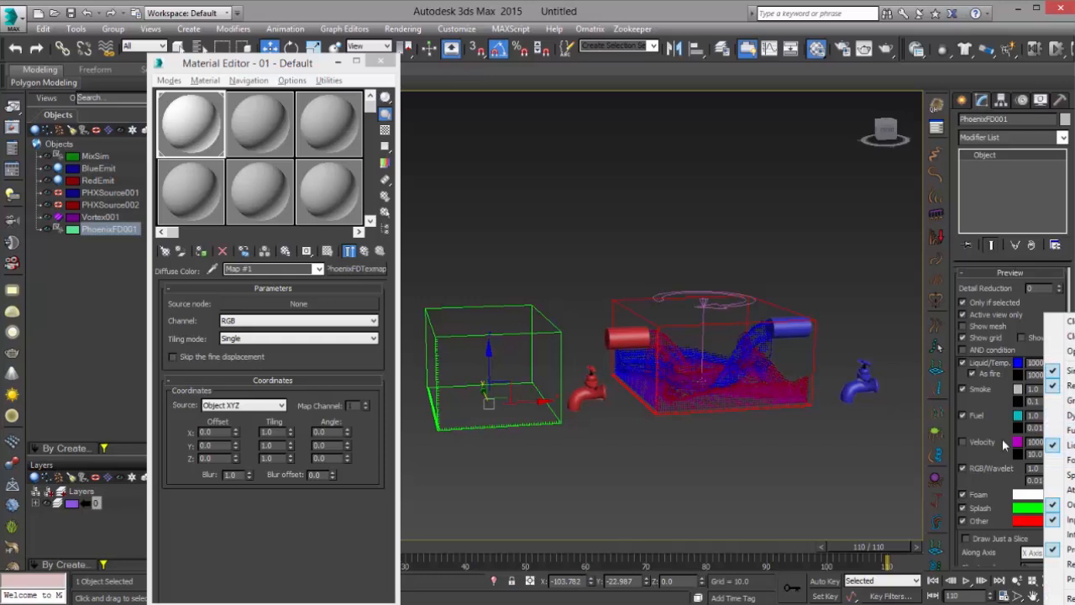
left_click(1004, 568)
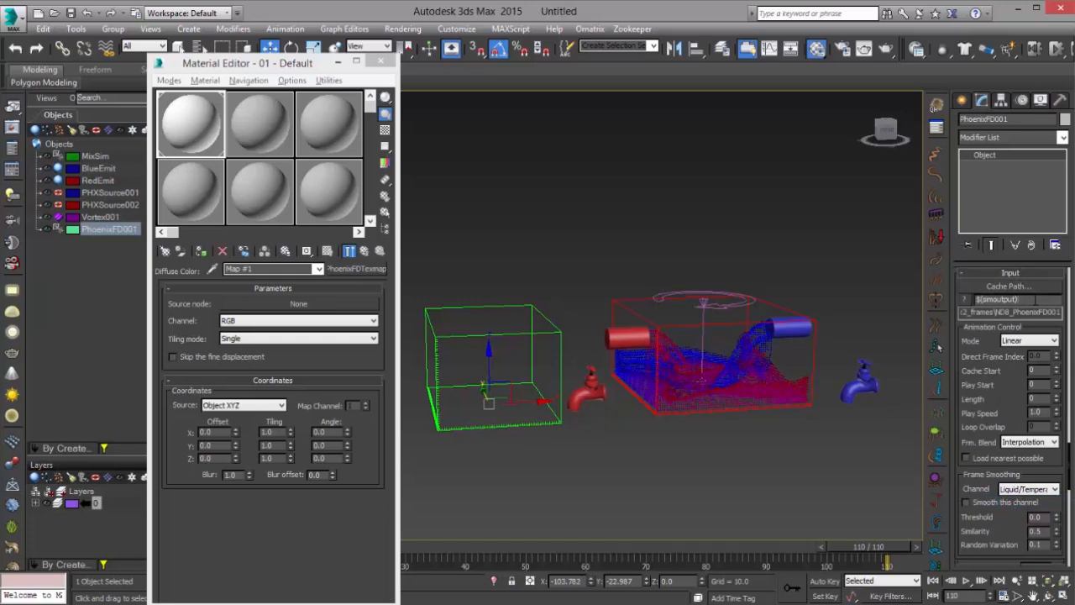
key("Return")
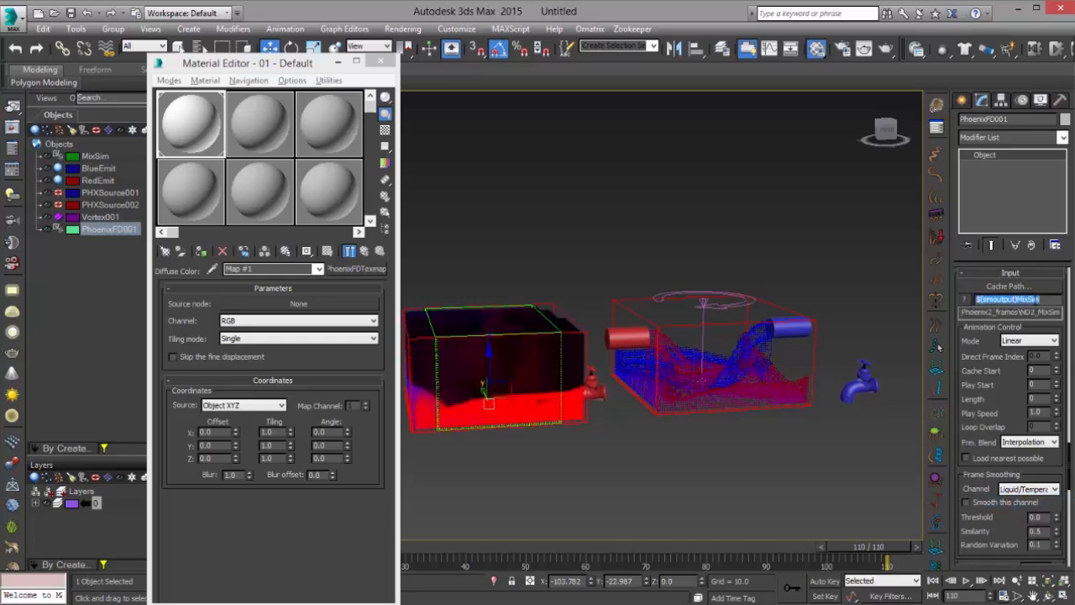
left_click(1019, 299)
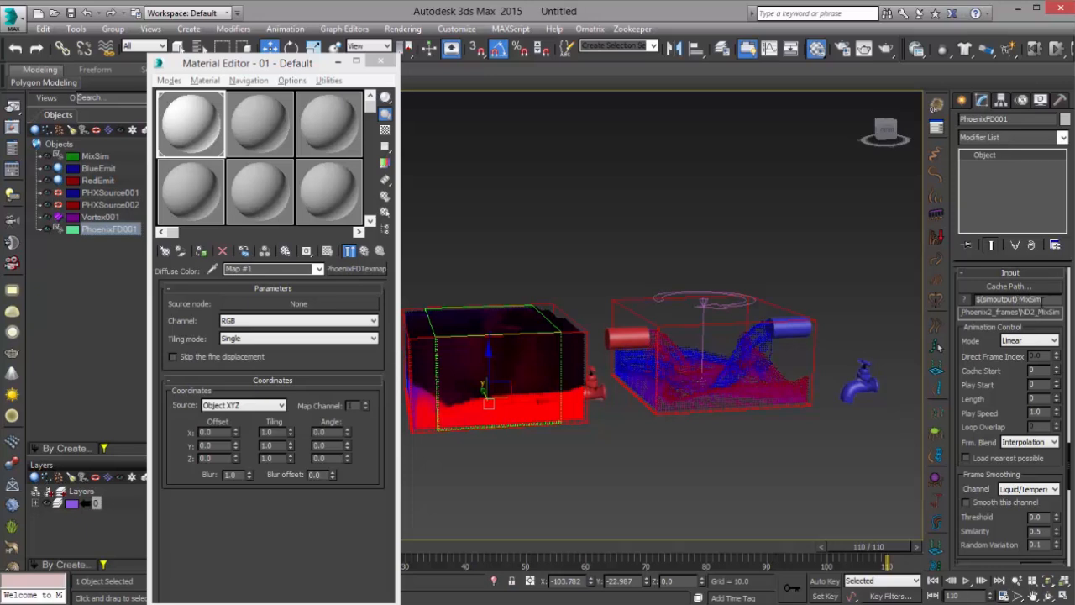
Go back to frame 36 and examine the cached liquid colors inside the new simulator up close.
left_click_drag(887, 547, 467, 562)
scroll(674, 424, "up", 5)
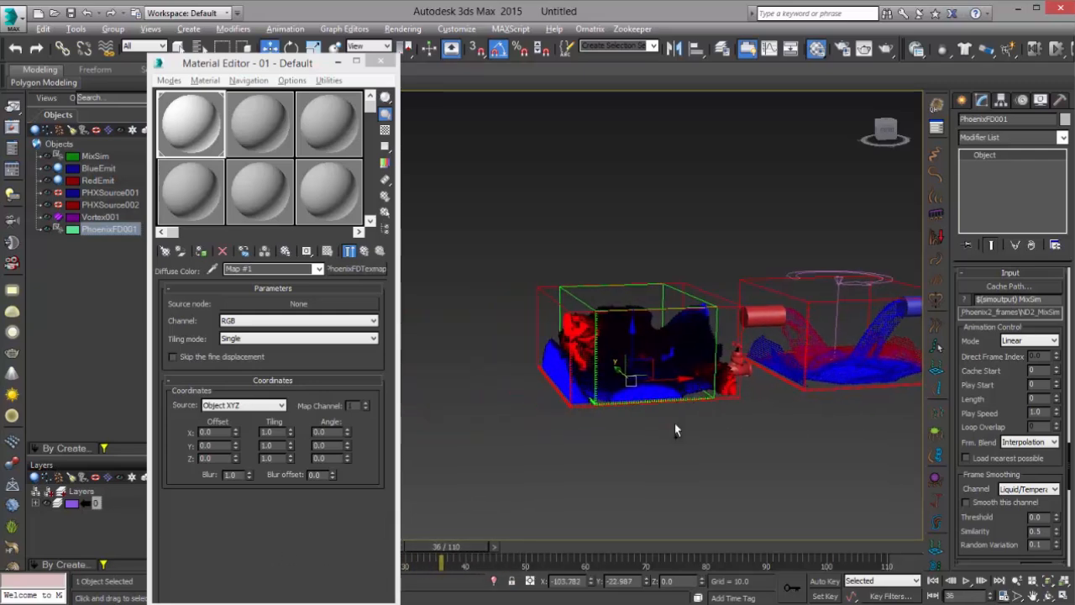
middle_click_drag(678, 409, 665, 452)
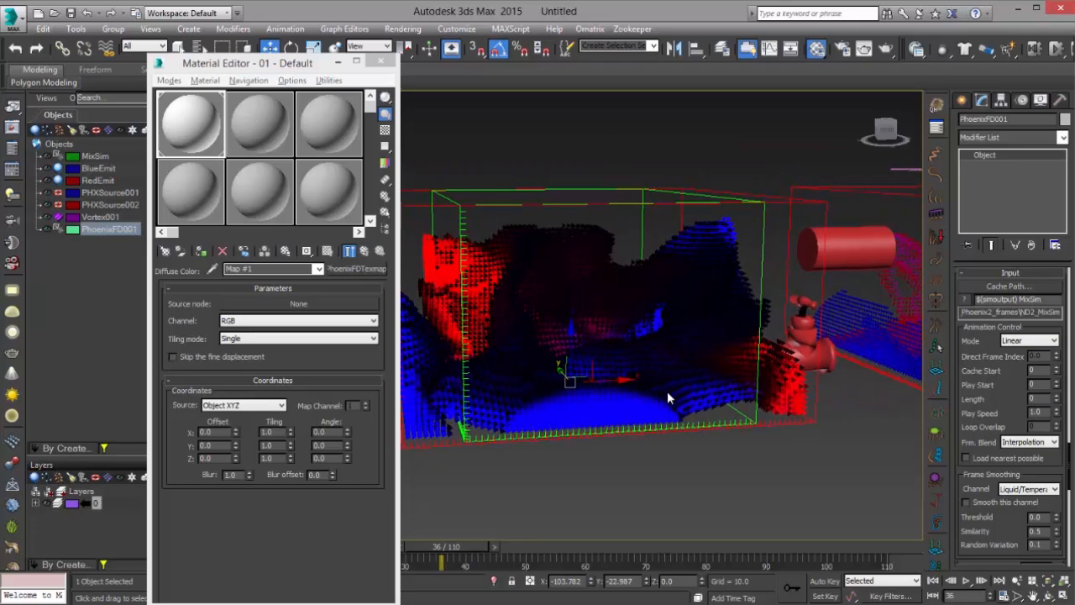
Assign the new simulator beside the red faucet, PhoenixFD001, as the source node of the RGB Phoenix texmap.
middle_click_drag(622, 408, 538, 319, "alt")
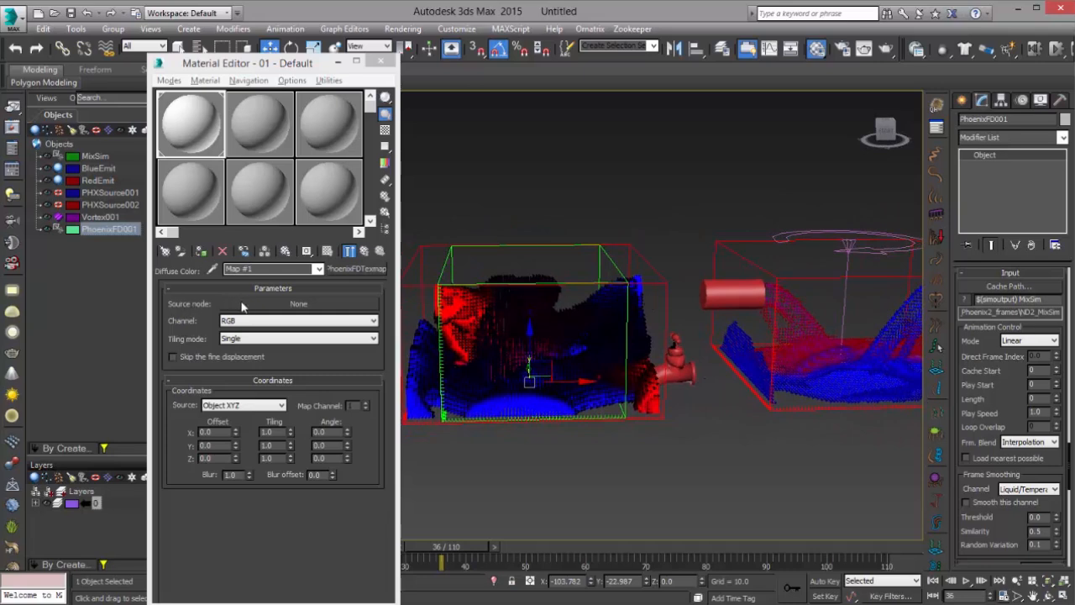
left_click(293, 304)
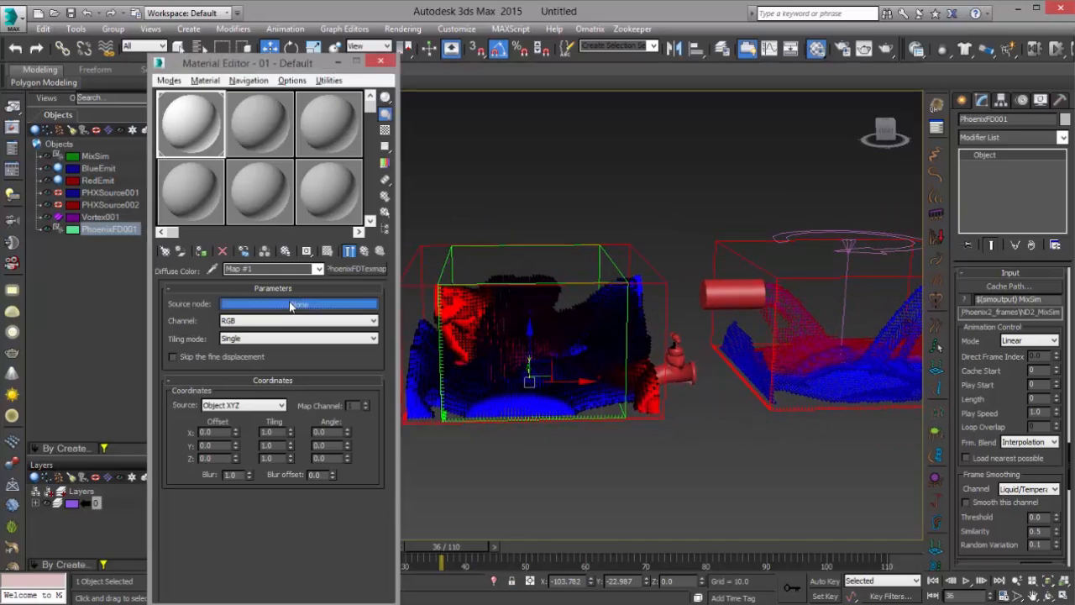
left_click(517, 284)
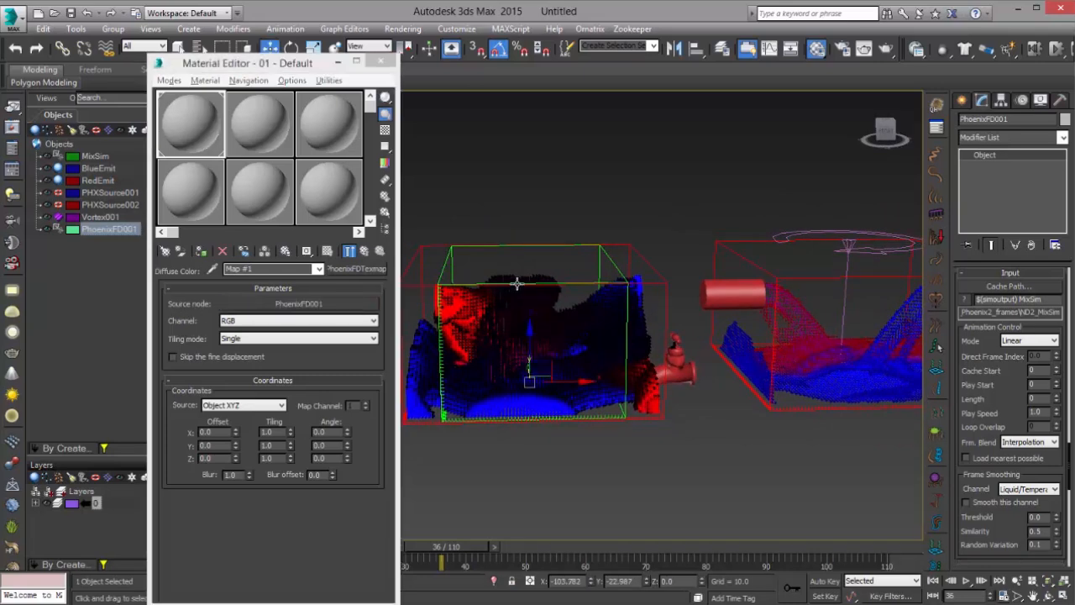
Hide the new simulator beside the red faucet, leaving the original MixSim setup in view.
left_click(816, 276)
middle_click_drag(770, 333, 566, 330)
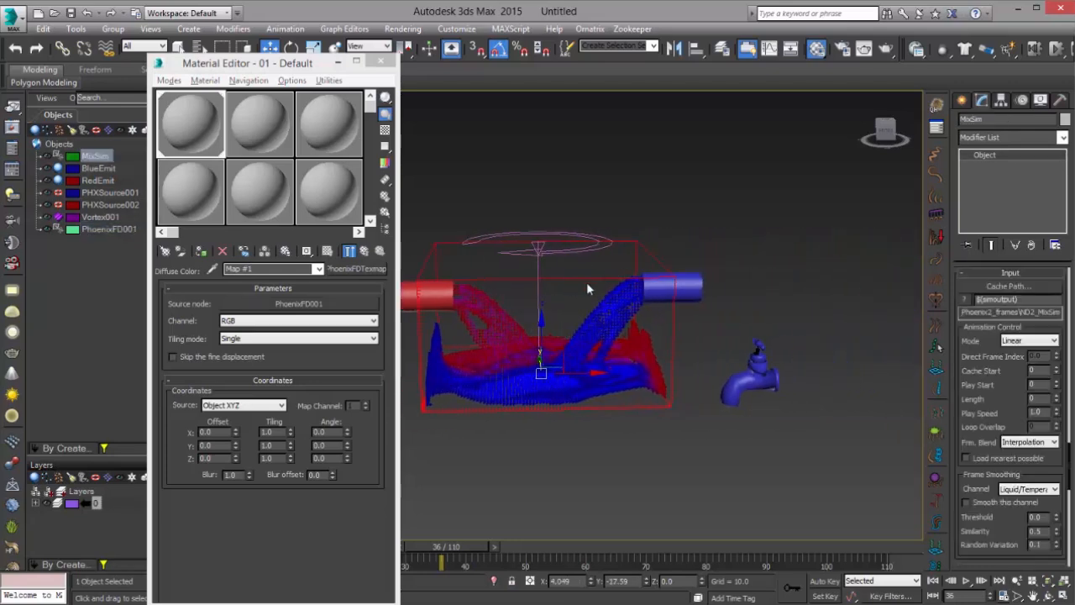
left_click(218, 260)
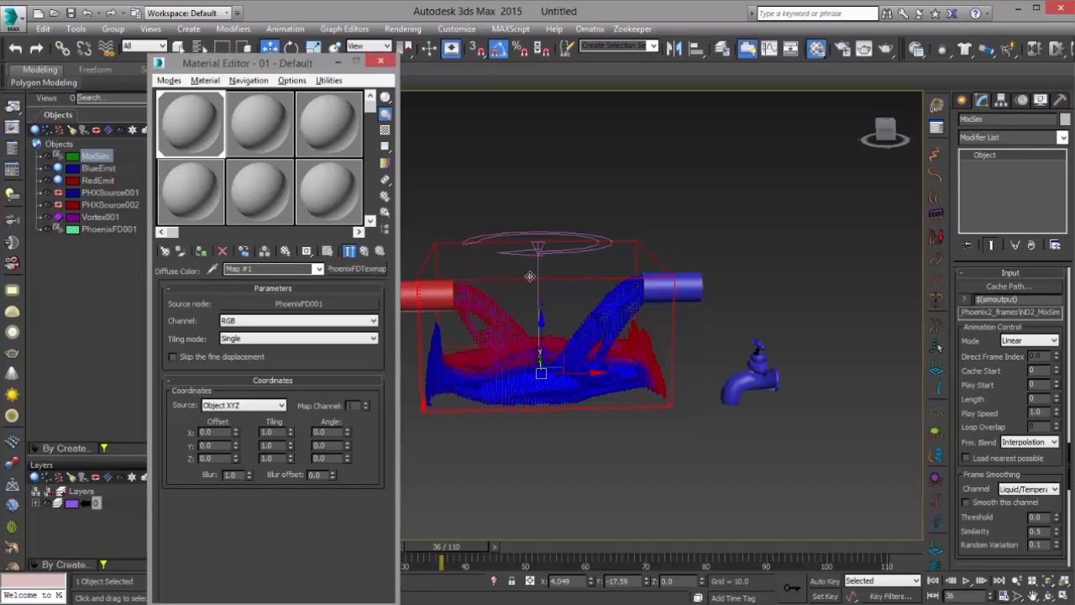
middle_click_drag(531, 276, 636, 295, "alt")
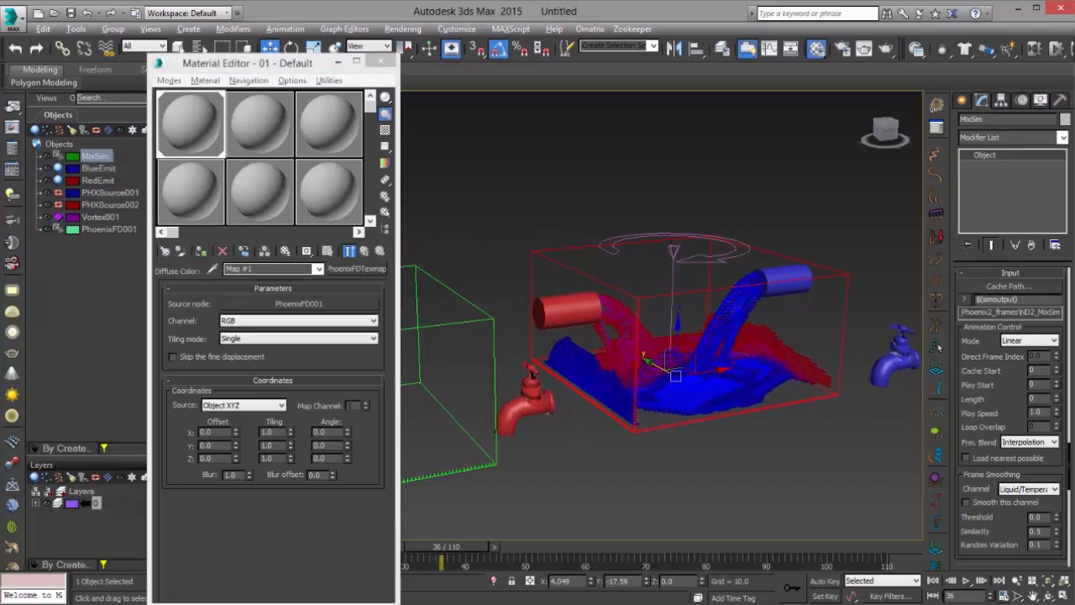
scroll(578, 301, "down", 4)
left_click(557, 288)
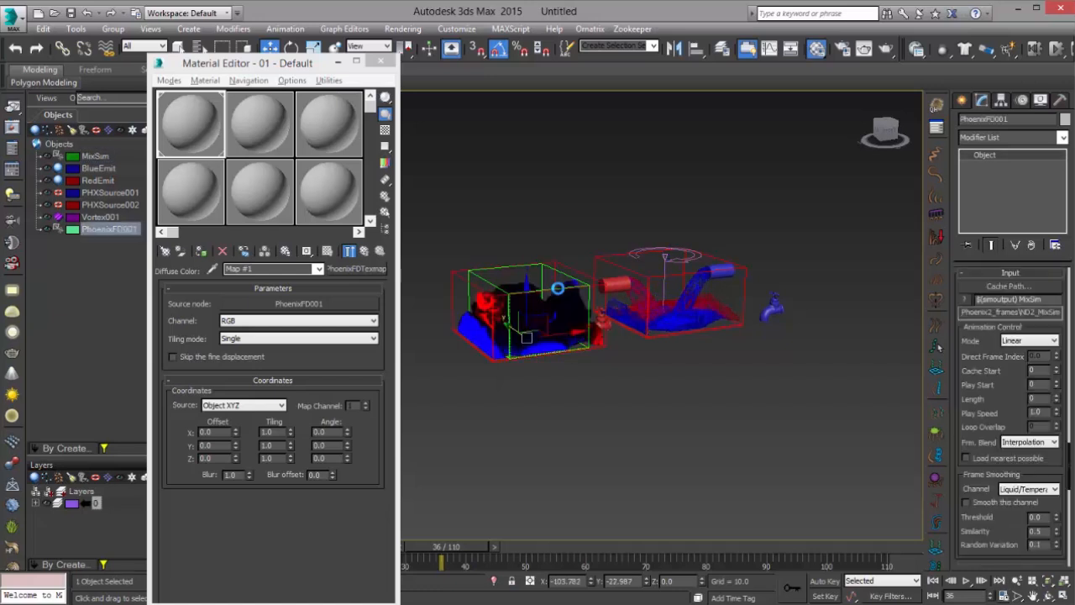
right_click(557, 289)
left_click(608, 248)
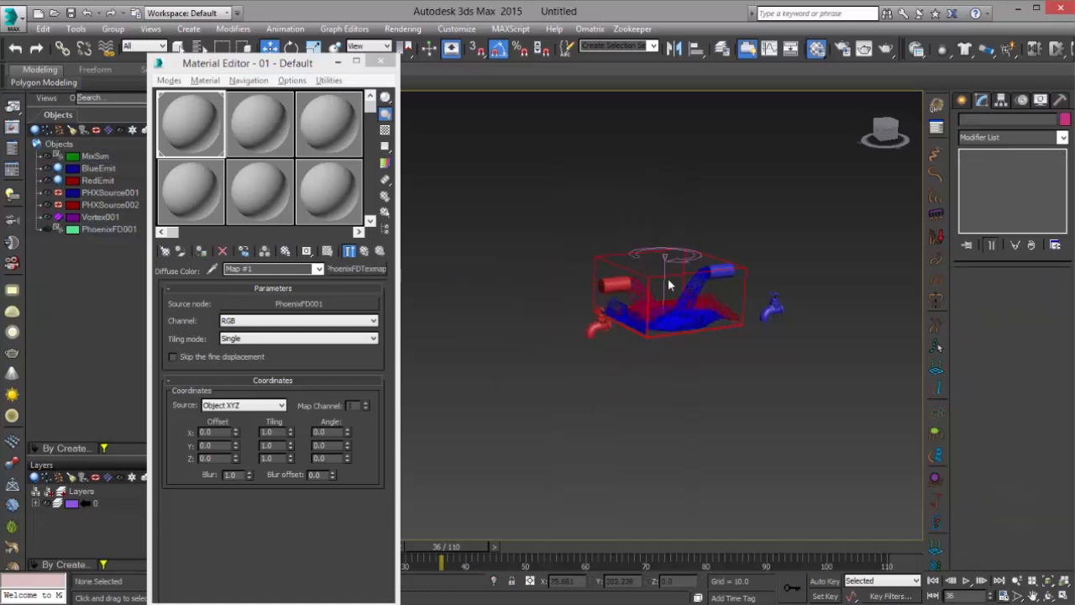
Render the MixSim liquid at frame 36 to check its colors, and close the render window.
scroll(668, 286, "up", 4)
middle_click_drag(668, 286, 638, 312)
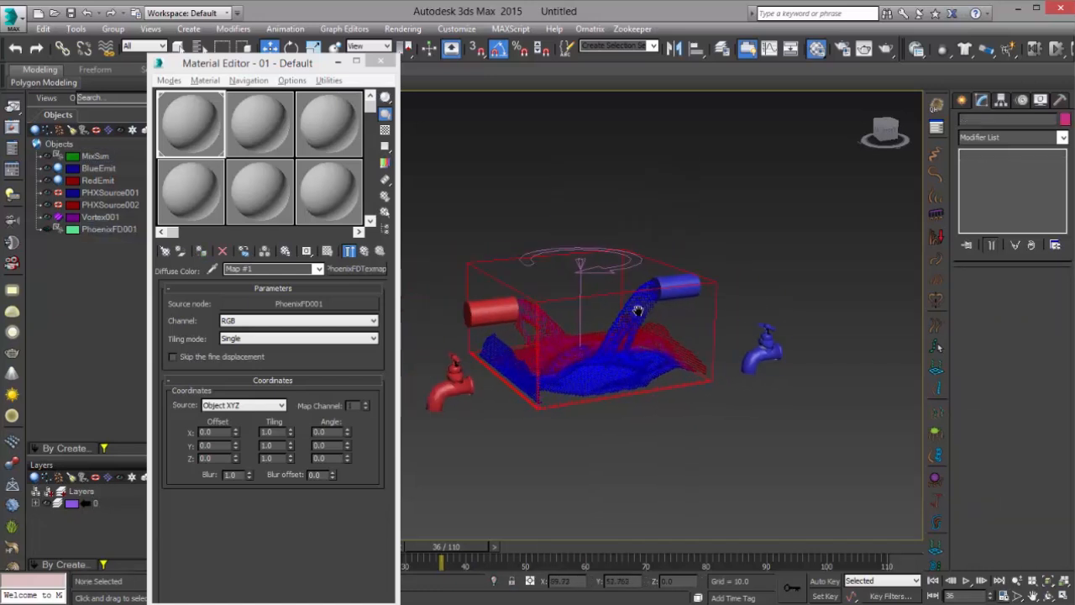
scroll(639, 311, "up", 2)
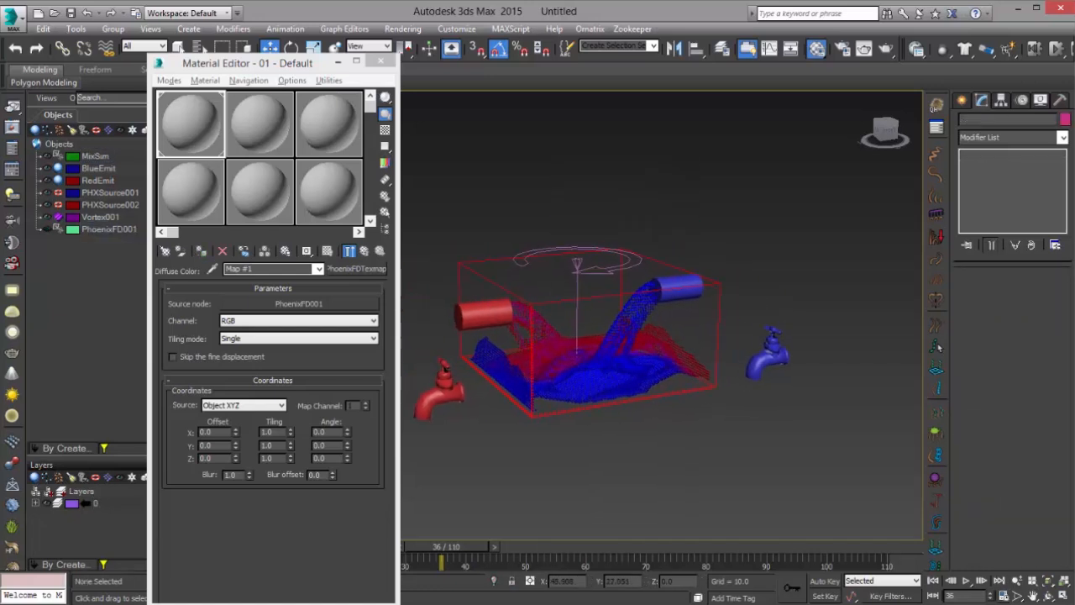
left_click(886, 48)
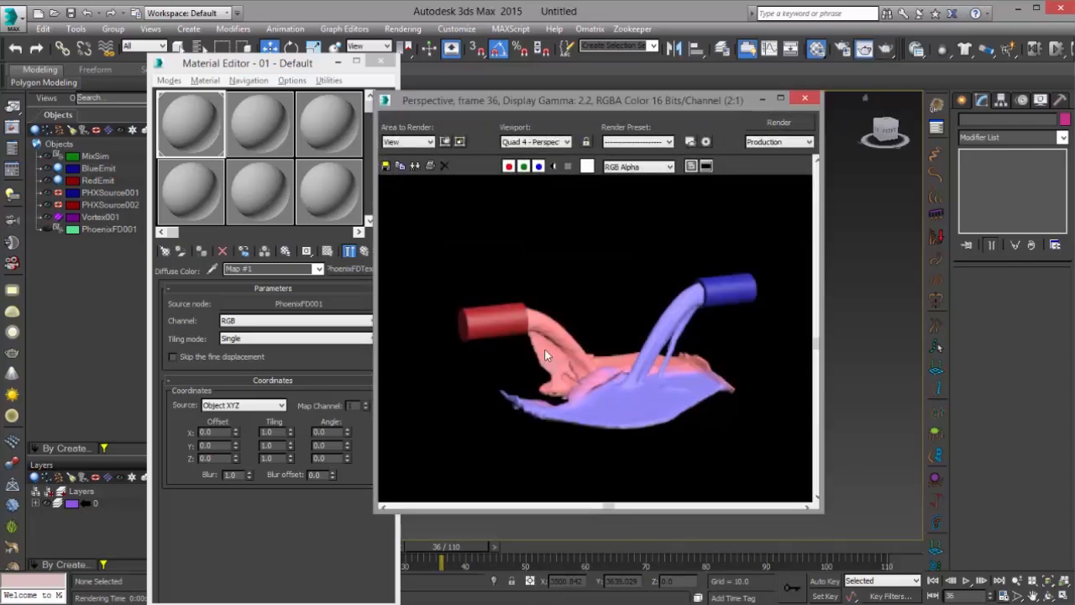
left_click(805, 97)
Move to frame 94, return to the parent 01 - Default material, and render the mixed liquid from a closer view.
left_click_drag(463, 544, 794, 548)
middle_click_drag(630, 384, 606, 420, "alt")
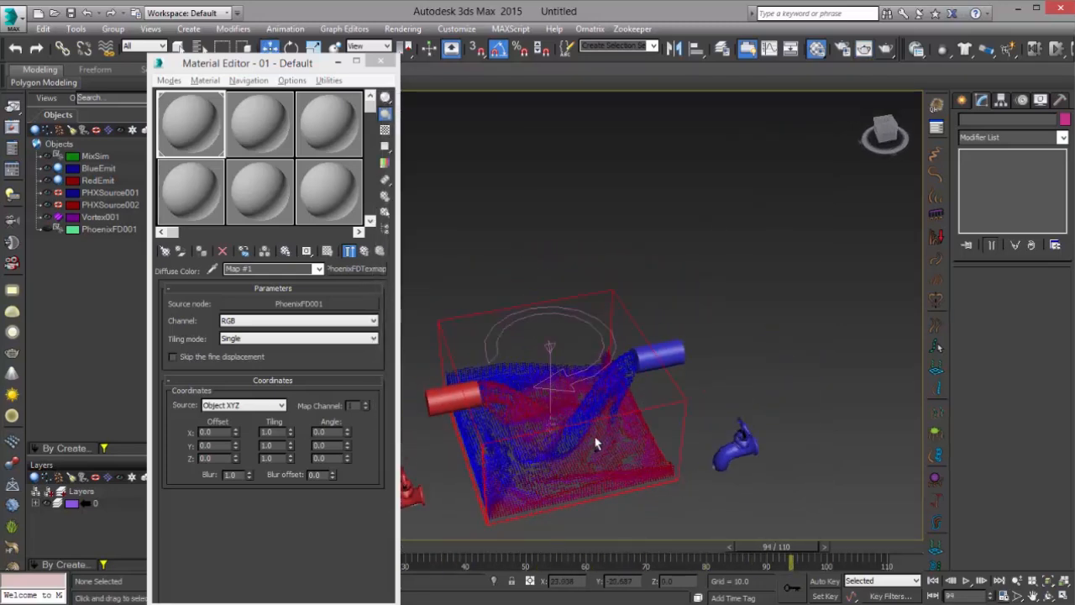
scroll(606, 420, "up", 3)
middle_click_drag(622, 378, 672, 349)
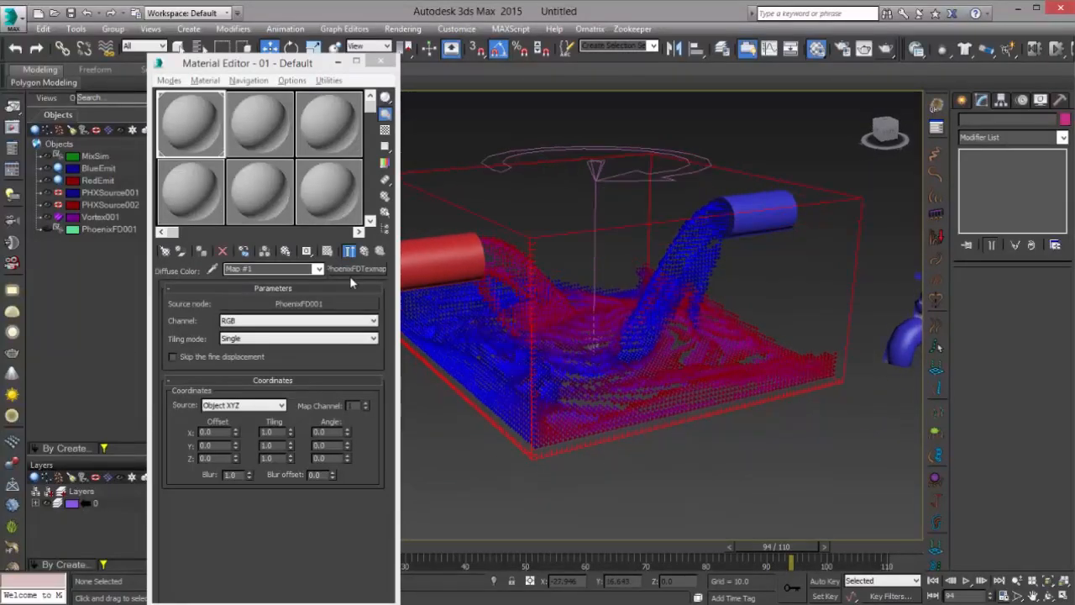
left_click(364, 252)
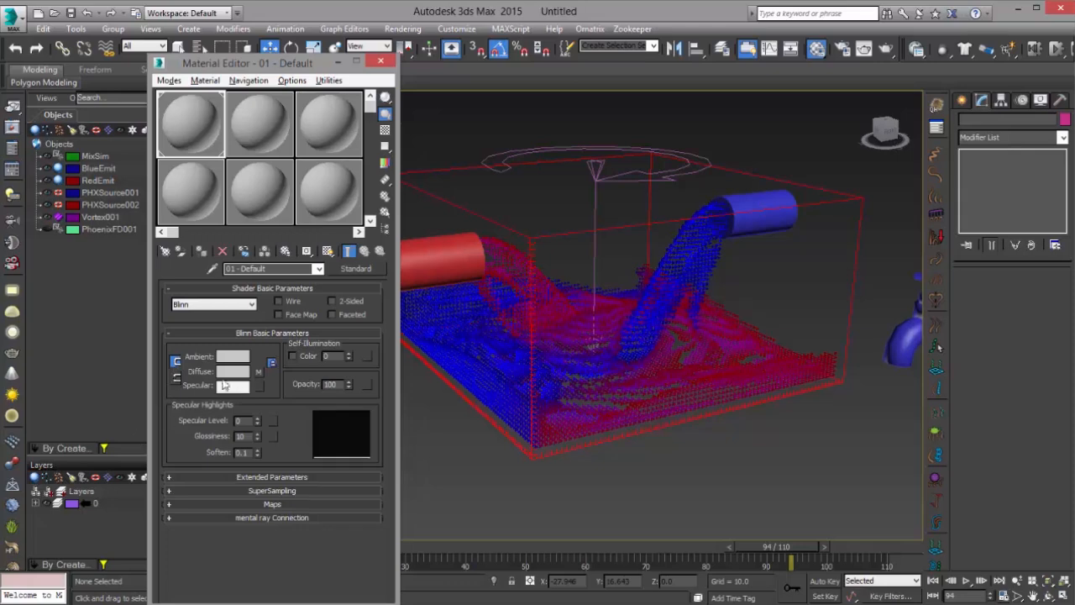
left_click(865, 48)
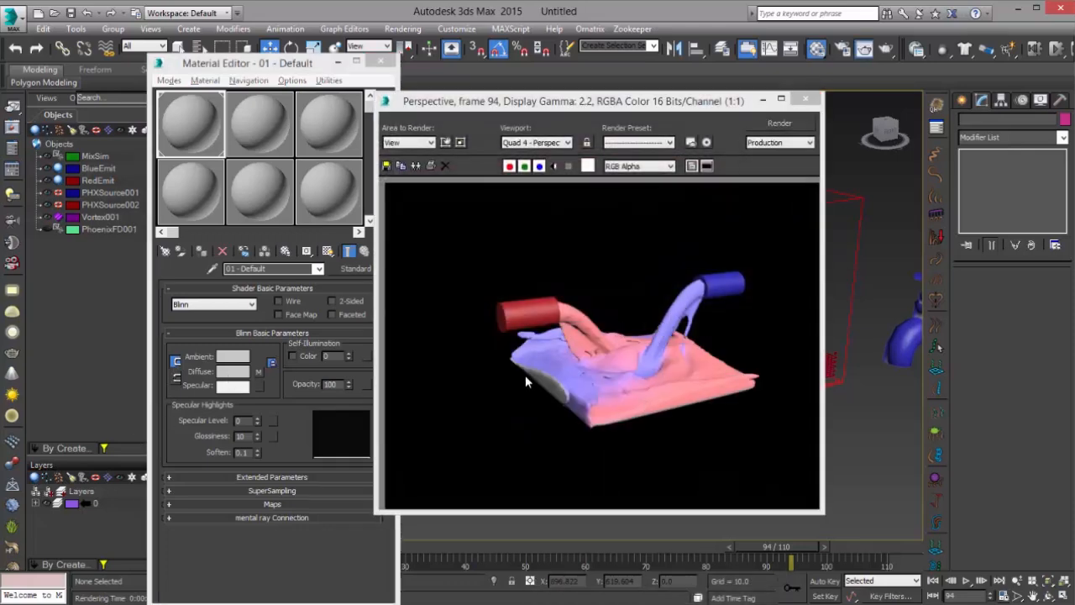
Set the material's diffuse color to black, render frame 94 again and inspect the blended colors up close.
left_click(235, 372)
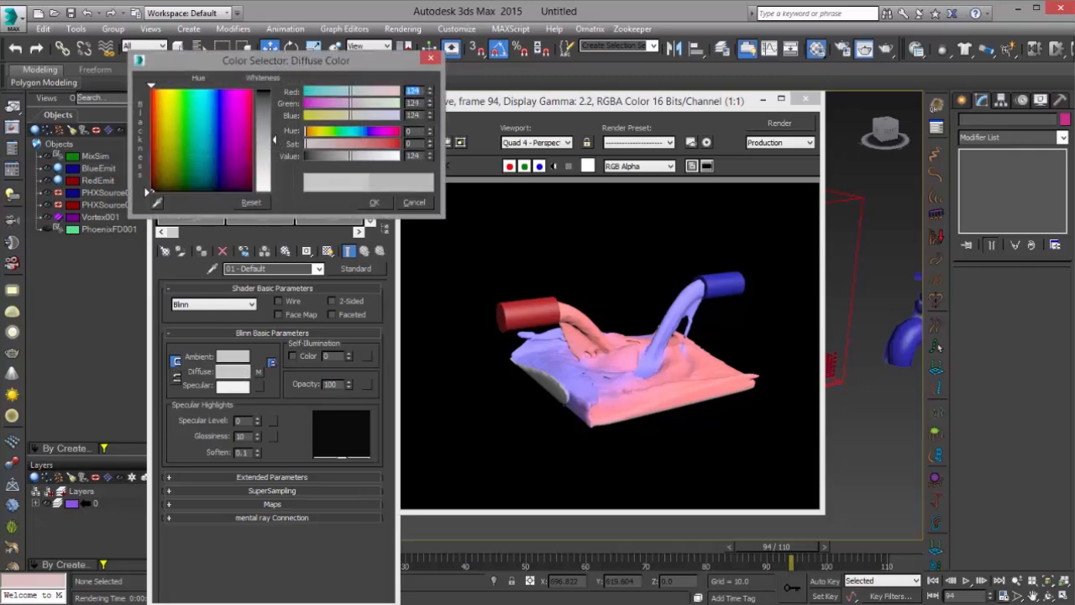
left_click_drag(268, 138, 268, 89)
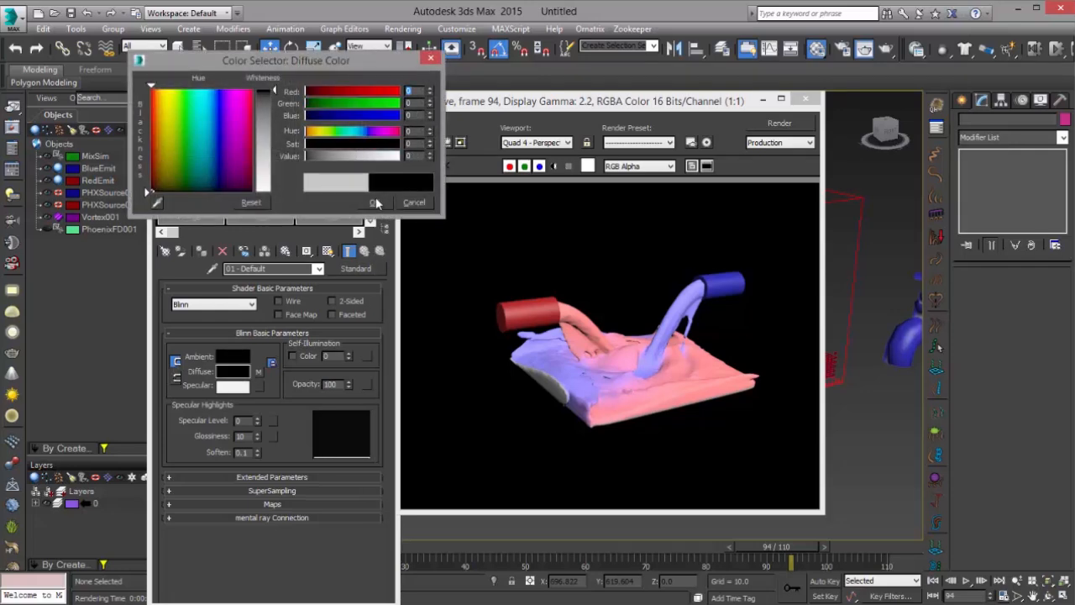
left_click(375, 202)
left_click(758, 126)
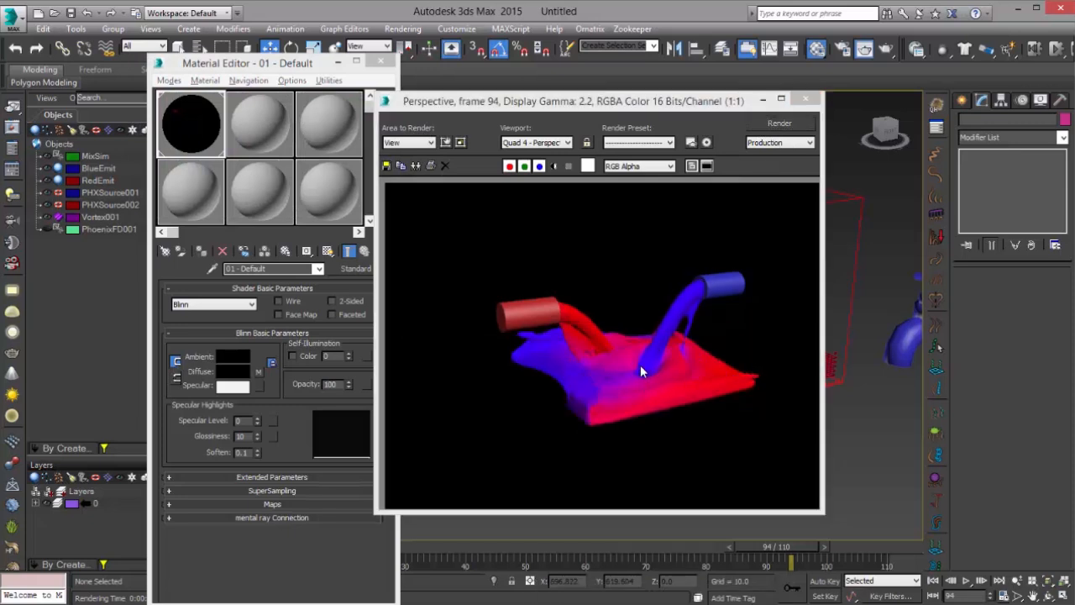
scroll(641, 370, "up", 2)
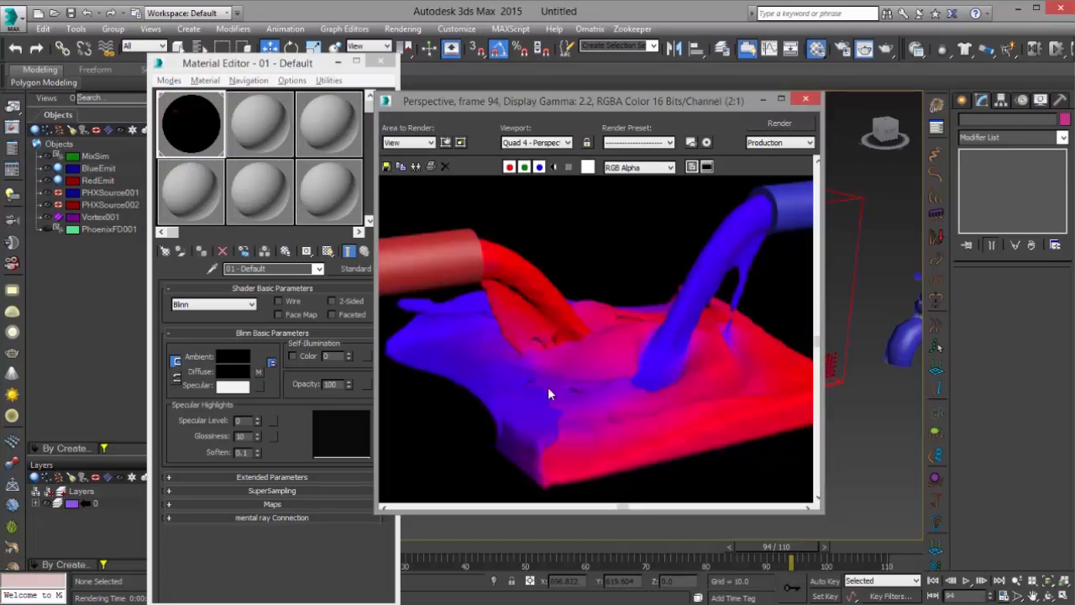
scroll(593, 378, "down", 2)
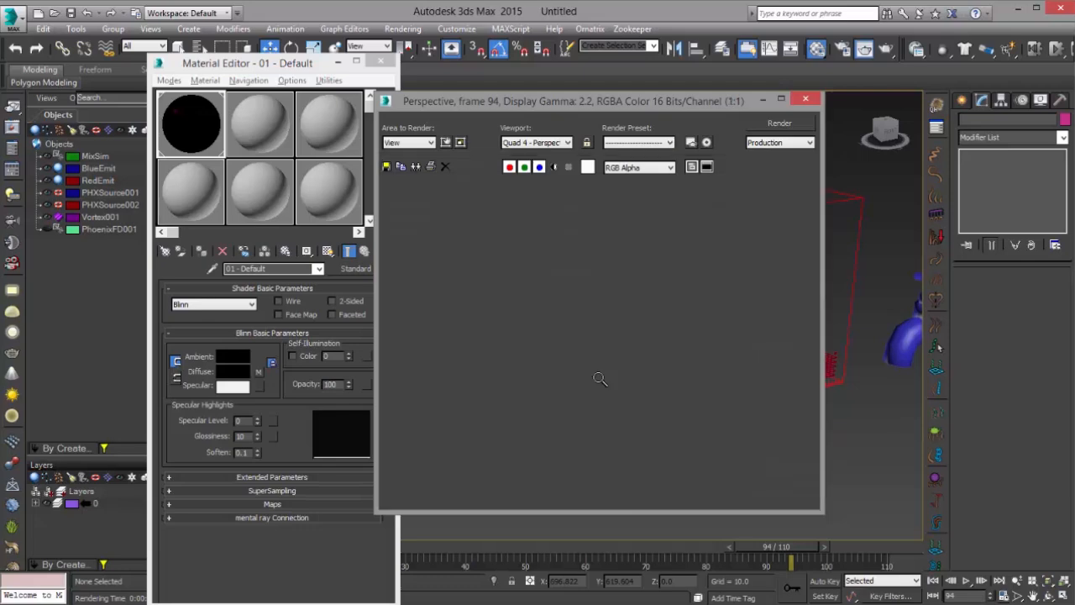
left_click(806, 98)
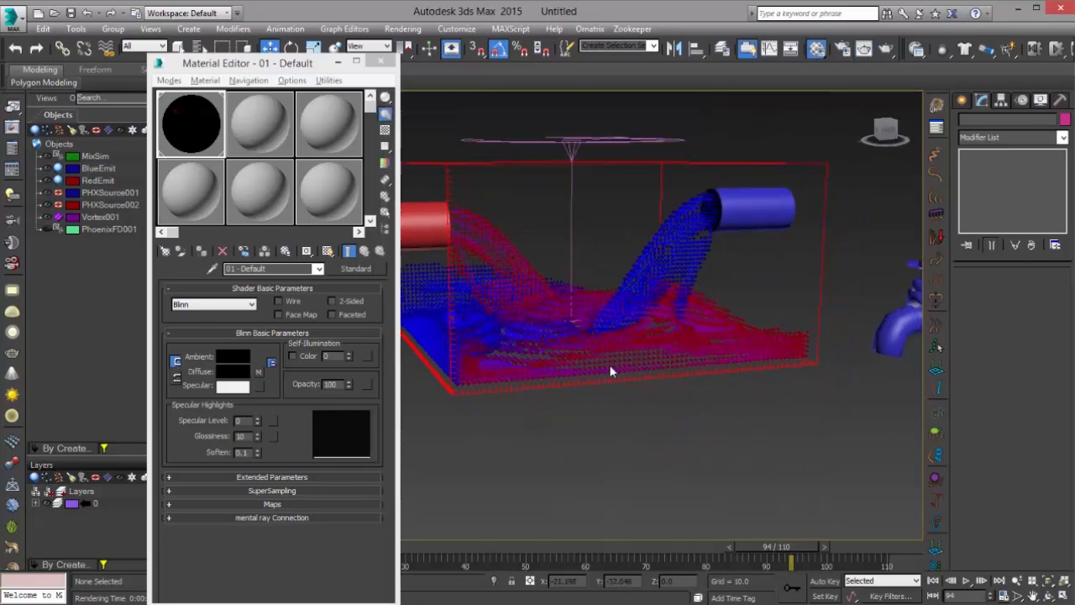
Set the diffuse texmap's tiling mode to Mirror and render frame 94 again to inspect the liquid's edges.
middle_click_drag(487, 380, 522, 395, "alt")
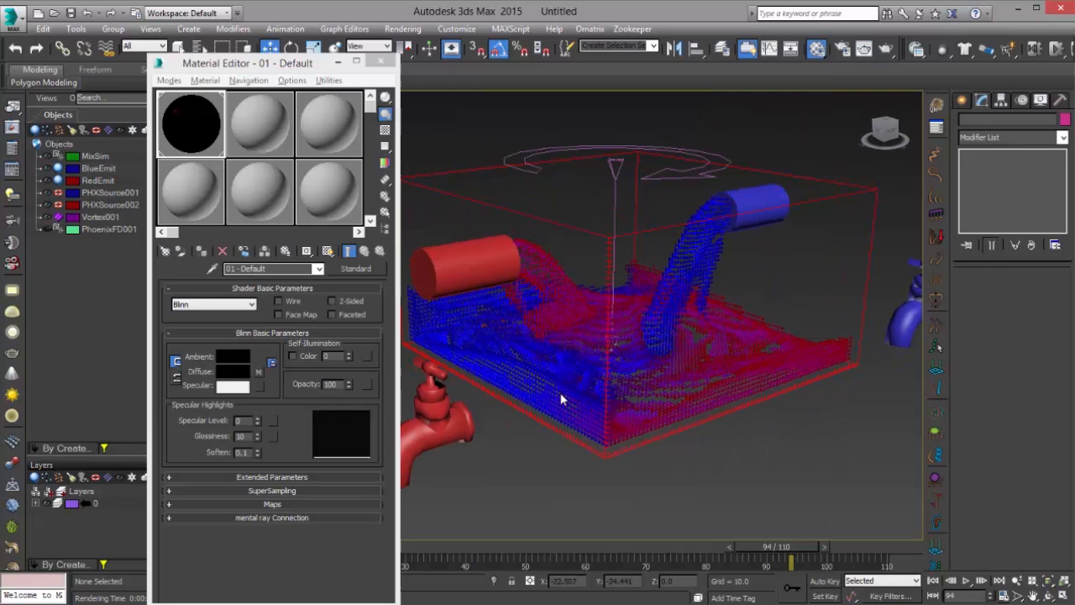
left_click(258, 372)
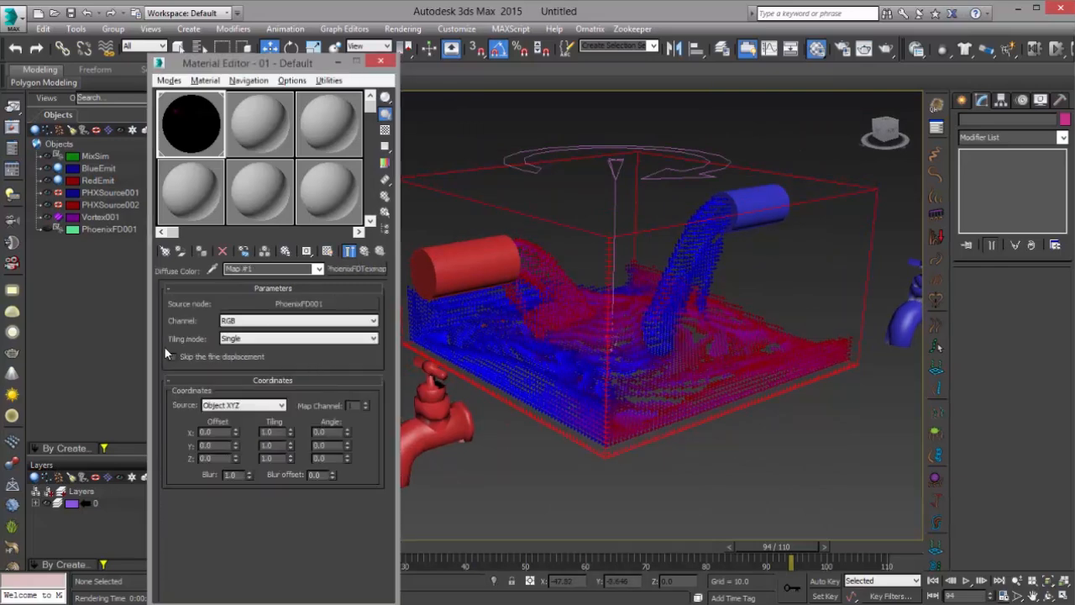
left_click(269, 339)
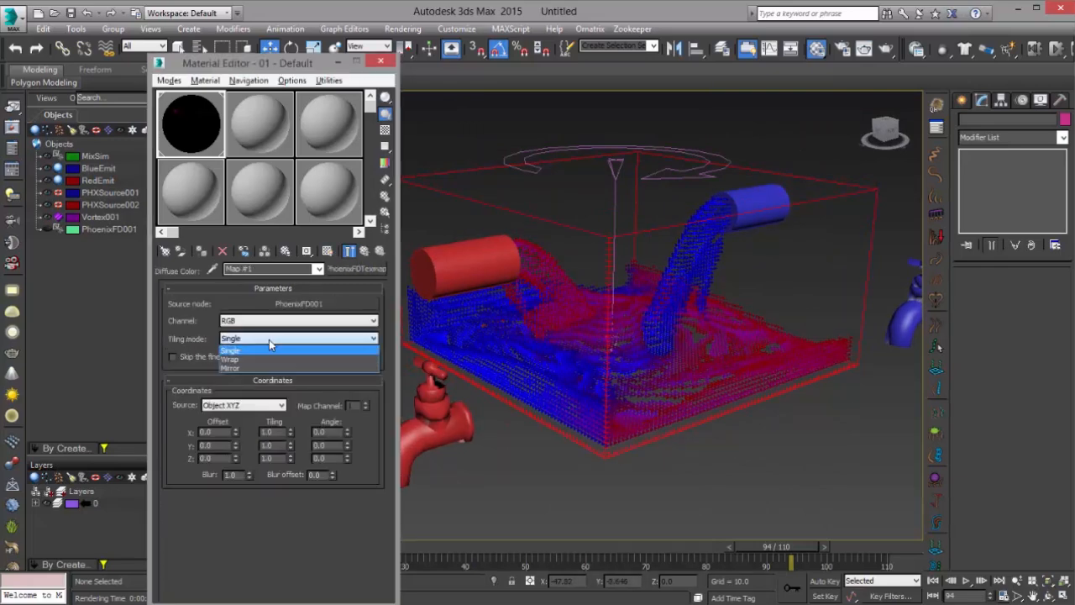
left_click(275, 368)
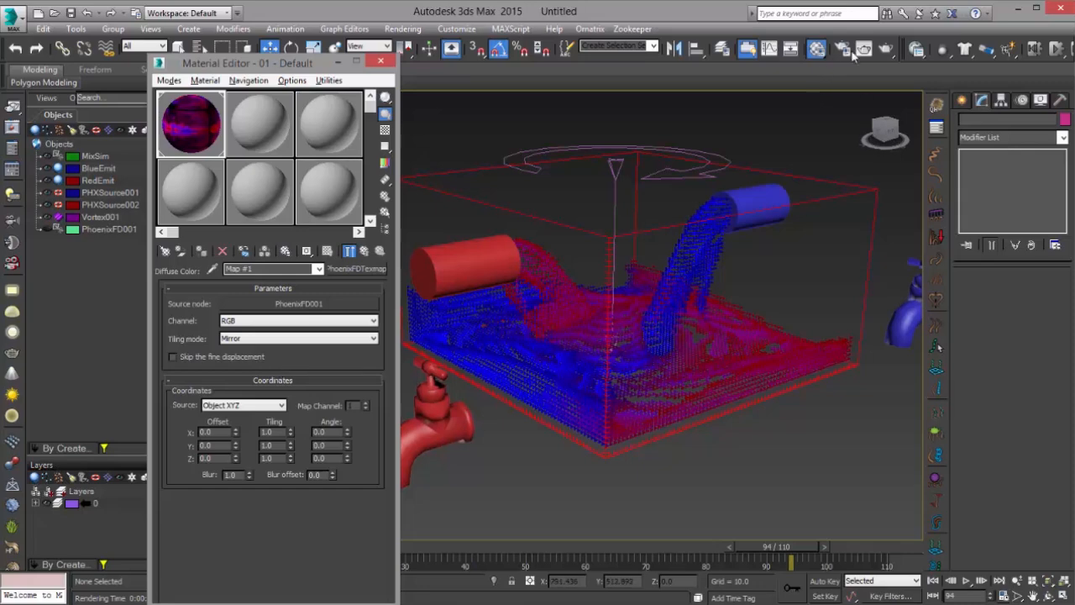
left_click(886, 48)
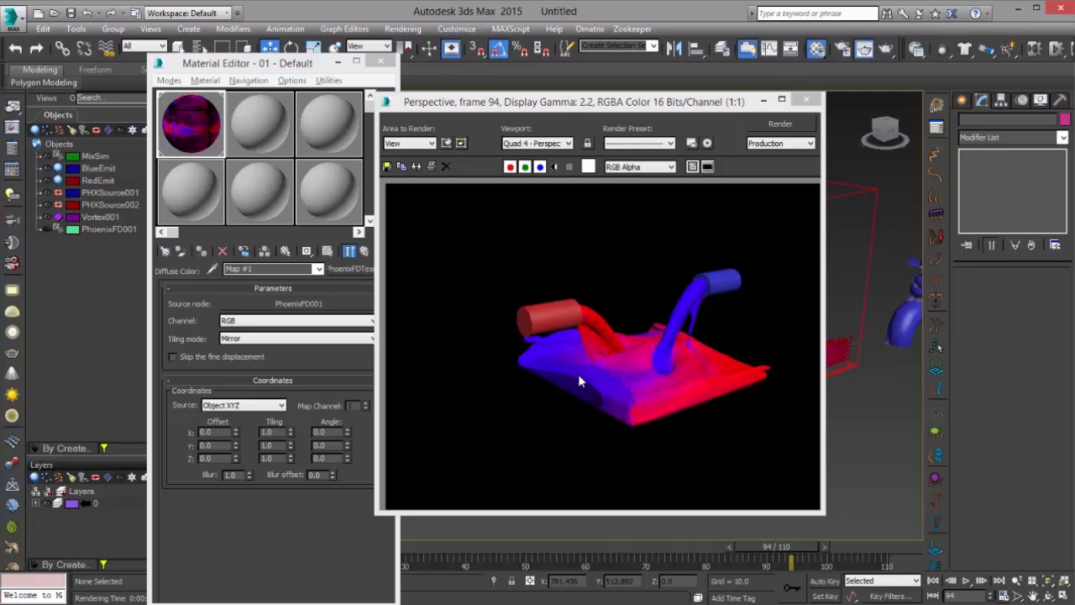
scroll(624, 338, "up", 1)
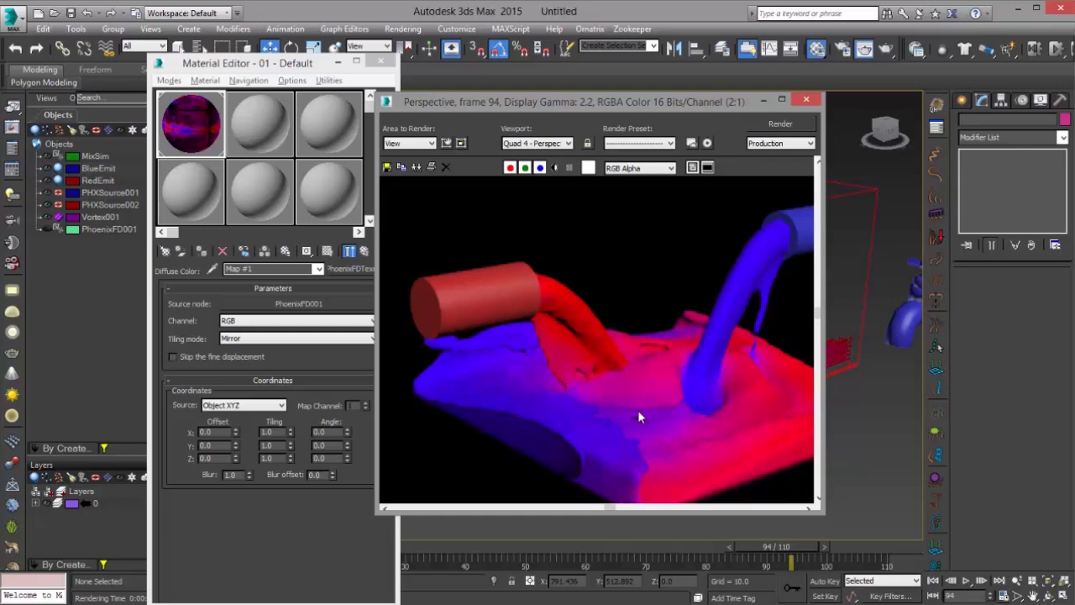
scroll(643, 396, "down", 1)
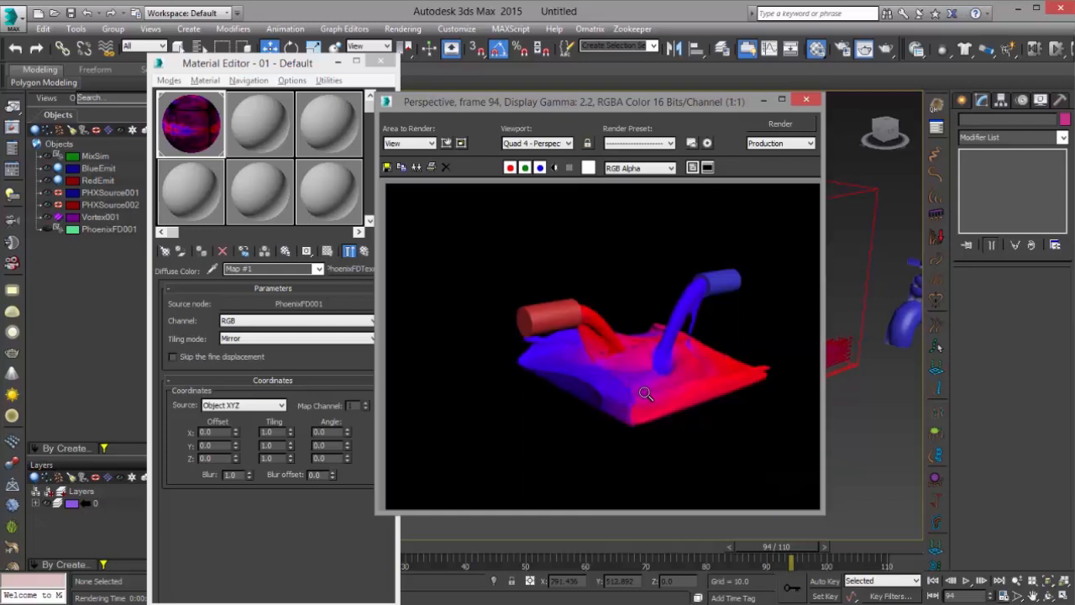
left_click(806, 99)
left_click(382, 63)
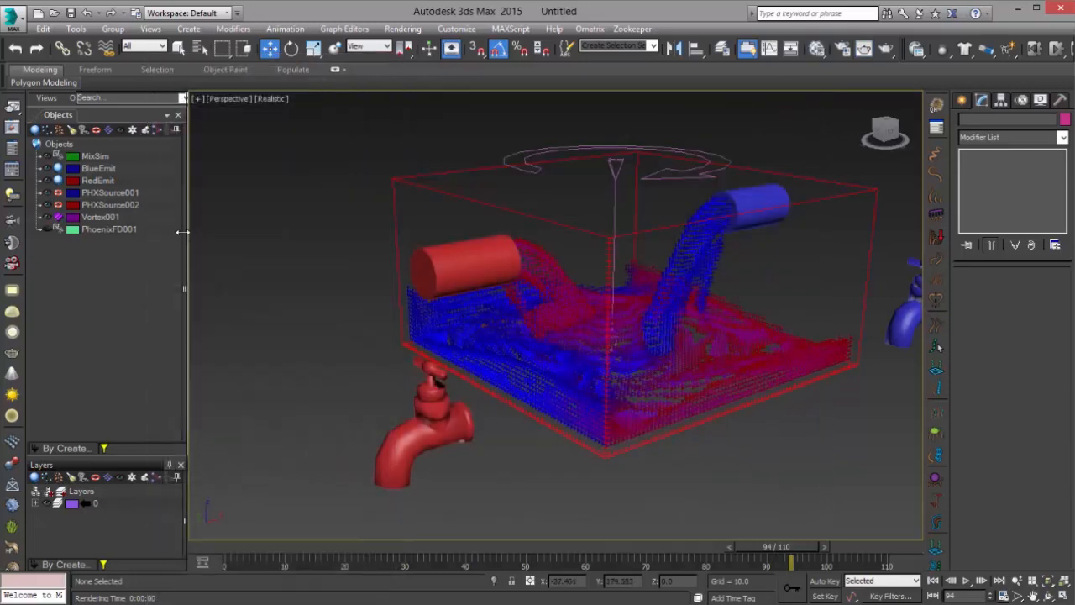
Rename PHXSource001 as BlueSource and PHXSource002 as RedSource.
left_click(117, 192)
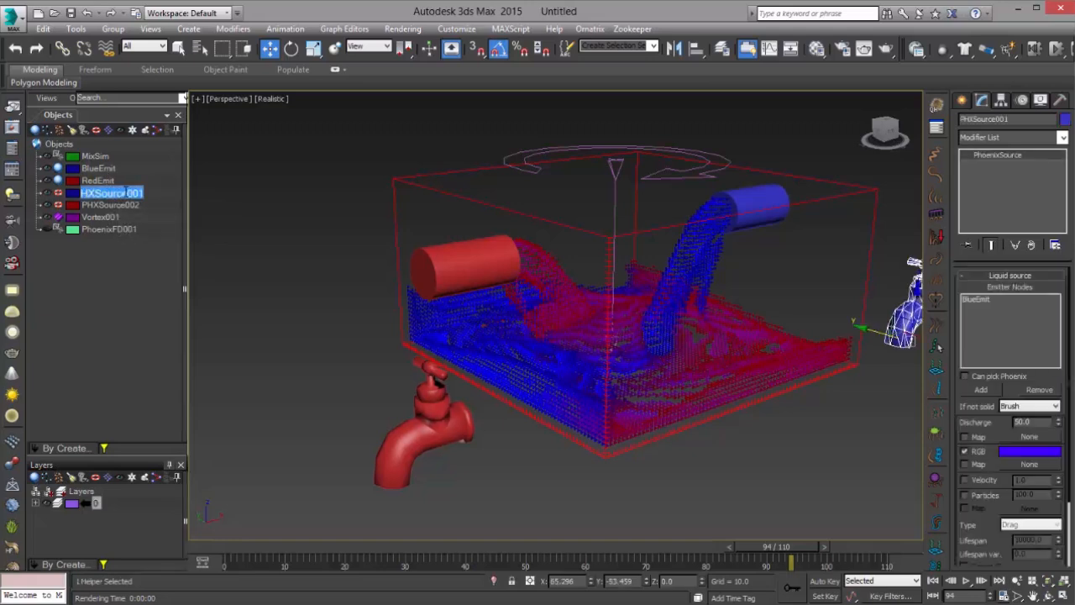
type("BlueSource")
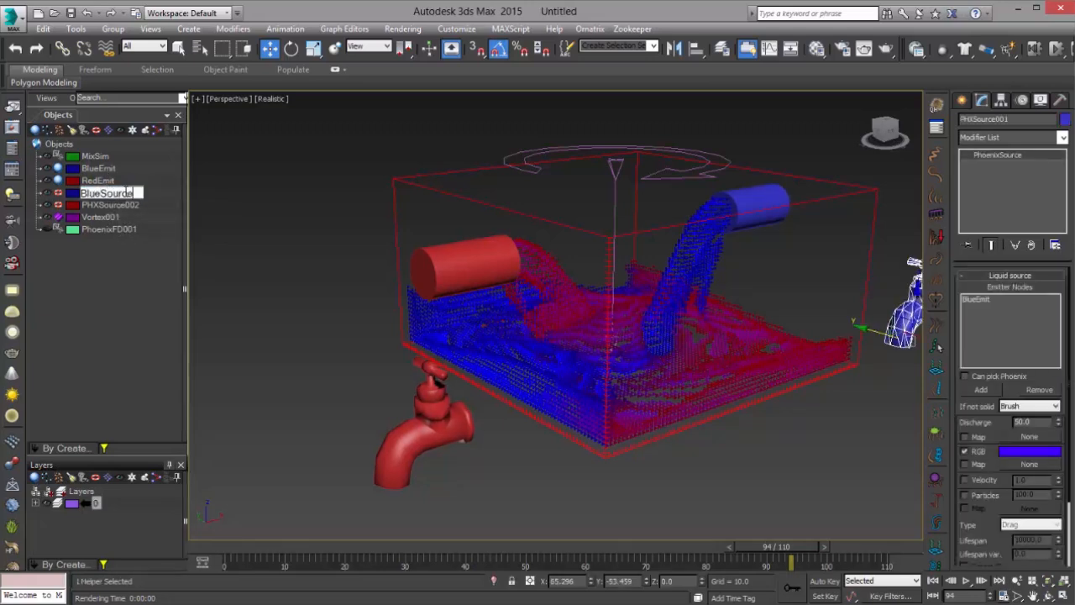
key("Return")
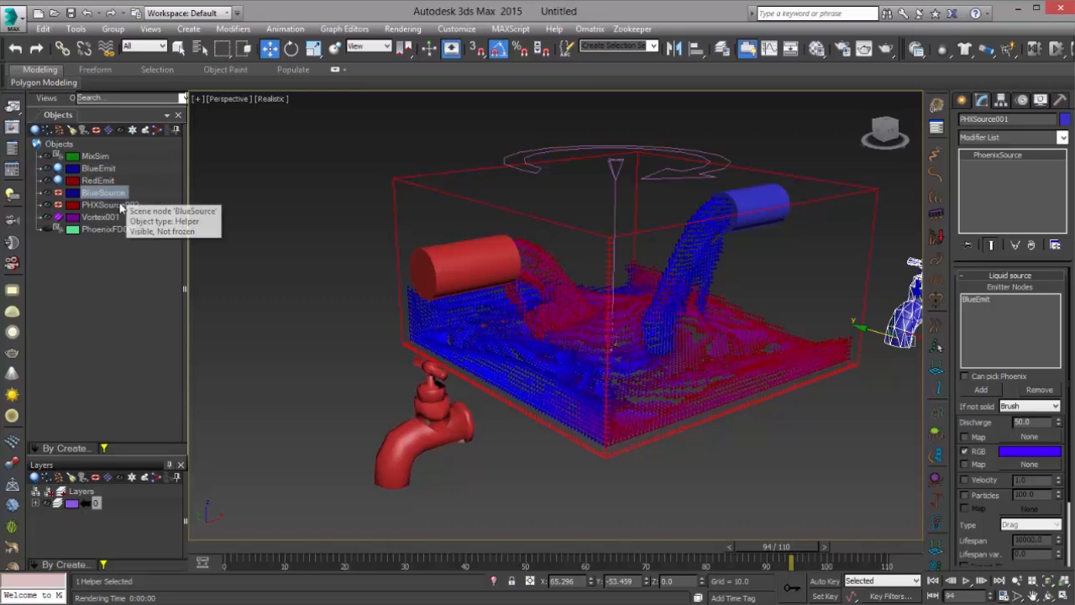
left_click(122, 206)
type("Red")
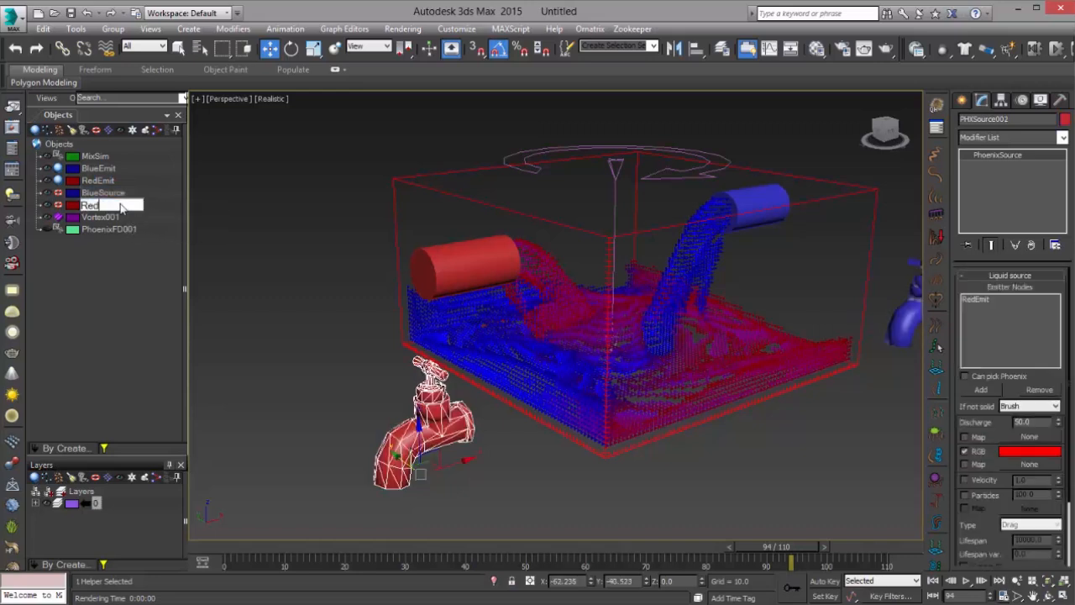
type("Source")
key("Return")
Unhide the PhoenixFD001 simulator and select it in the viewport.
left_click(50, 226)
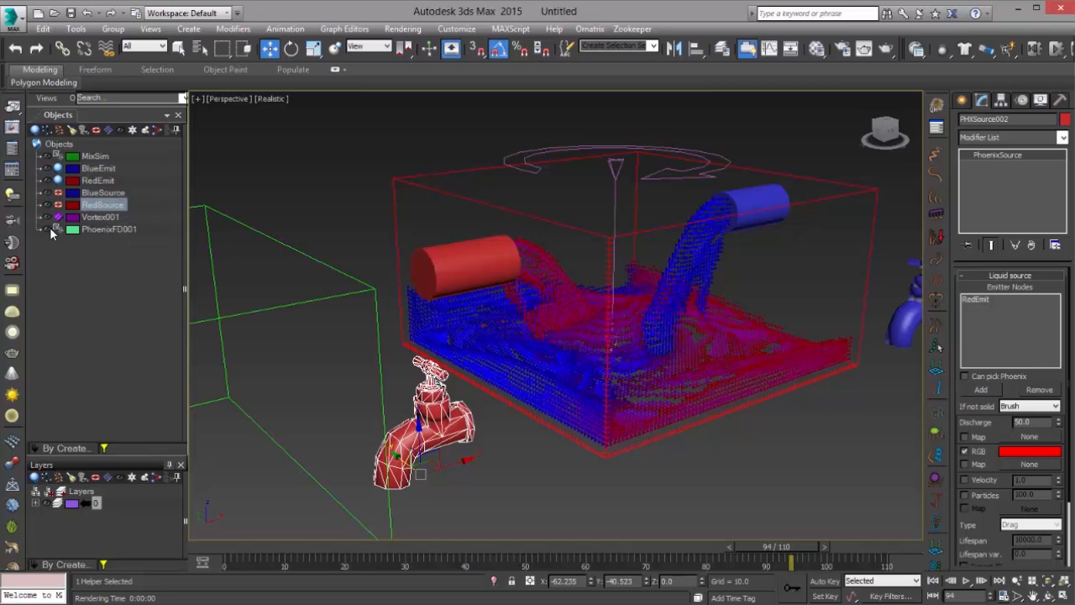
middle_click_drag(405, 259, 540, 227)
left_click(506, 252)
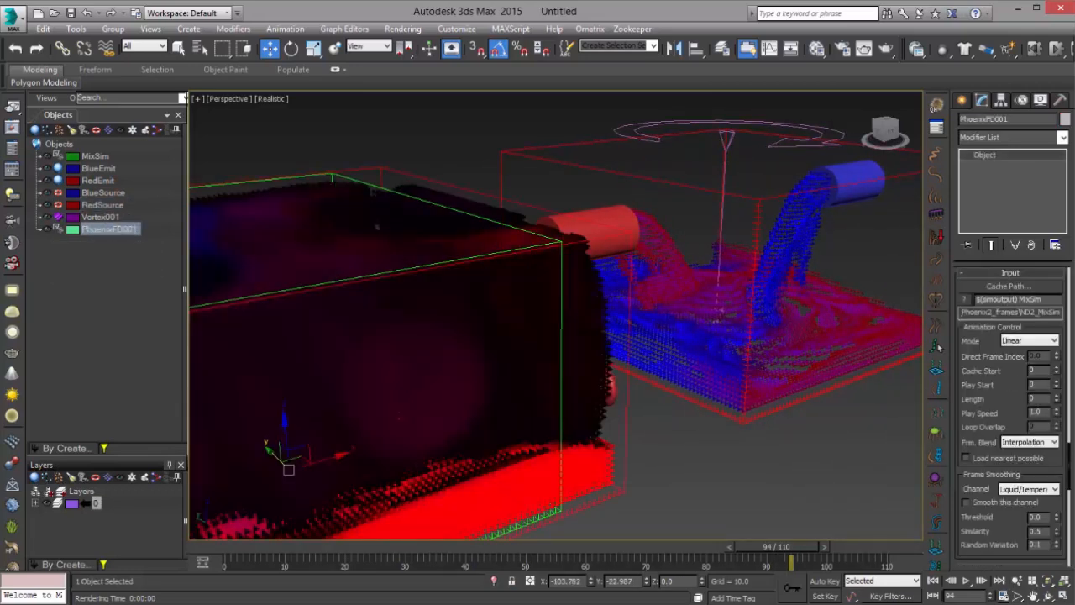
Turn off the Only if selected preview option for the PhoenixFD001 simulator and deselect it.
right_click(1004, 374)
left_click(1039, 603)
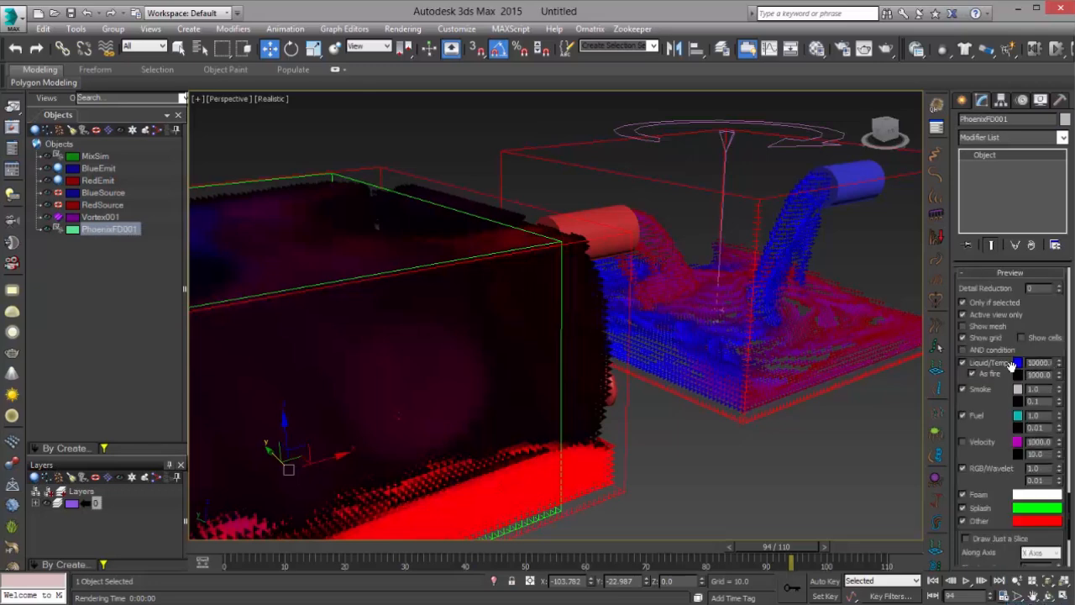
left_click(987, 303)
scroll(514, 291, "down", 5)
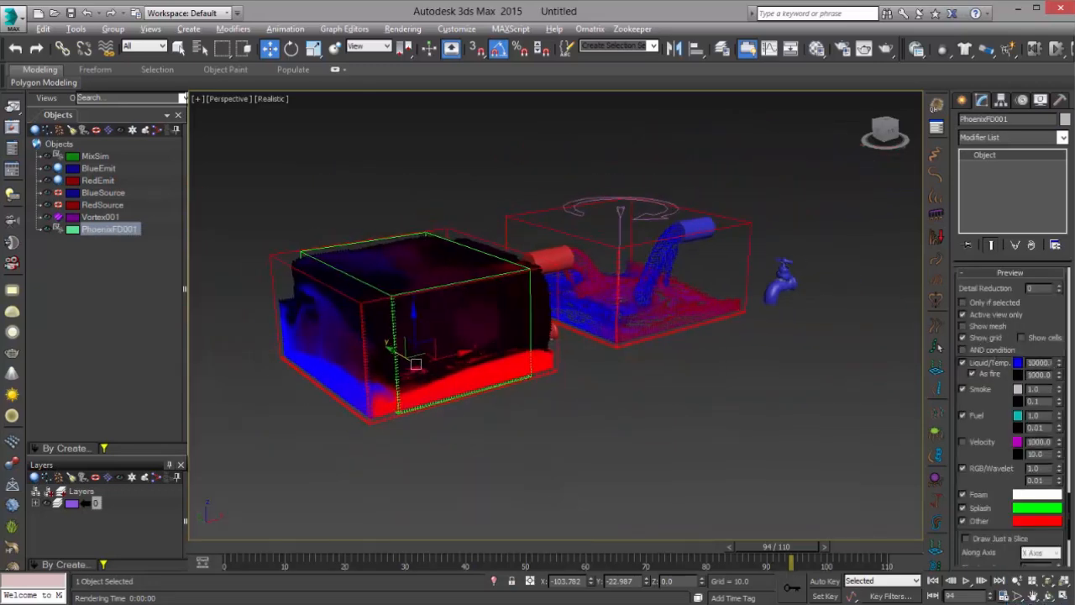
left_click(668, 380)
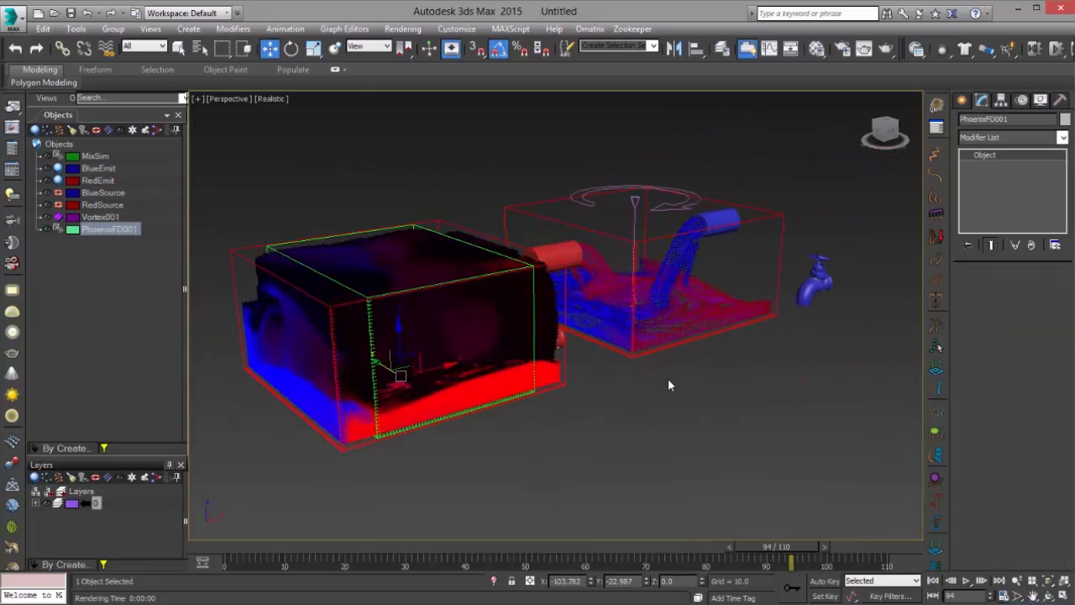
Hide the PhoenixFD001 simulator and frame the MixSim liquid in the viewport.
left_click(47, 230)
left_click(48, 230)
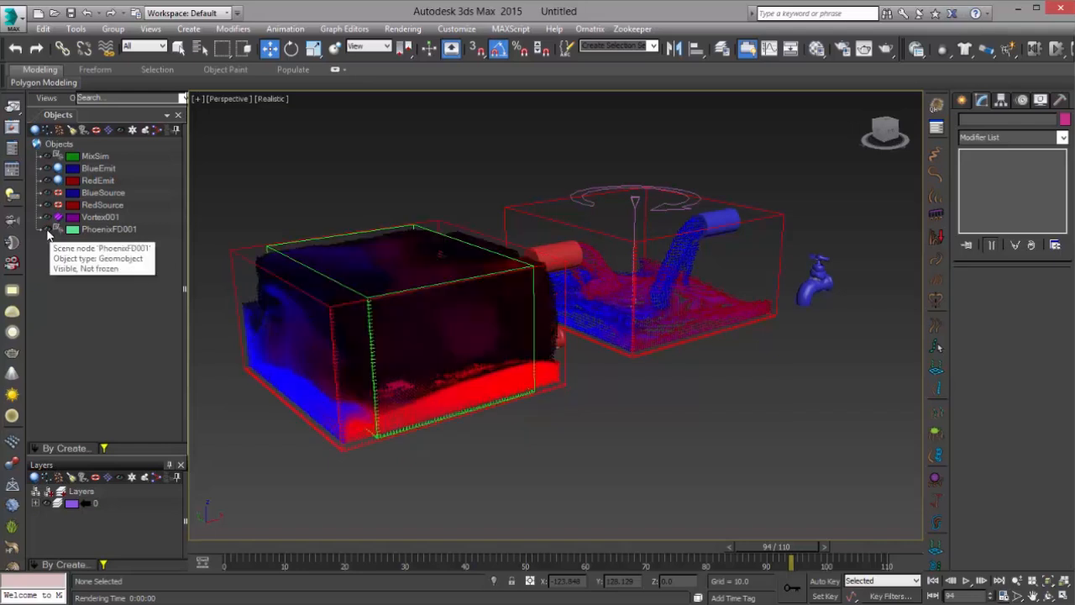
left_click(48, 229)
middle_click_drag(545, 356, 347, 408)
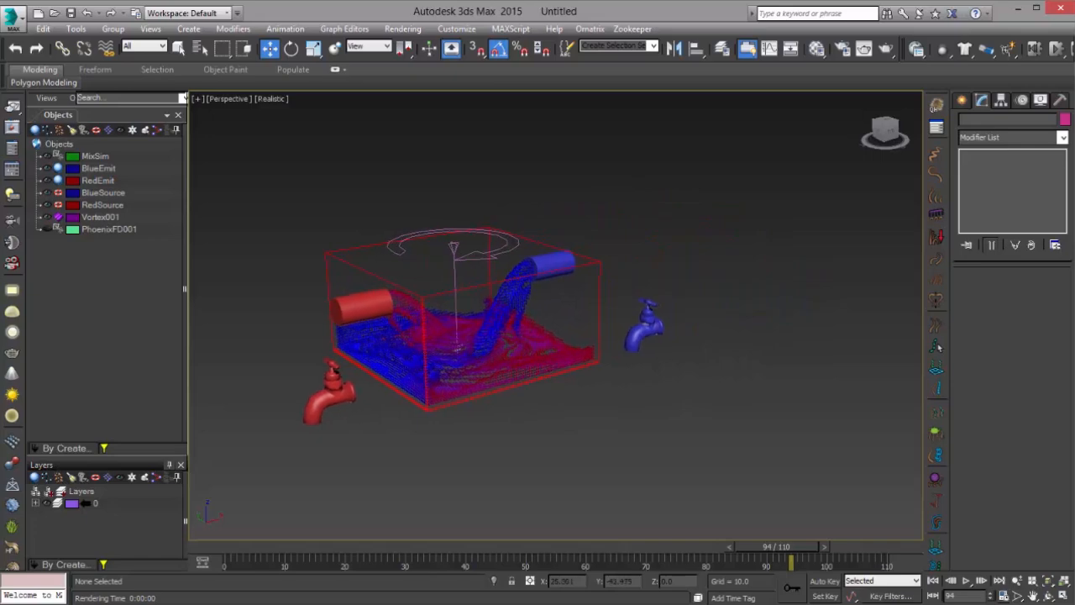
scroll(512, 305, "up", 4)
middle_click_drag(510, 305, 634, 362)
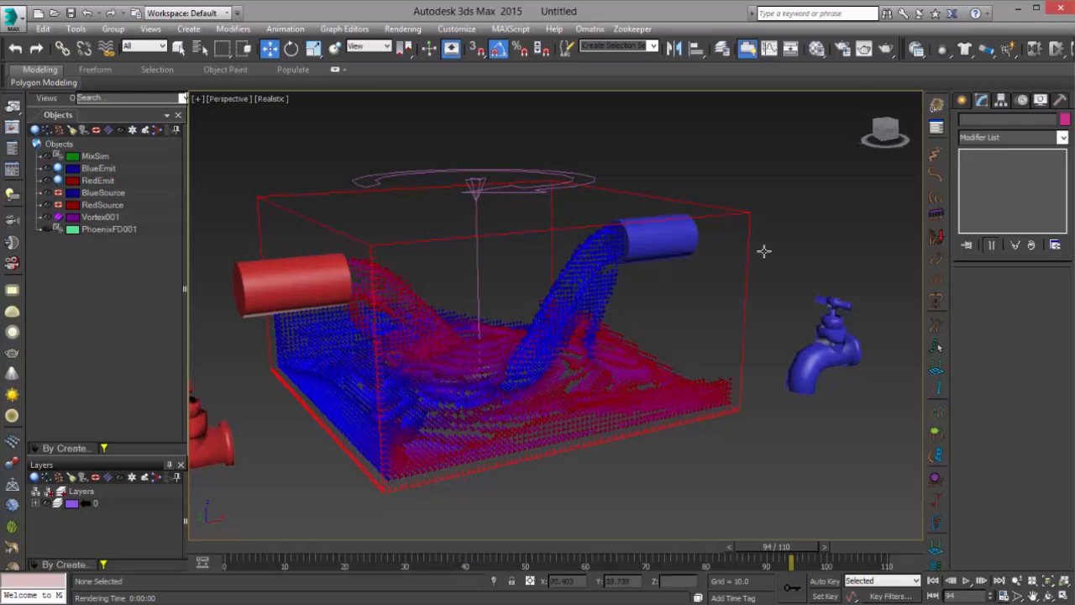
Assign V-Ray Adv 3.15.01 as the production renderer.
left_click(845, 52)
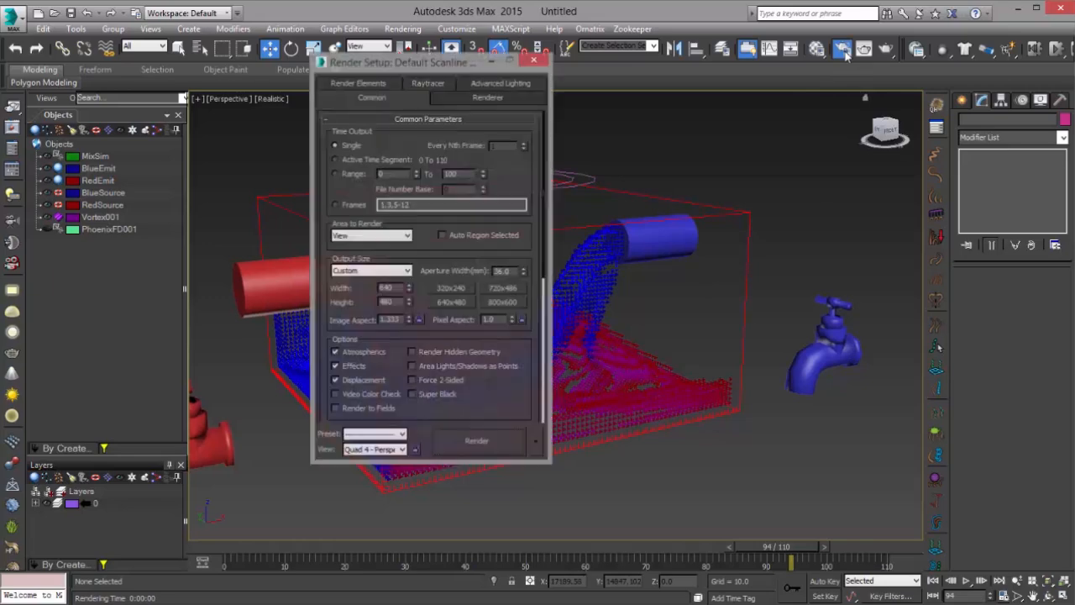
right_click(494, 388)
left_click(577, 479)
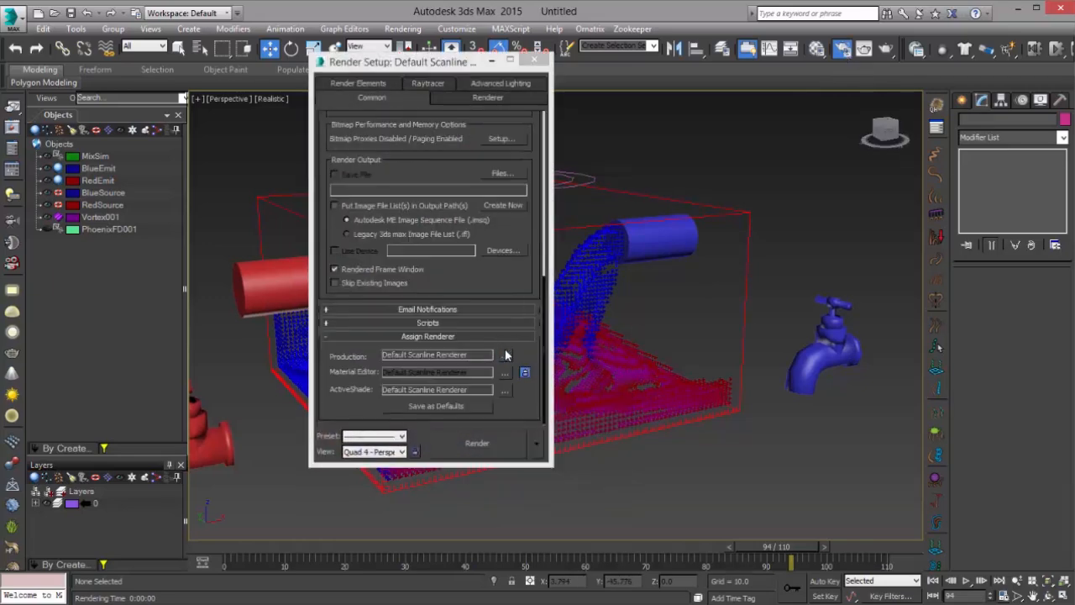
left_click(507, 354)
double_click(382, 204)
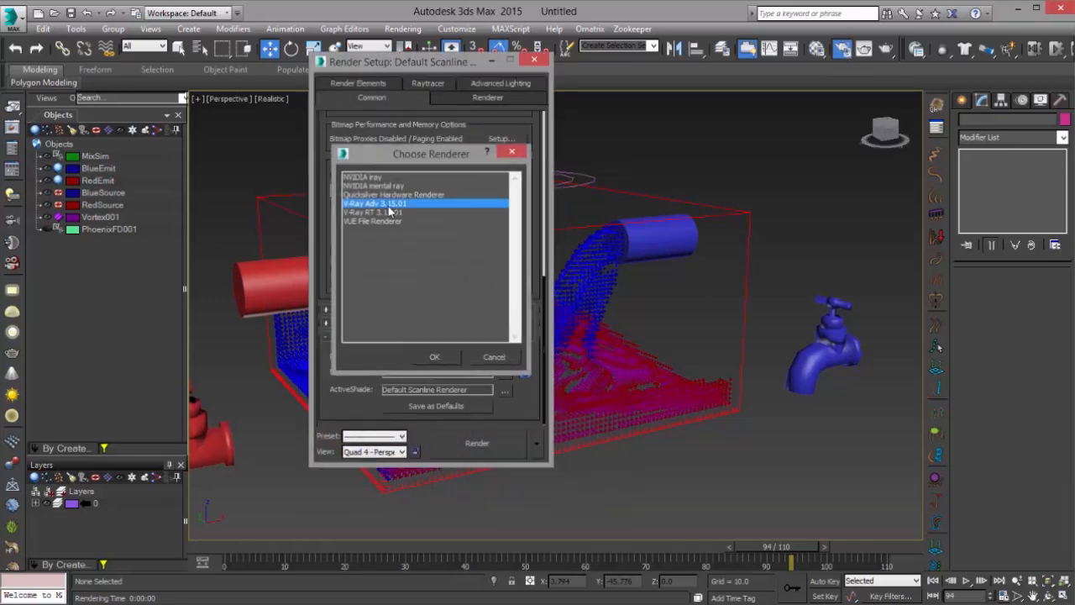
left_click(533, 62)
Change the second sample material, 02 - Default, from Standard to a VRayMtl.
key("m")
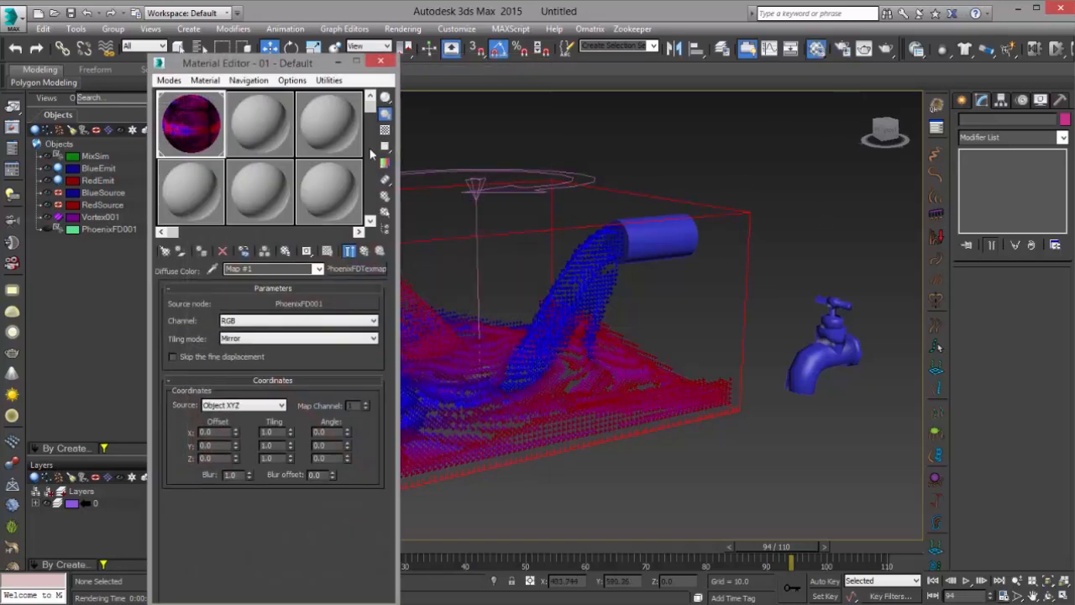
left_click(264, 124)
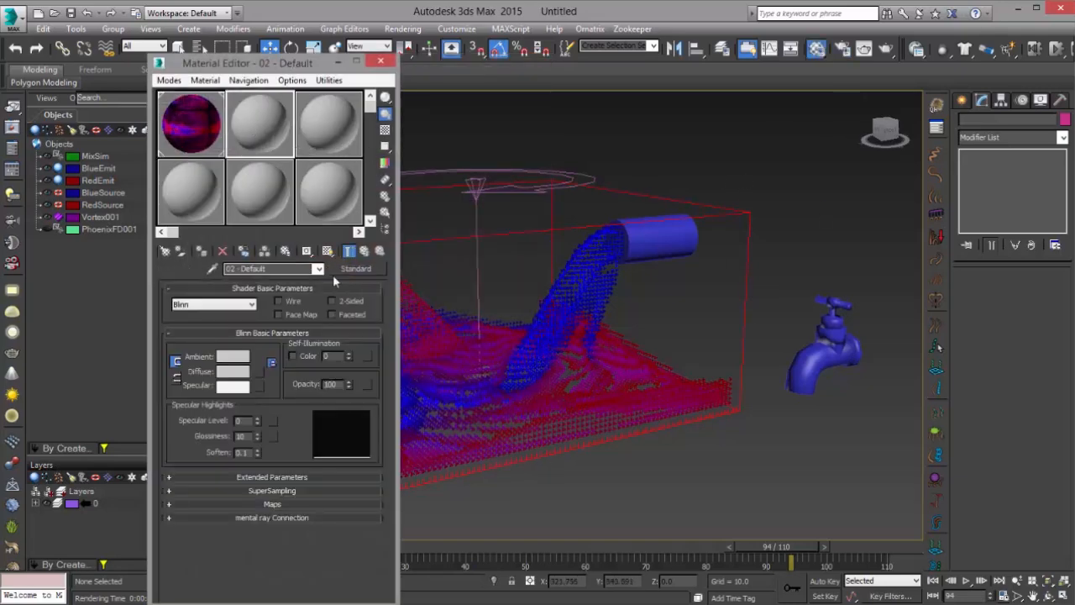
left_click(356, 269)
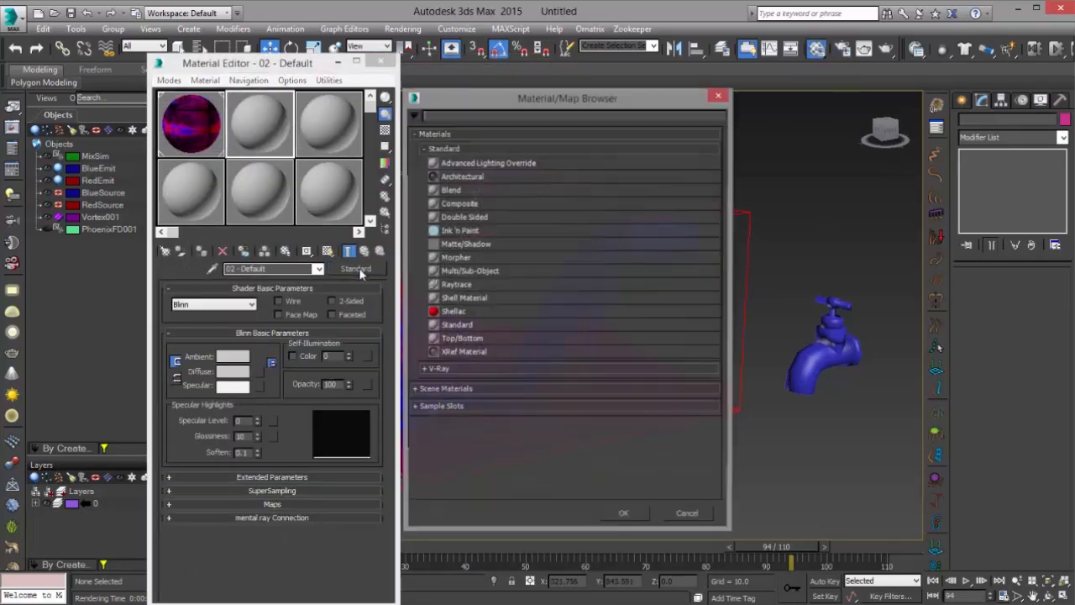
left_click(475, 372)
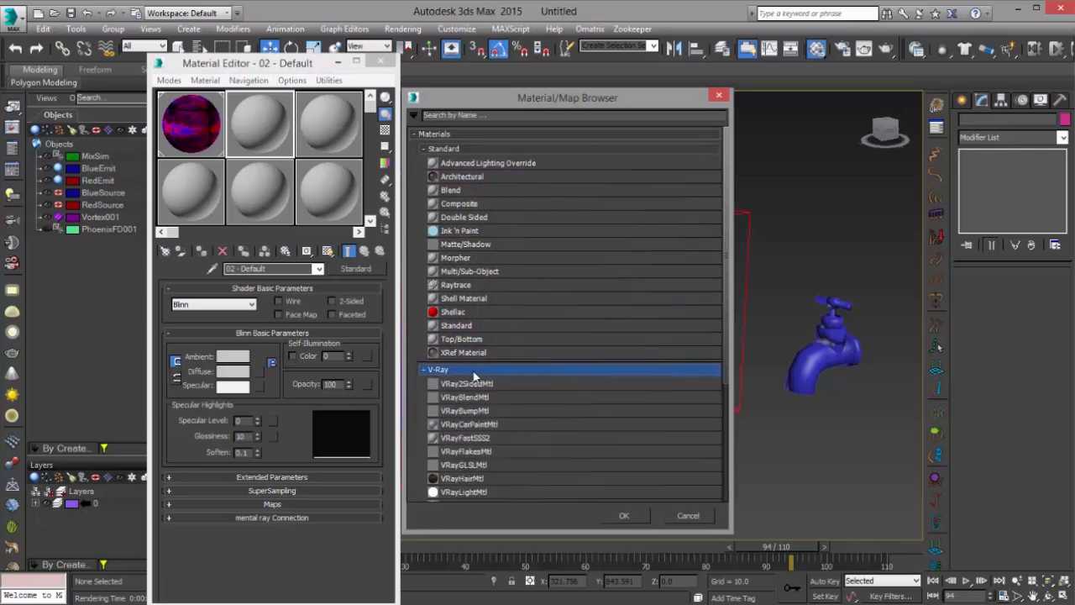
scroll(475, 446, "down", 3)
left_click(471, 457)
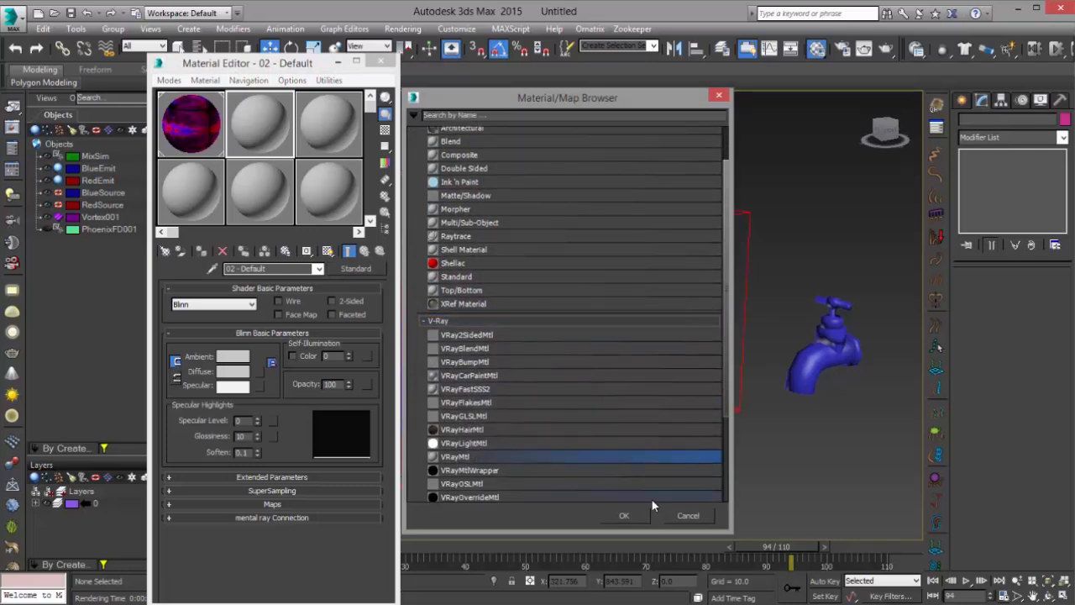
left_click(624, 515)
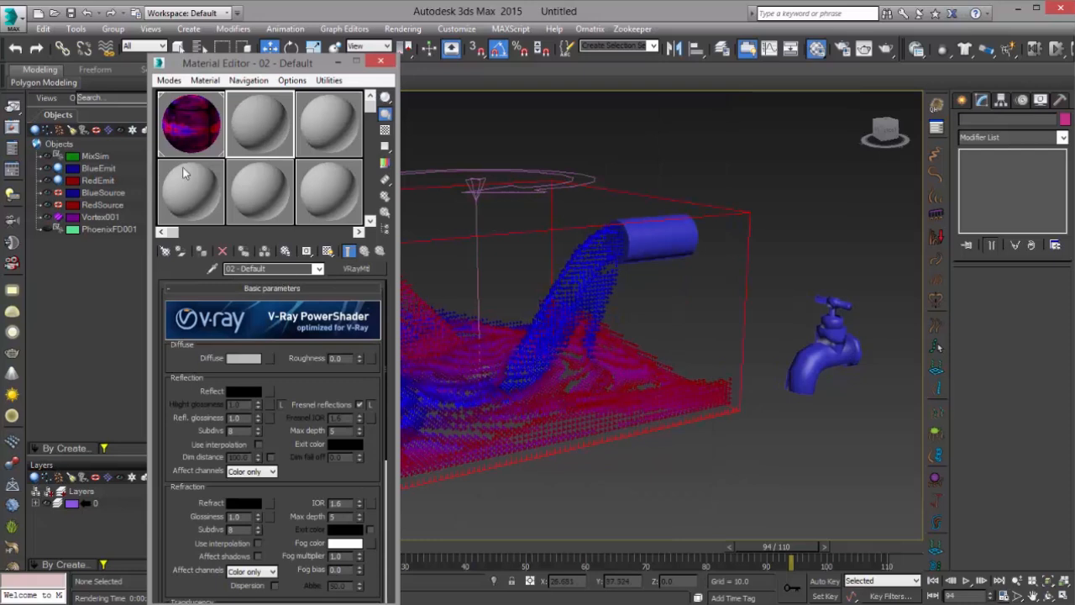
Assign the new VRayMtl to the MixSim simulator.
left_click(587, 226)
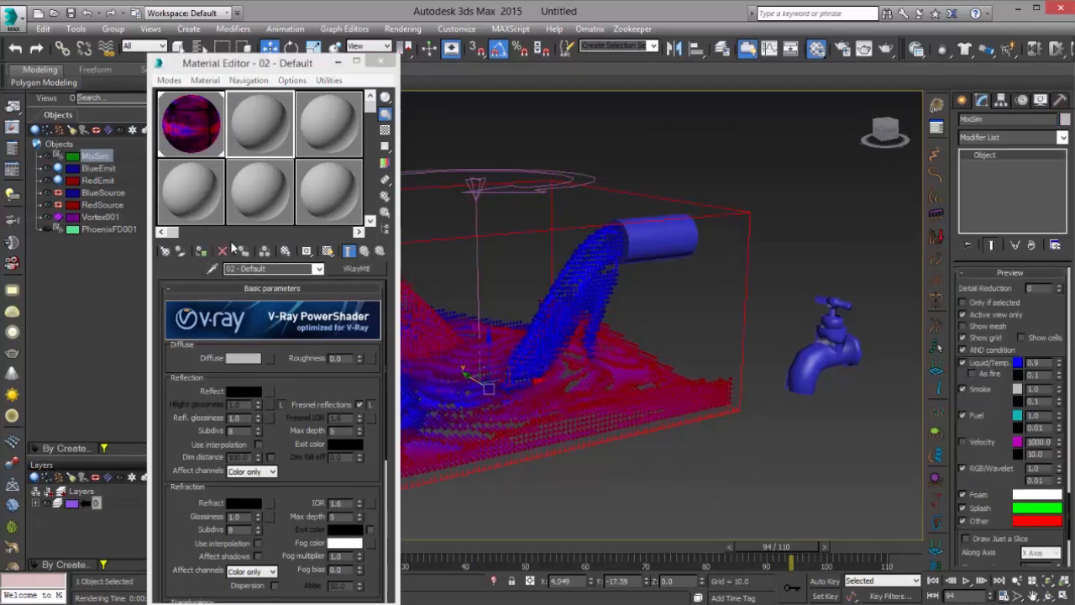
left_click(204, 252)
left_click_drag(249, 66, 289, 66)
Copy the PhoenixFDTexmap from the first material and paste it as an instance into the VRayMtl's diffuse map.
left_click(233, 121)
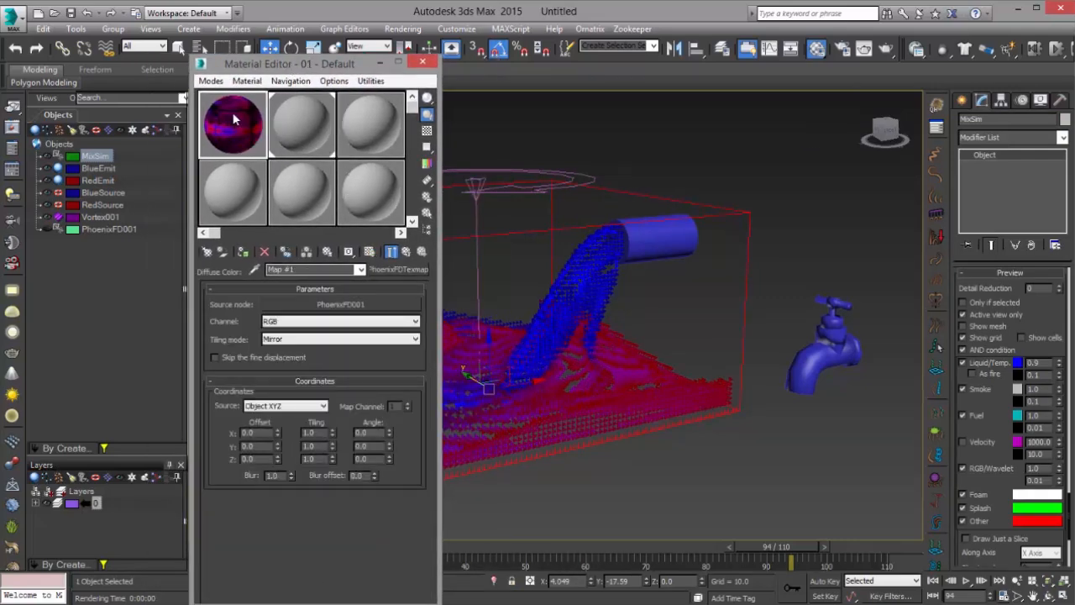
right_click(401, 269)
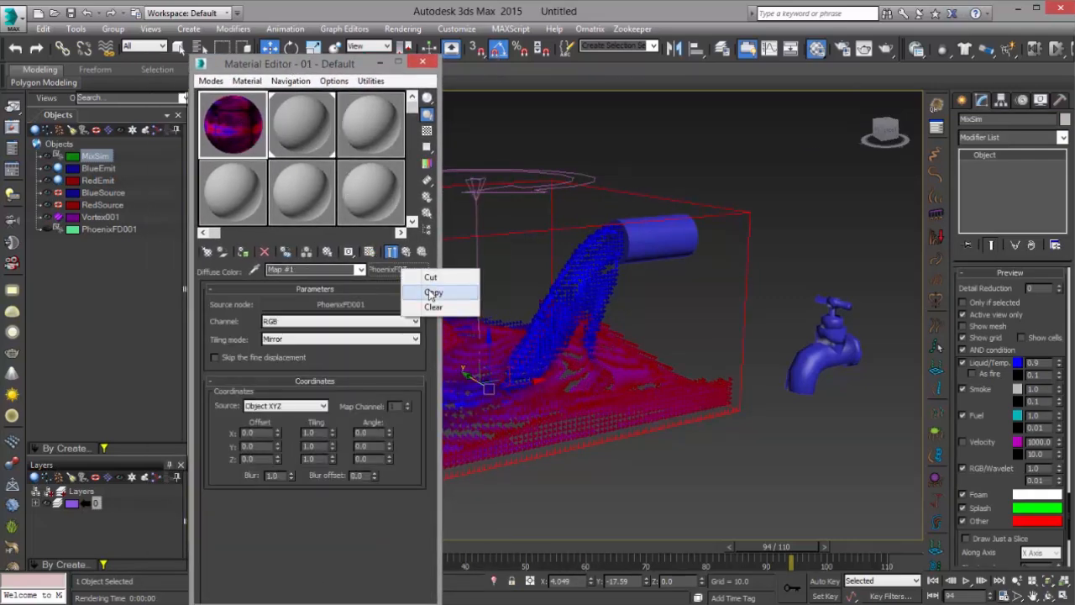
left_click(434, 290)
left_click(295, 100)
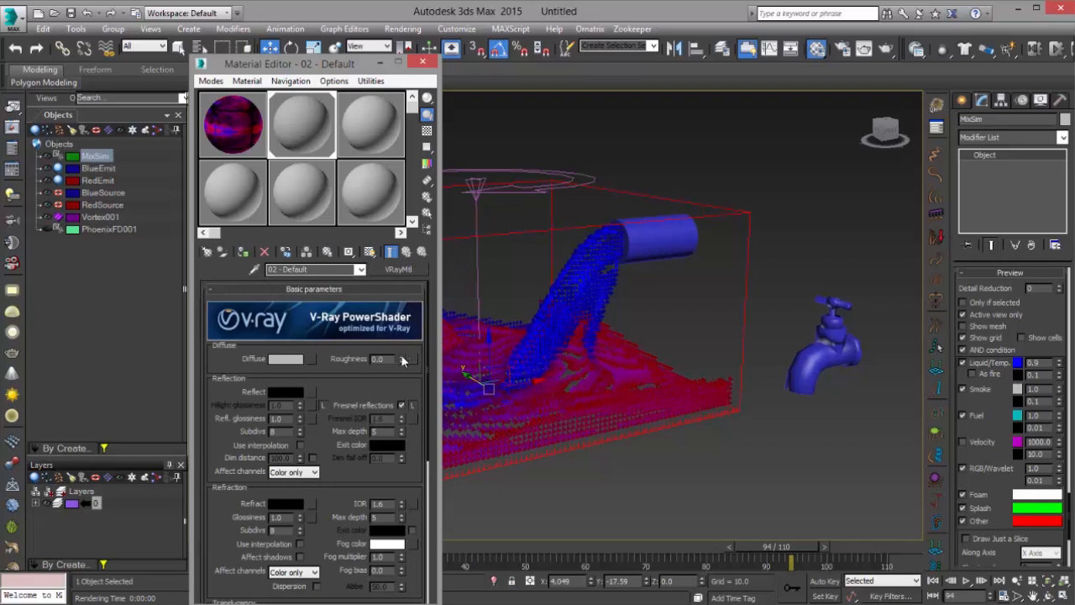
right_click(314, 361)
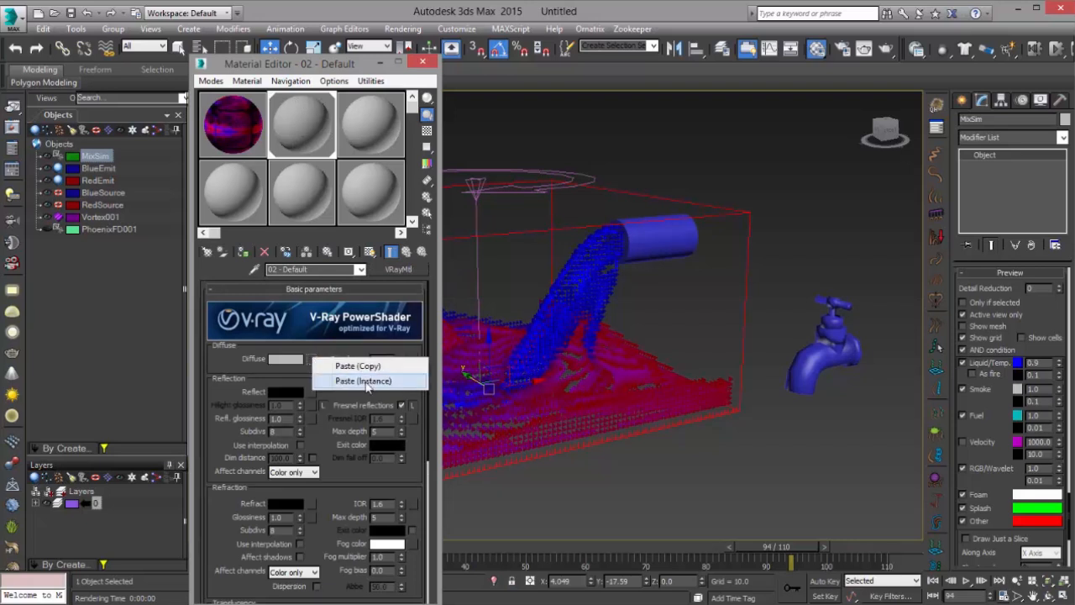
left_click(363, 380)
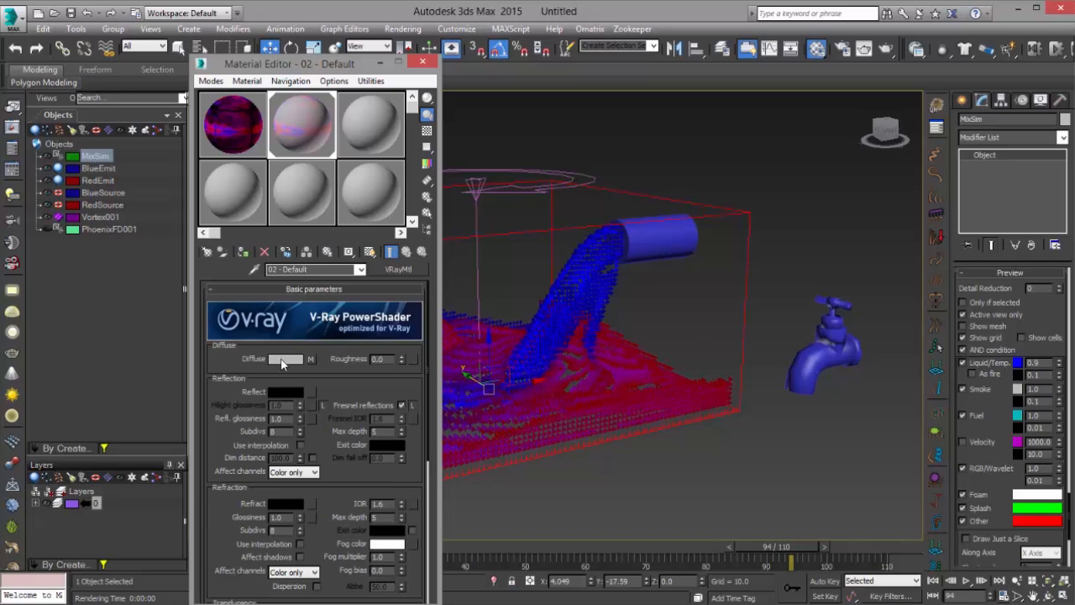
Render frame 94 with V-Ray and place the frame buffer beside the material settings.
left_click(889, 48)
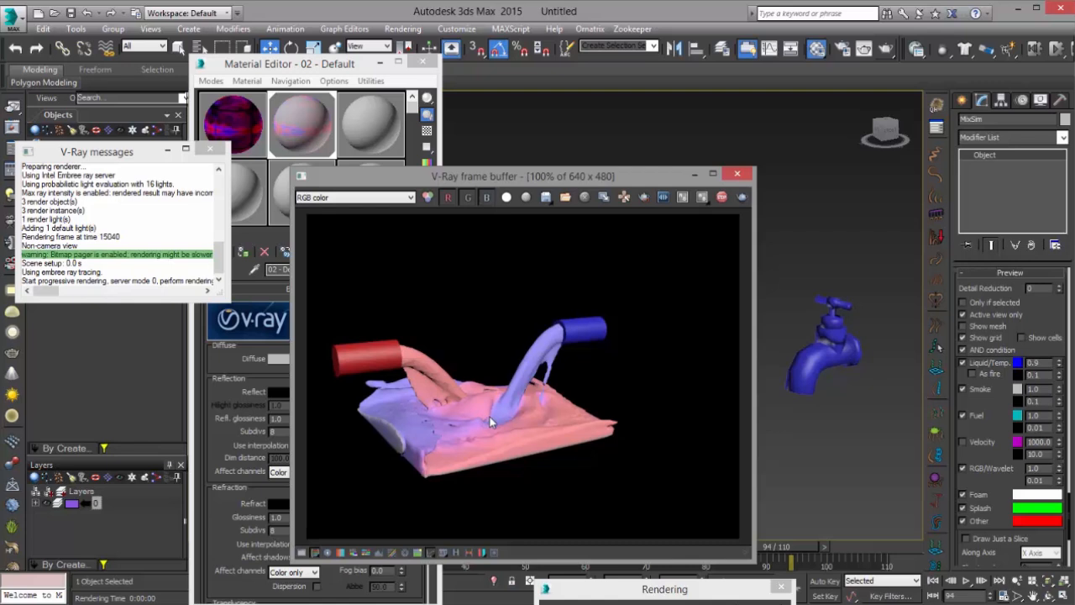
left_click(168, 150)
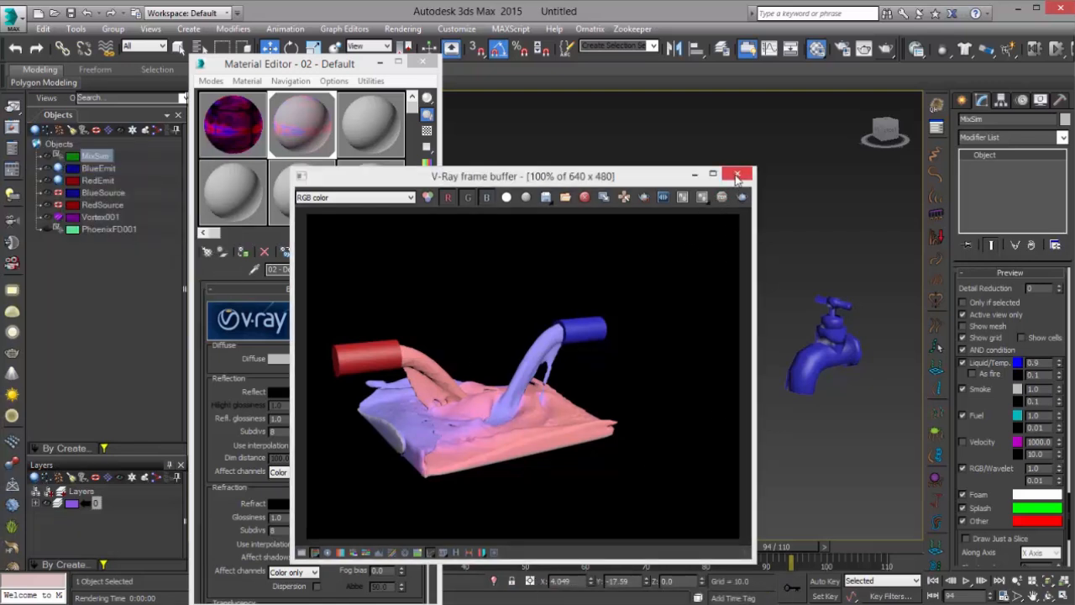
left_click_drag(604, 177, 766, 101)
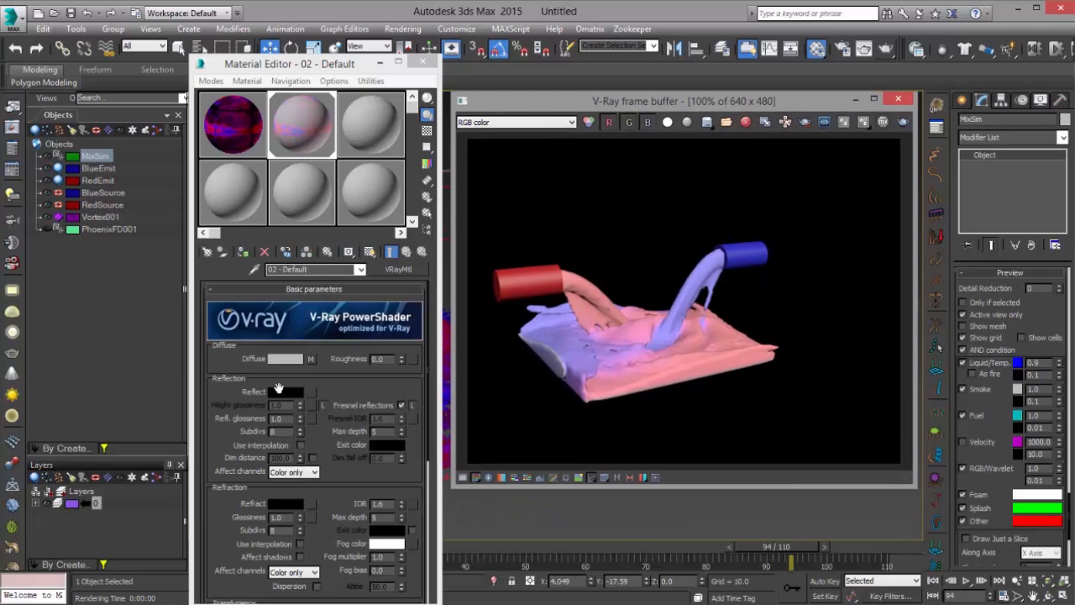
Set the VRayMtl's diffuse color to black and render frame 94 again.
left_click(285, 359)
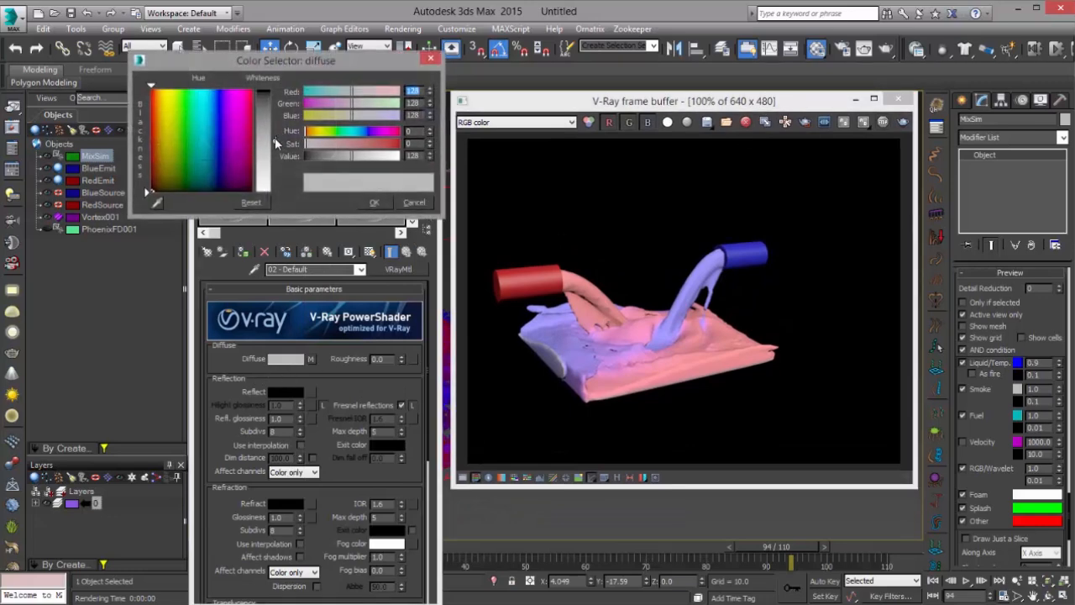
left_click_drag(276, 143, 275, 193)
left_click(373, 203)
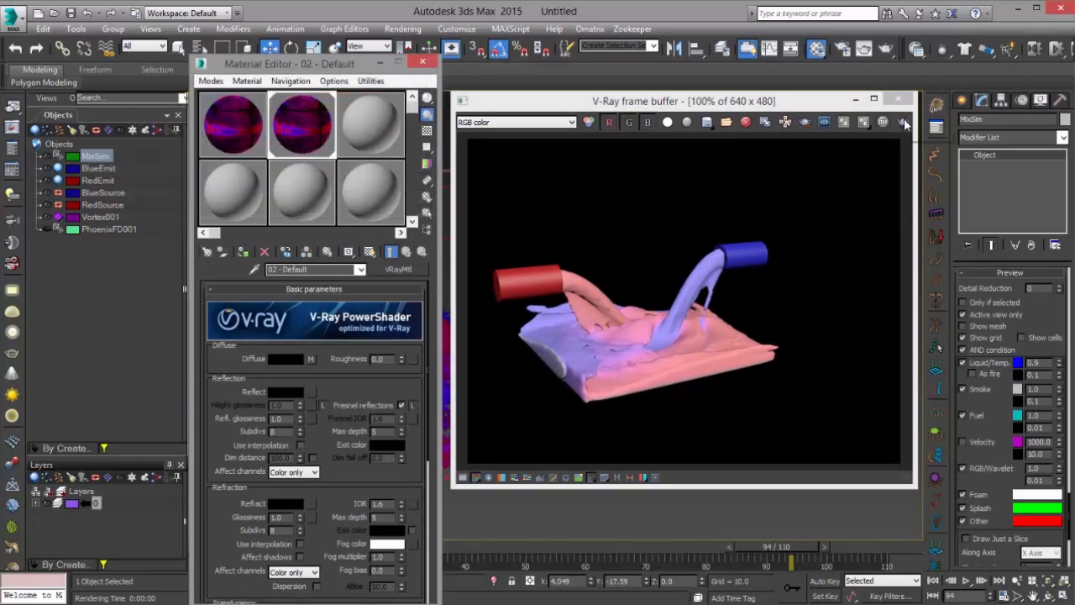
left_click(905, 123)
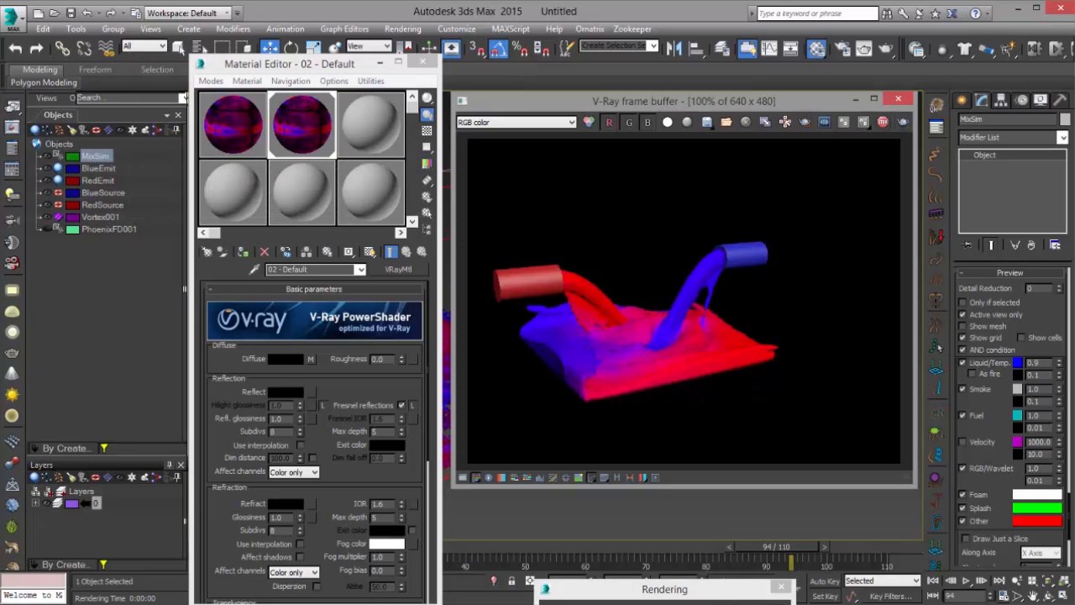
left_click(884, 126)
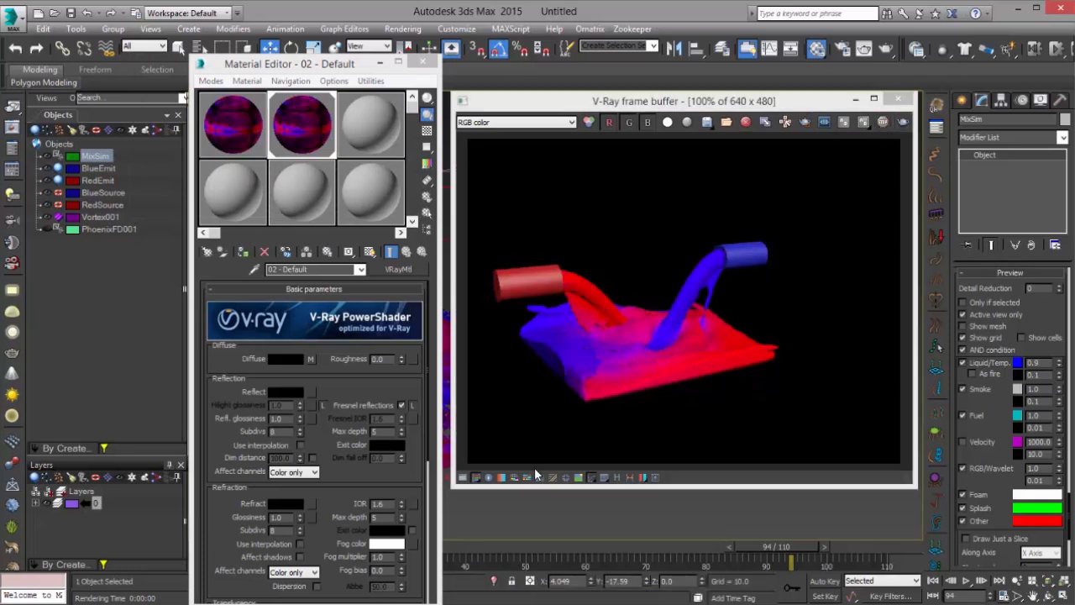
Set the VRayMtl's reflection color to a near-black gray with value 2.
left_click(286, 393)
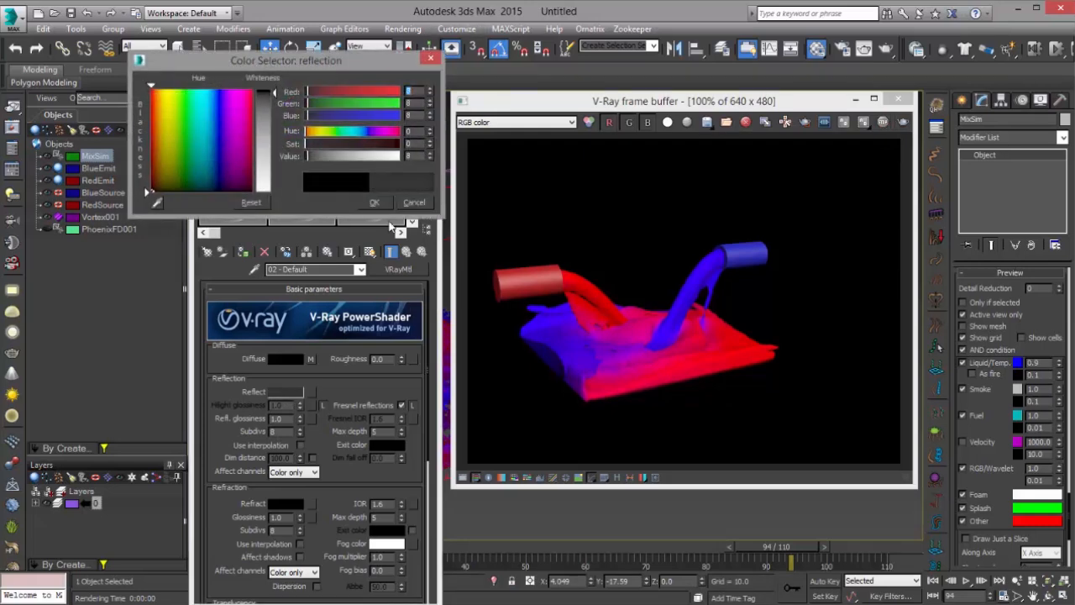
left_click_drag(276, 94, 276, 90)
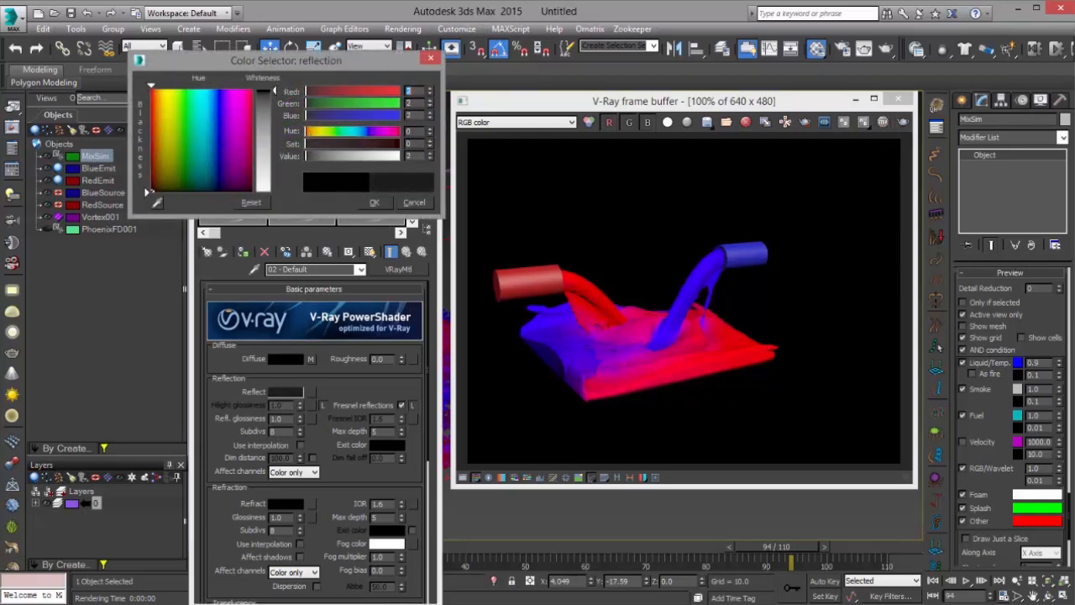
left_click(375, 202)
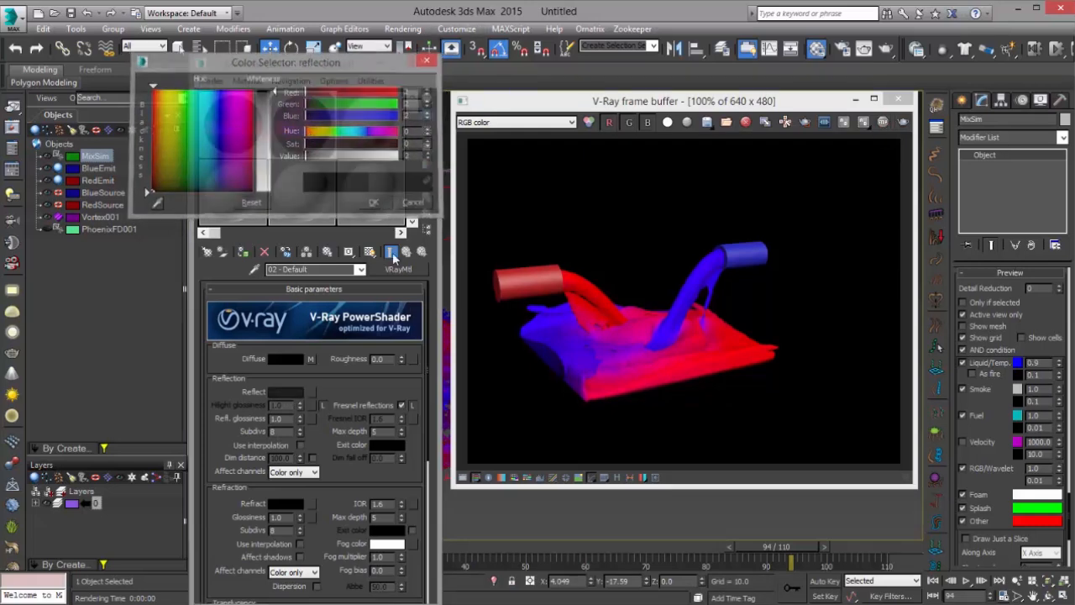
Set the VRayMtl's refraction color to a light gray with value 226 and render frame 94 again.
left_click(286, 504)
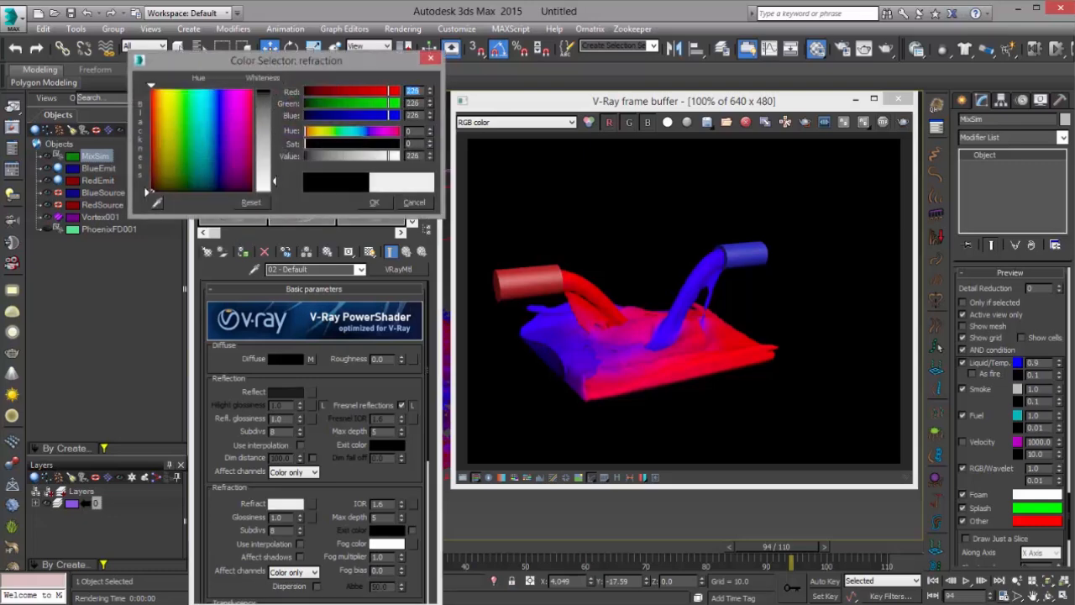
left_click(374, 202)
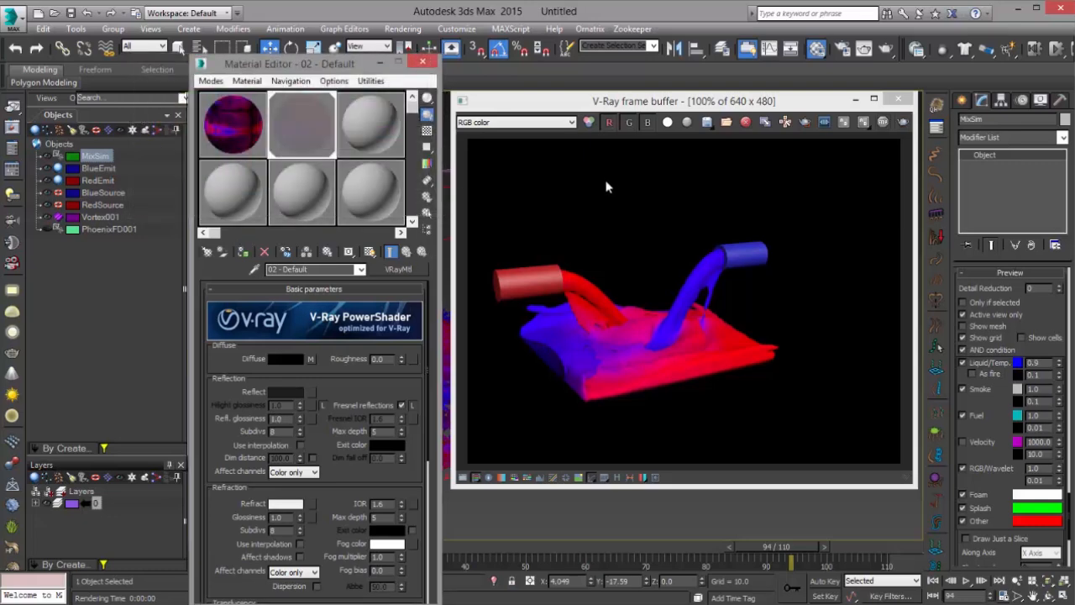
left_click(905, 124)
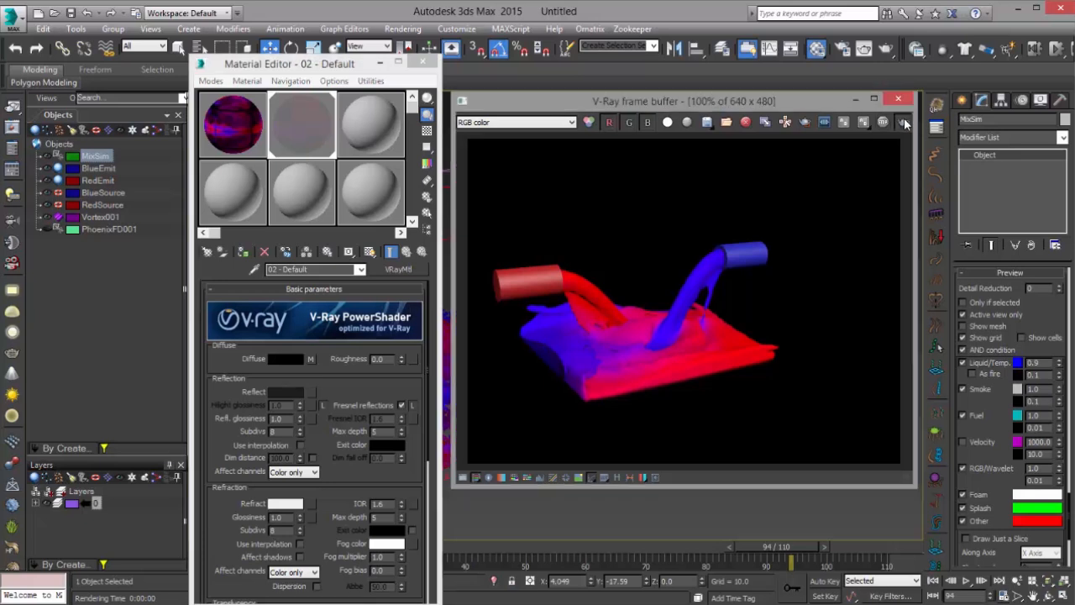
left_click(905, 123)
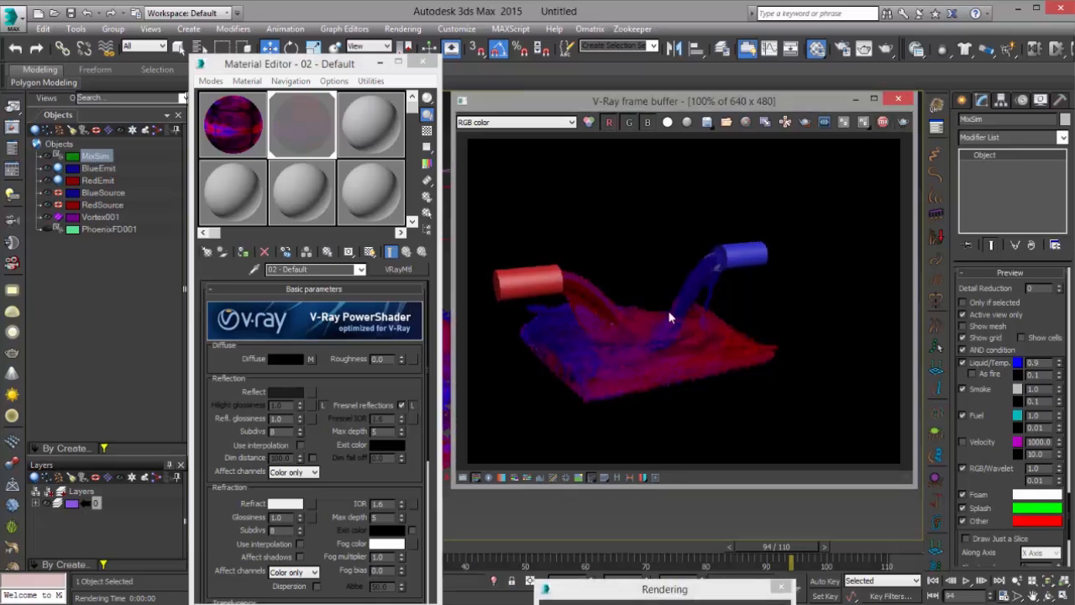
Inspect the rendered red and blue liquid up close and close the V-Ray frame buffer.
scroll(684, 353, "up", 1)
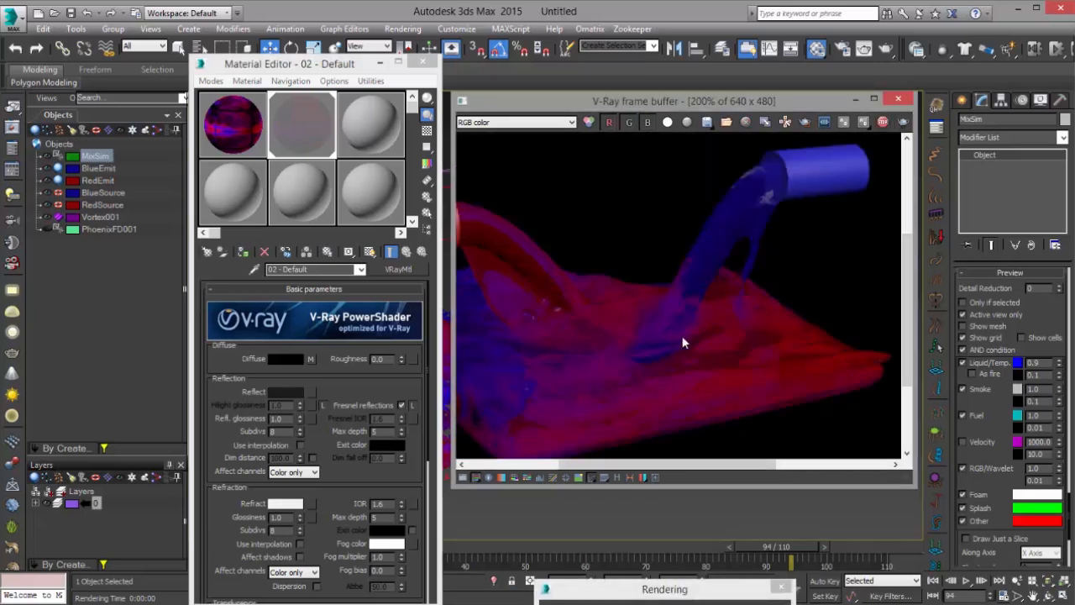
scroll(655, 332, "down", 1)
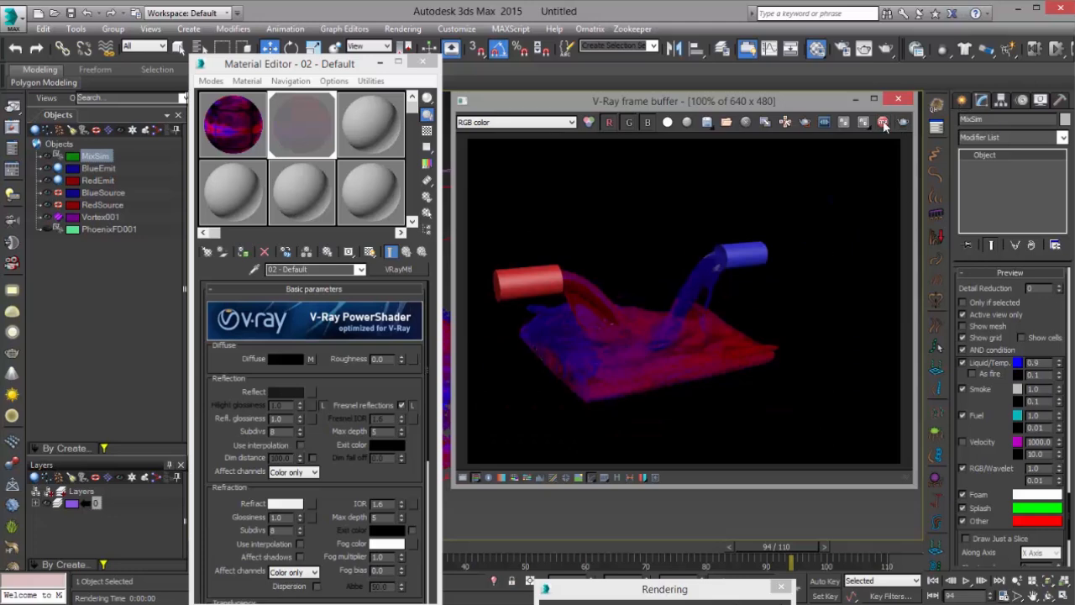
left_click(898, 98)
left_click(754, 178)
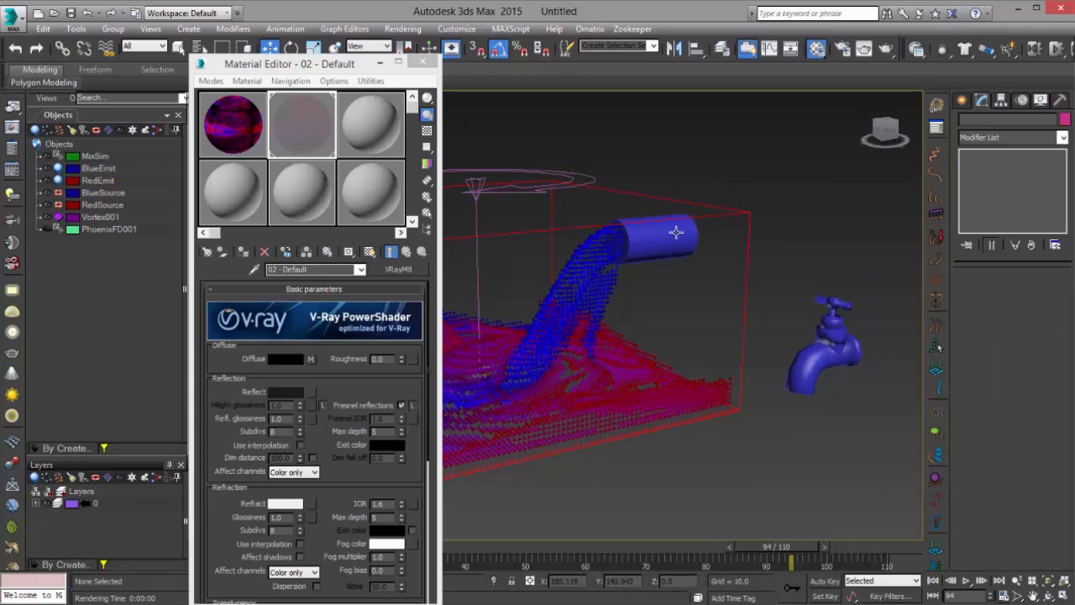
middle_click_drag(674, 233, 710, 228)
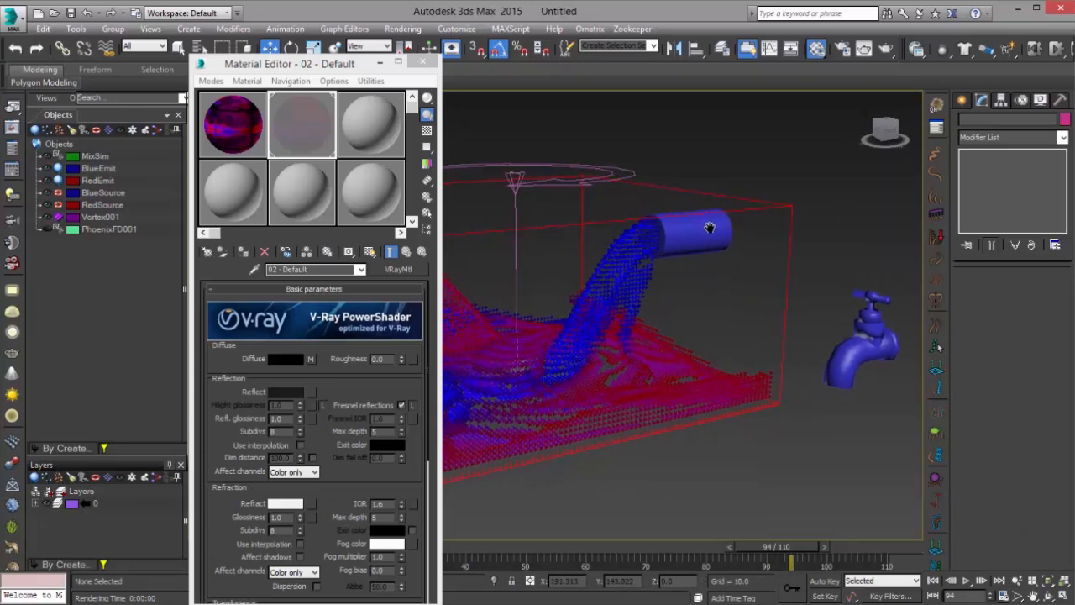
Create a targeted VRayPhysicalCamera, placing it in front of the simulation box.
left_click(963, 101)
left_click(999, 121)
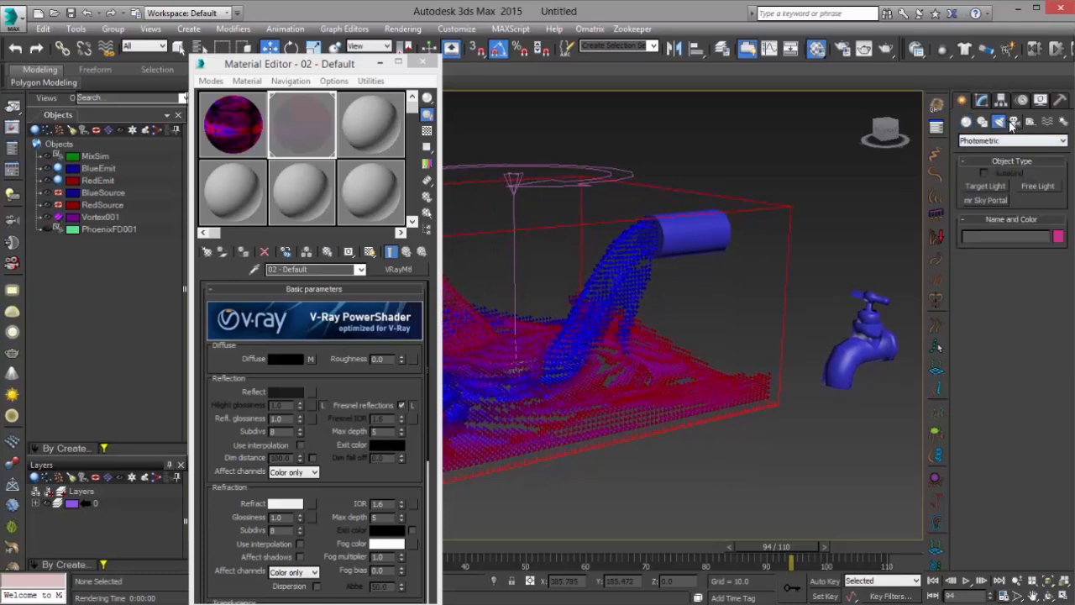
left_click(1015, 120)
left_click(1006, 143)
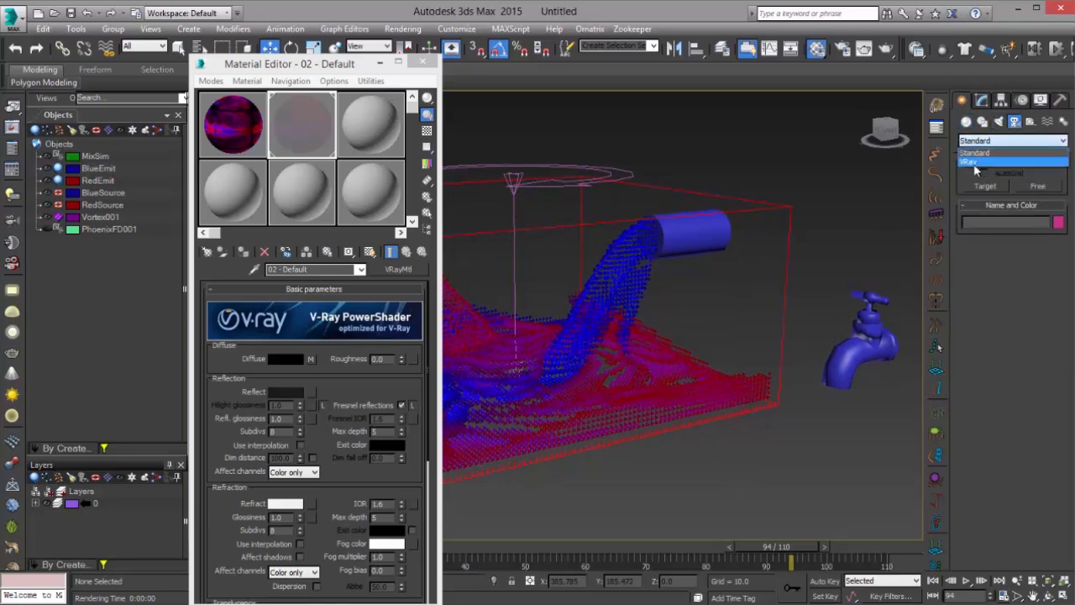
left_click(981, 160)
left_click(1038, 186)
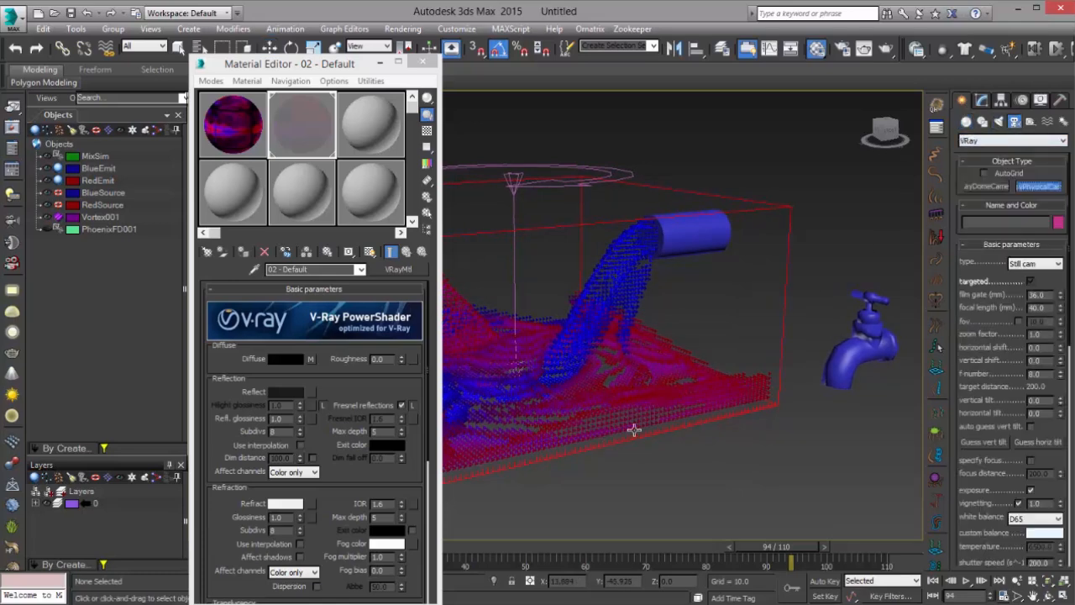
left_click_drag(671, 489, 743, 395)
right_click(766, 382)
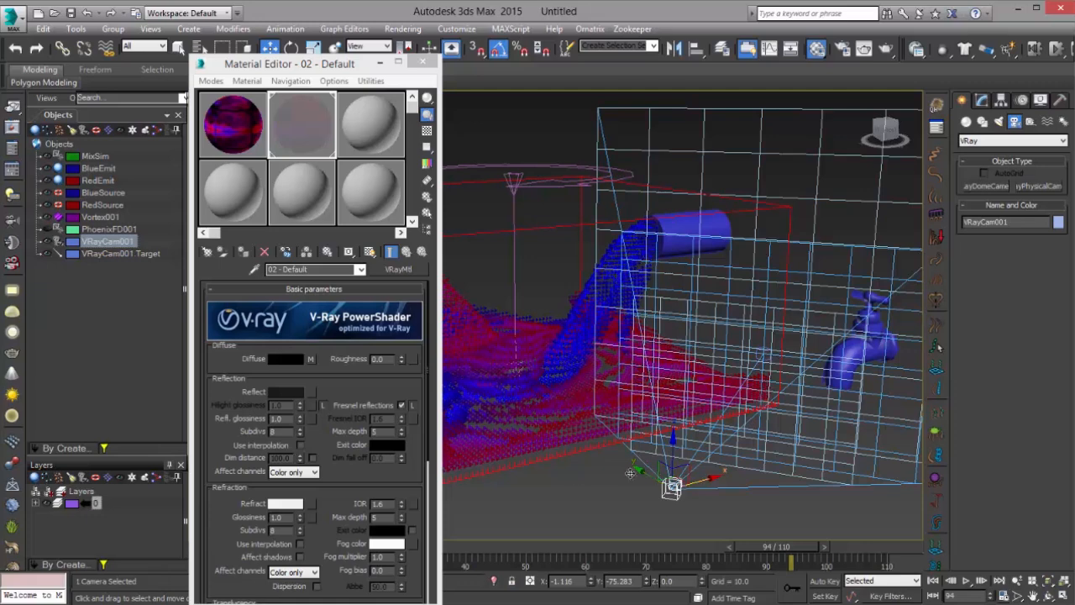
Match the new VRayPhysicalCamera to the current perspective view and deselect it.
key("c")
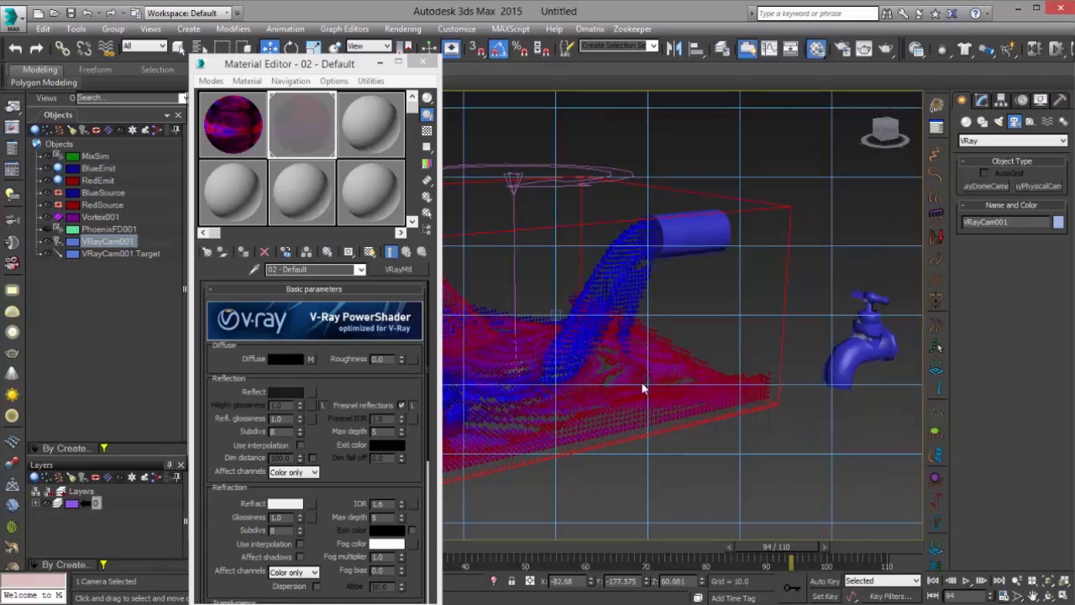
left_click(618, 222)
key("g")
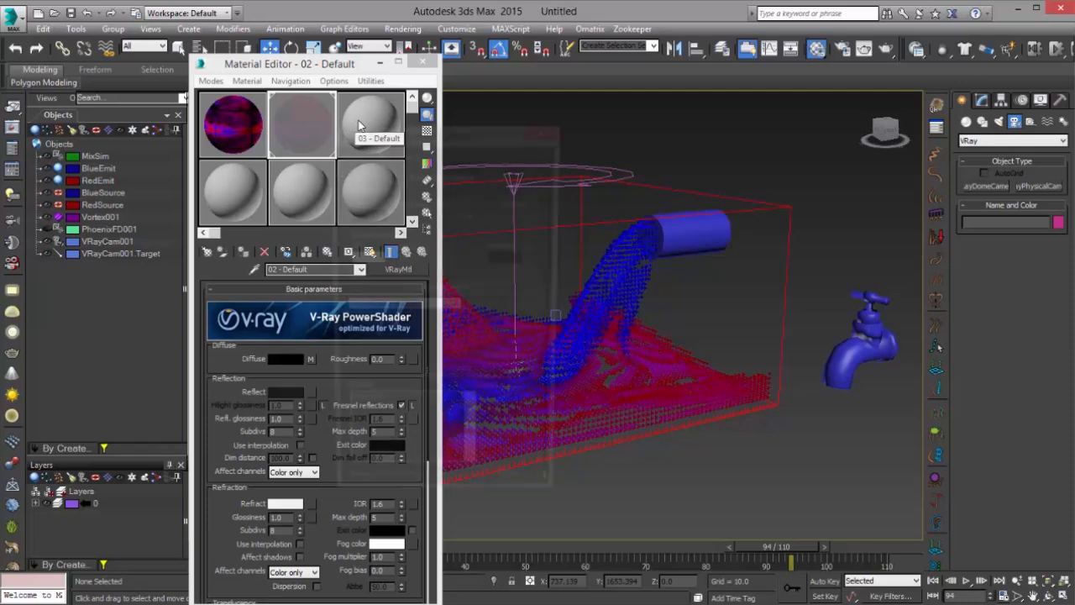
Assign a VRaySky map as the scene's environment map.
key("8")
left_click_drag(439, 142, 566, 136)
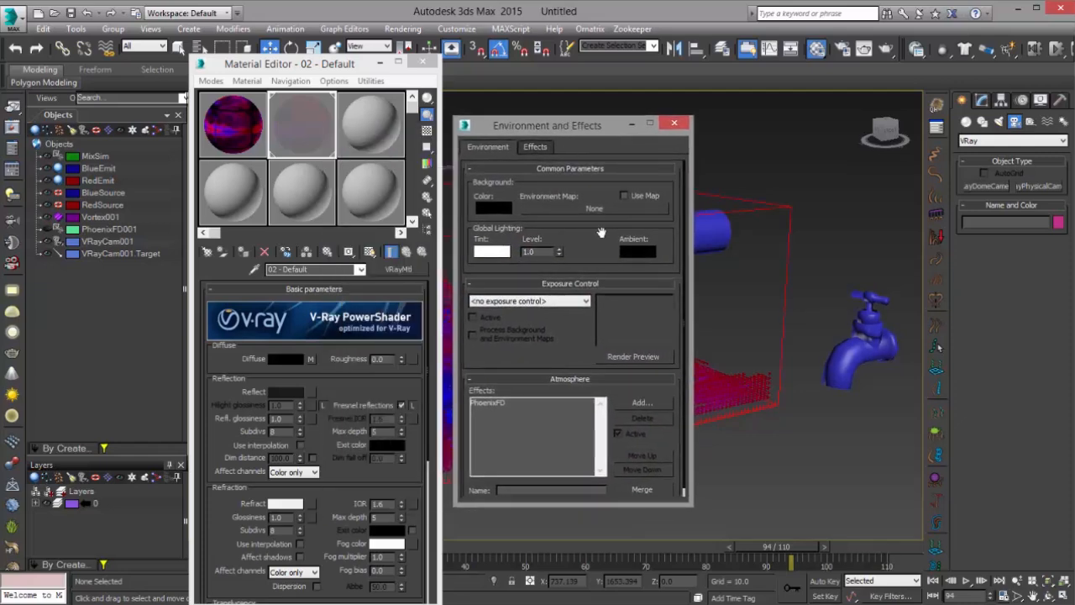
left_click(593, 214)
scroll(499, 429, "down", 5)
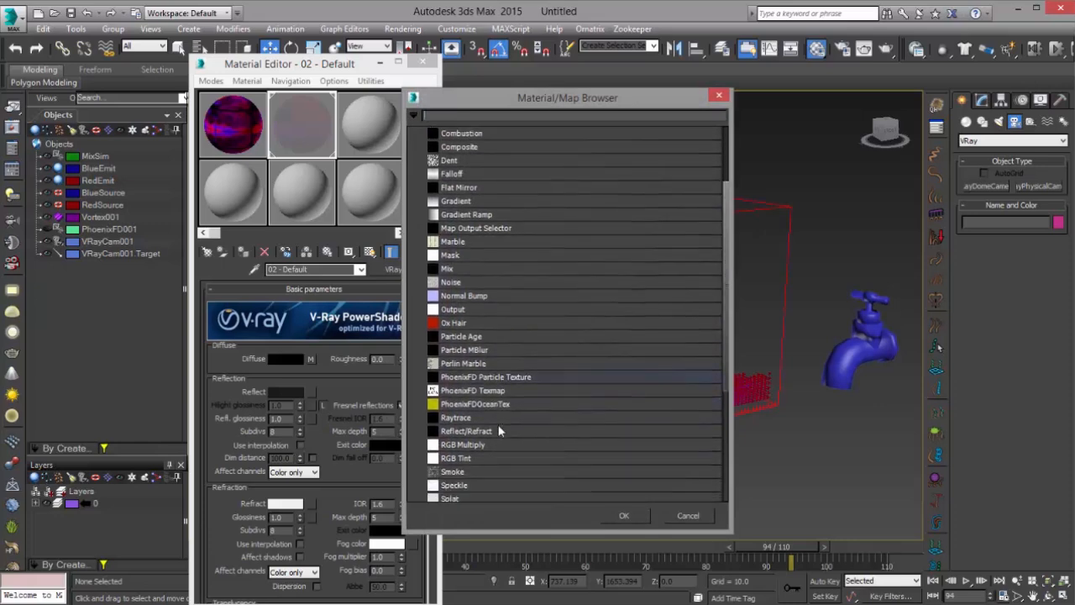
scroll(500, 428, "down", 4)
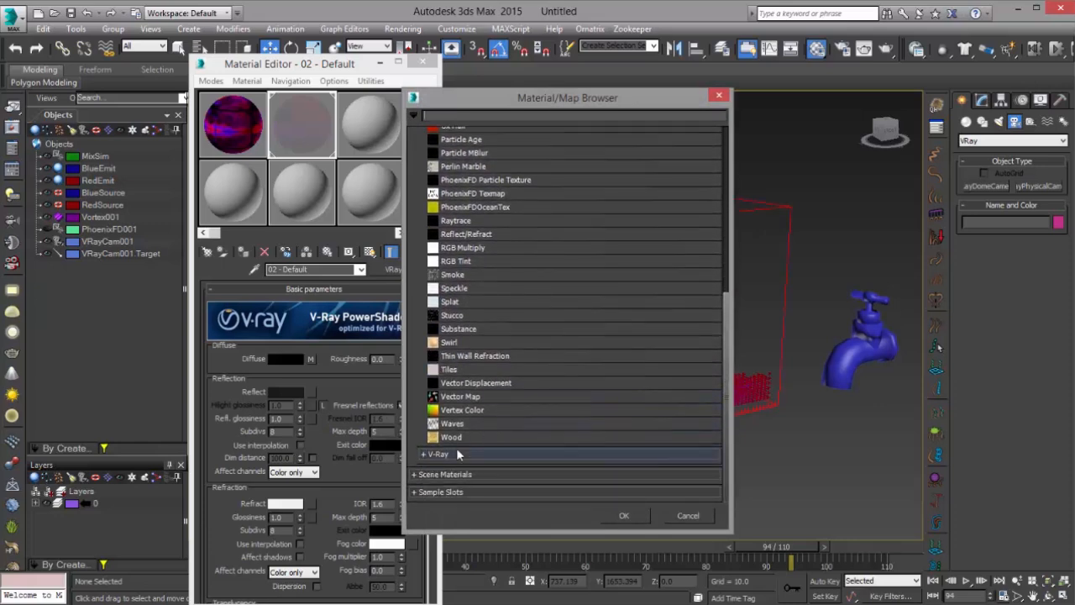
left_click(437, 453)
scroll(466, 446, "down", 8)
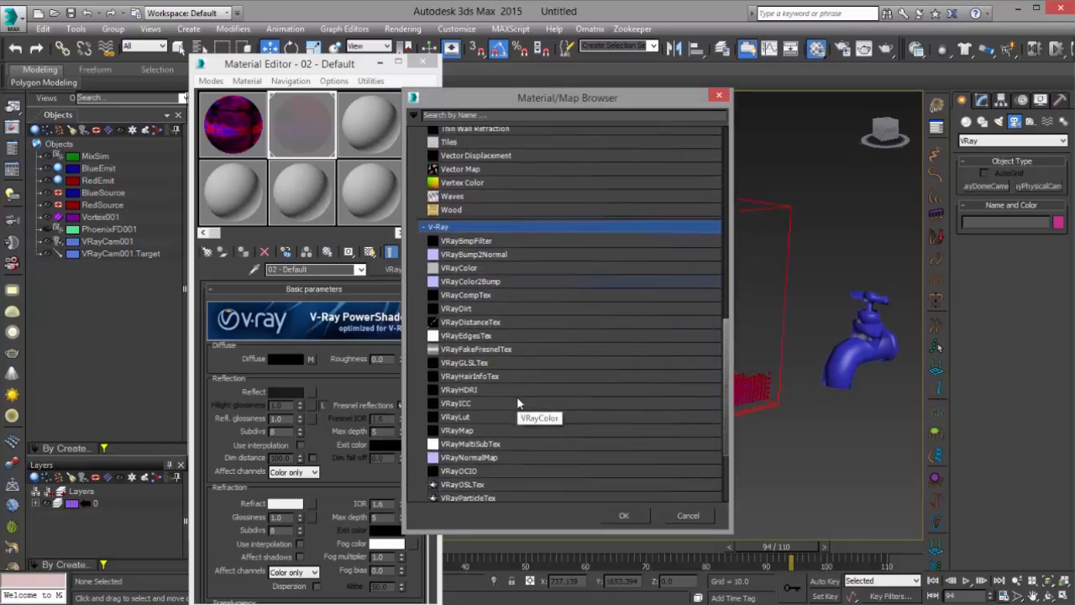
double_click(457, 441)
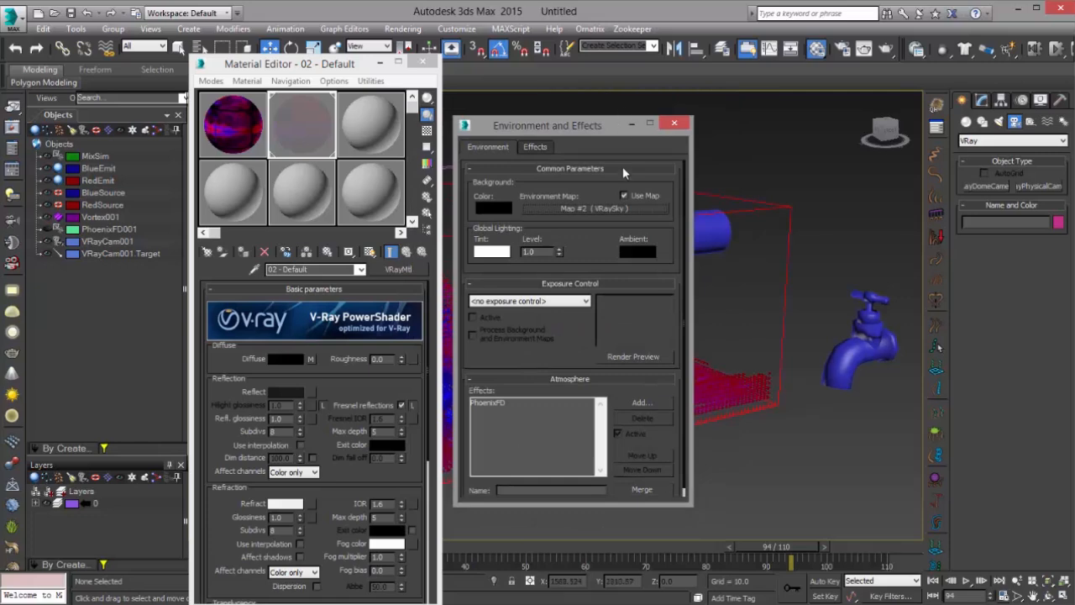
Instance the VRaySky environment map into the third Material Editor slot and close the environment settings.
left_click_drag(607, 216, 360, 126)
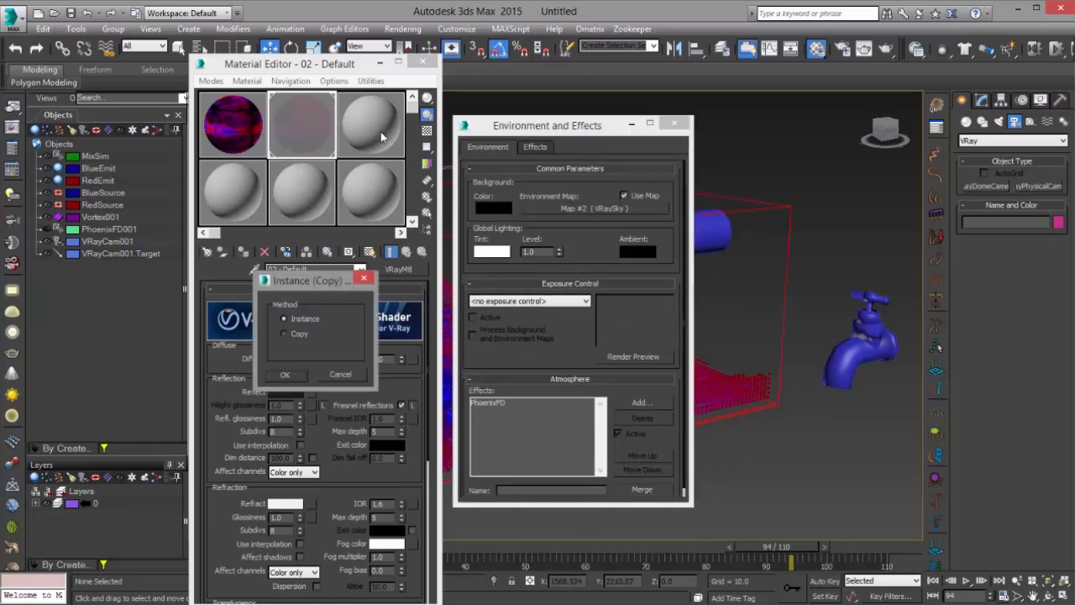
left_click(287, 373)
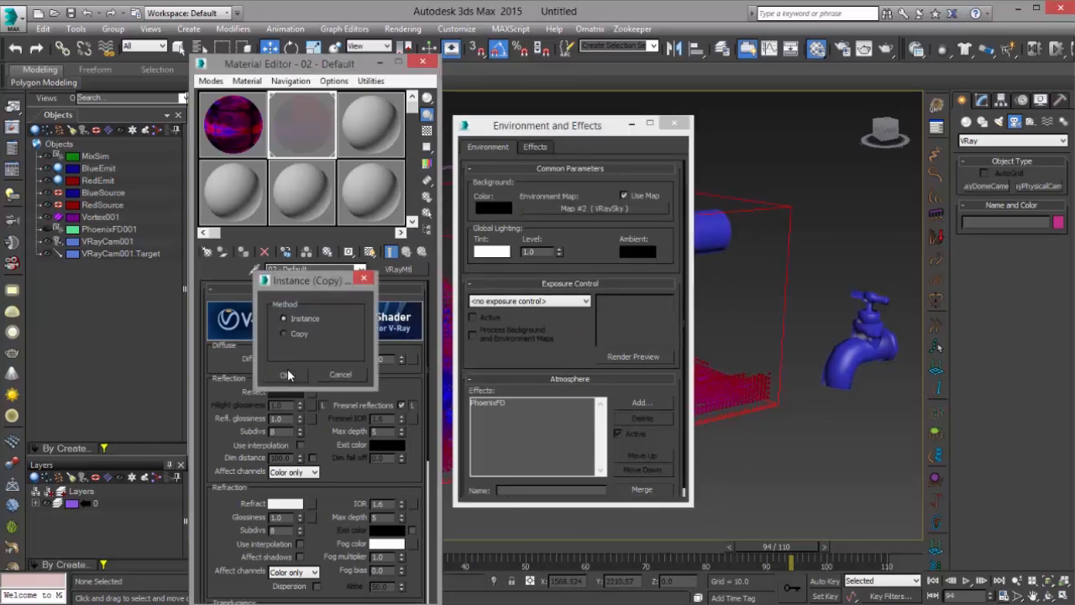
left_click(674, 122)
right_click(673, 206)
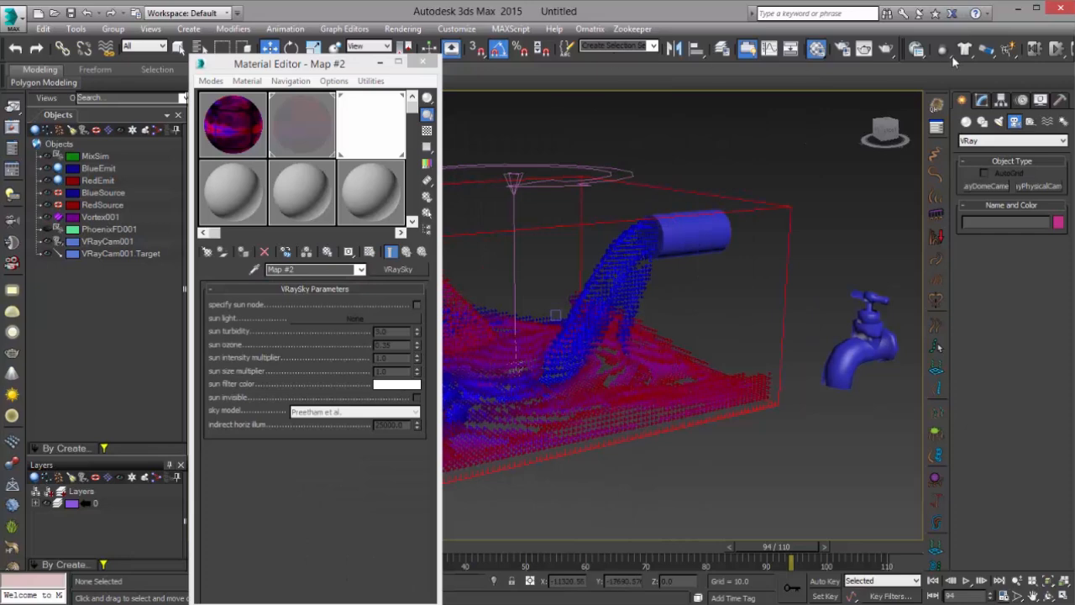
Render frame 94 from the perspective view with the sky, and close the frame buffer and Material Editor.
left_click(873, 51)
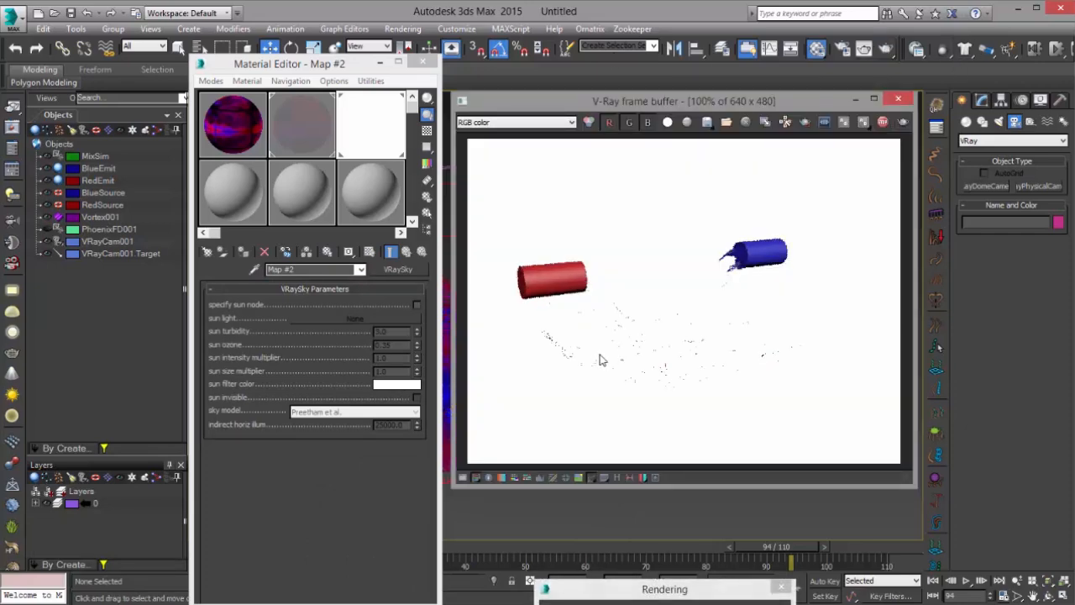
left_click(897, 98)
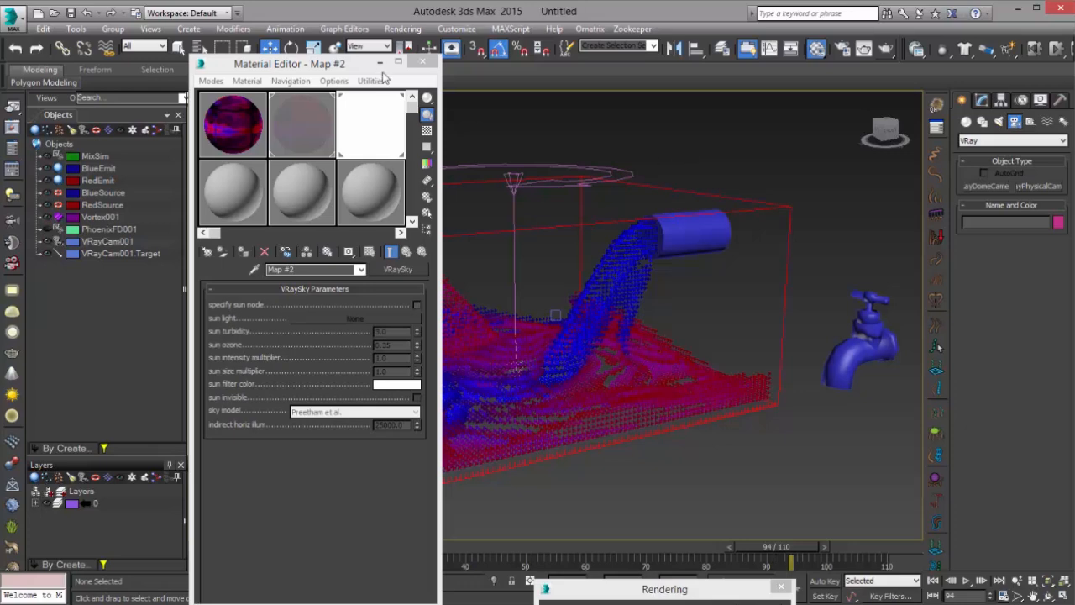
left_click(424, 65)
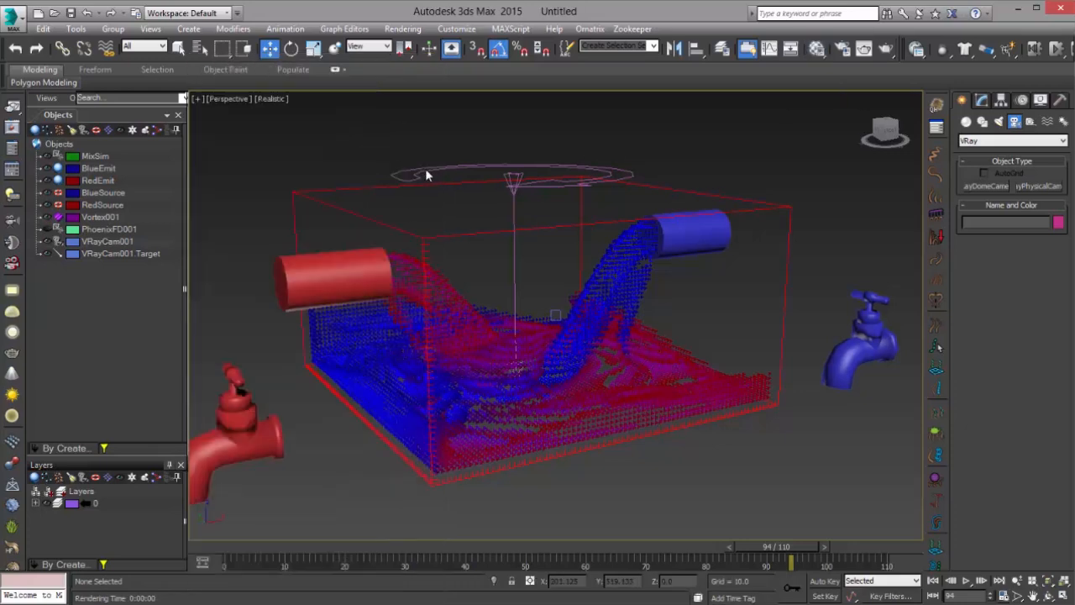
Switch the viewport to VRayCam001, render frame 94 through it and inspect the liquid up close.
key("c")
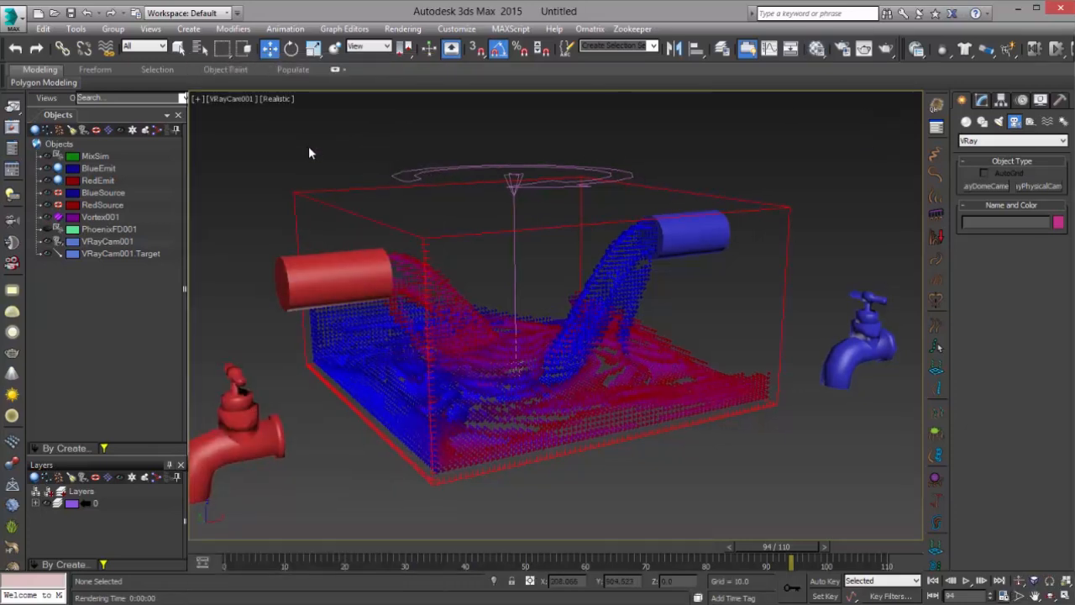
left_click(886, 50)
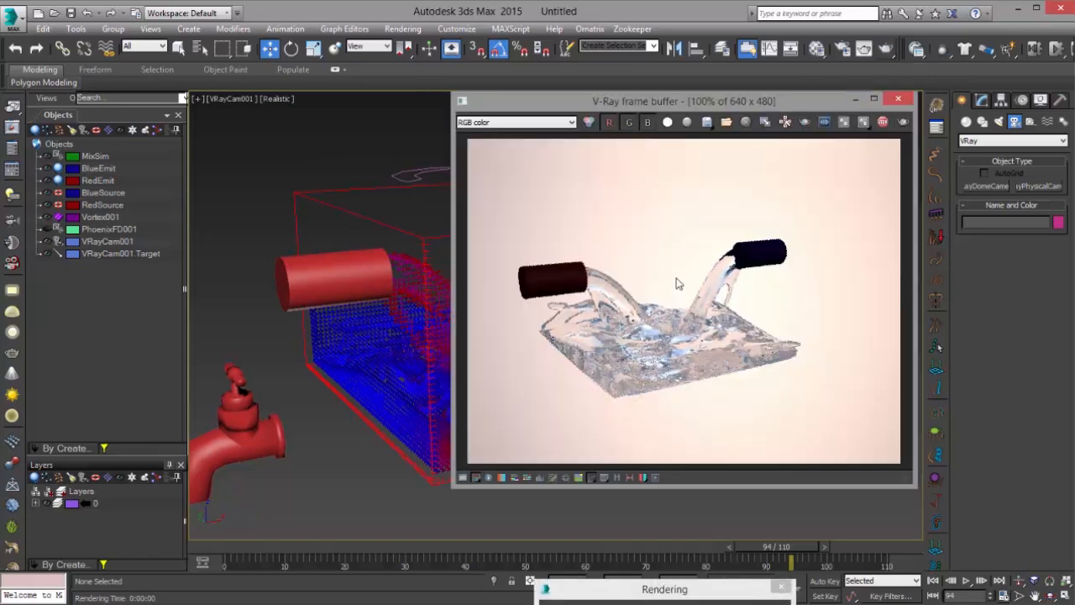
scroll(675, 344, "up", 1)
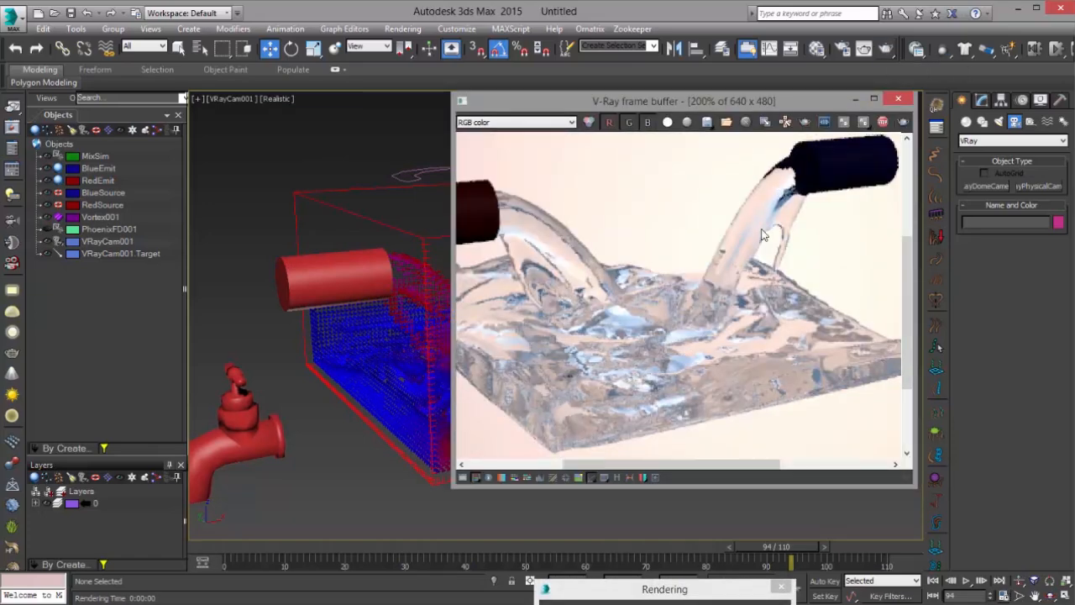
scroll(640, 326, "down", 1)
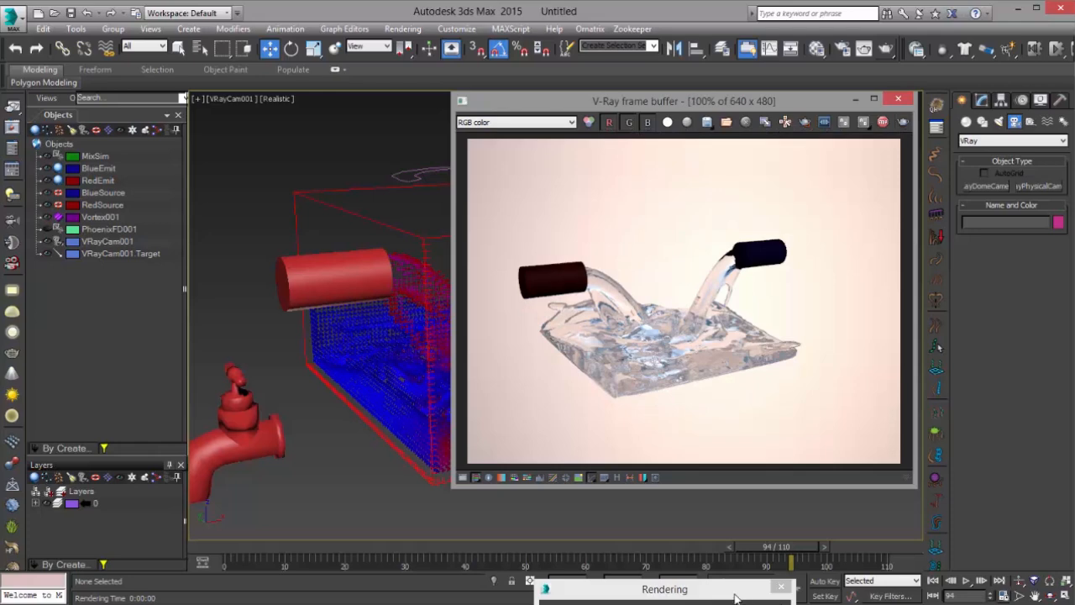
left_click_drag(735, 598, 160, 157)
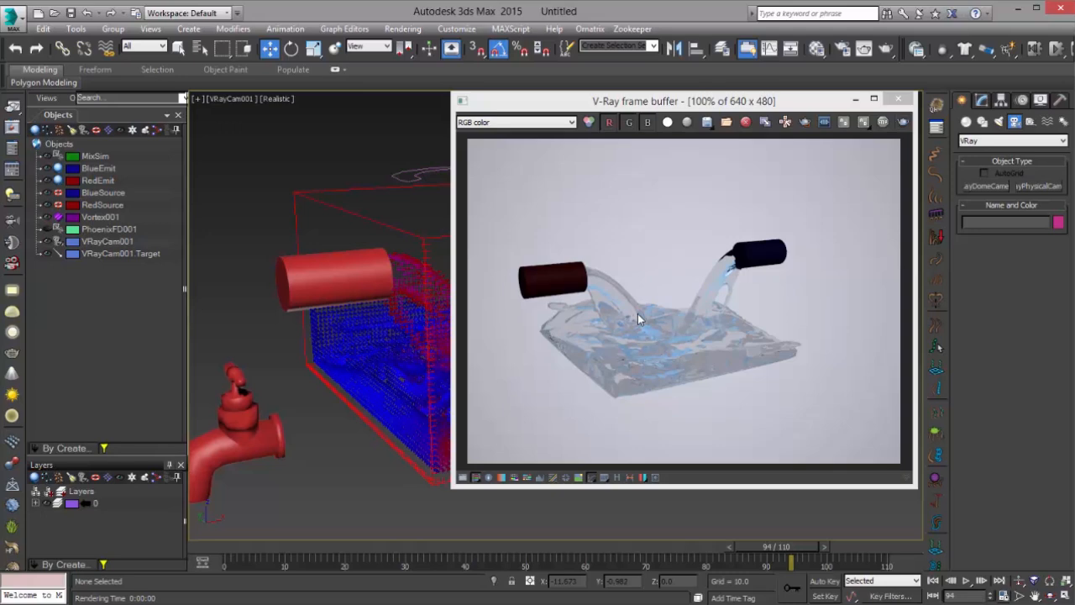
Swap the liquid VRayMtl's diffuse map into the fog color slot and test-render frame 94.
key("m")
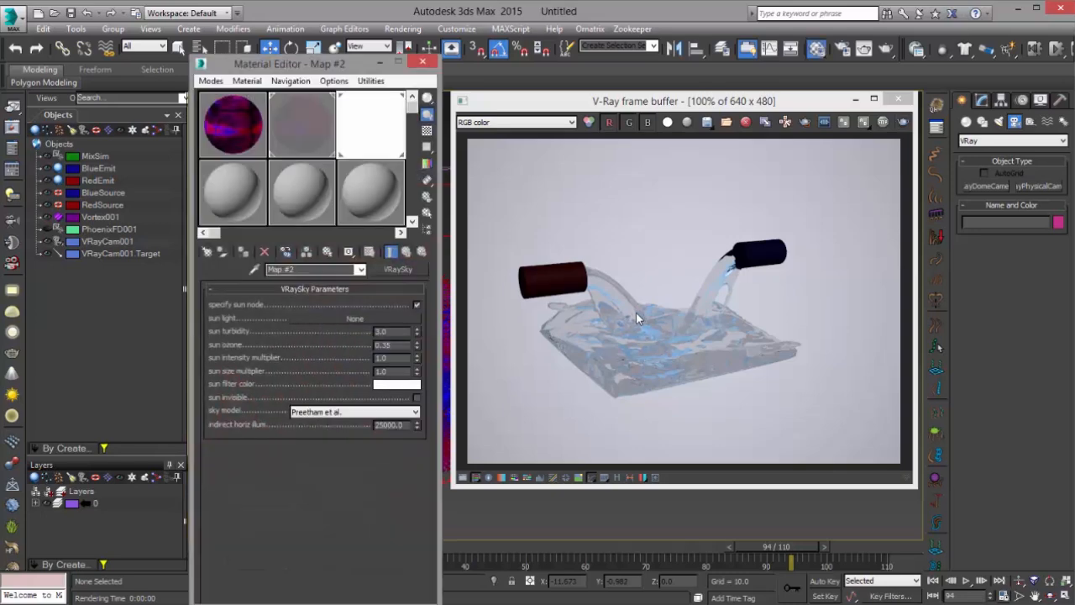
left_click(293, 121)
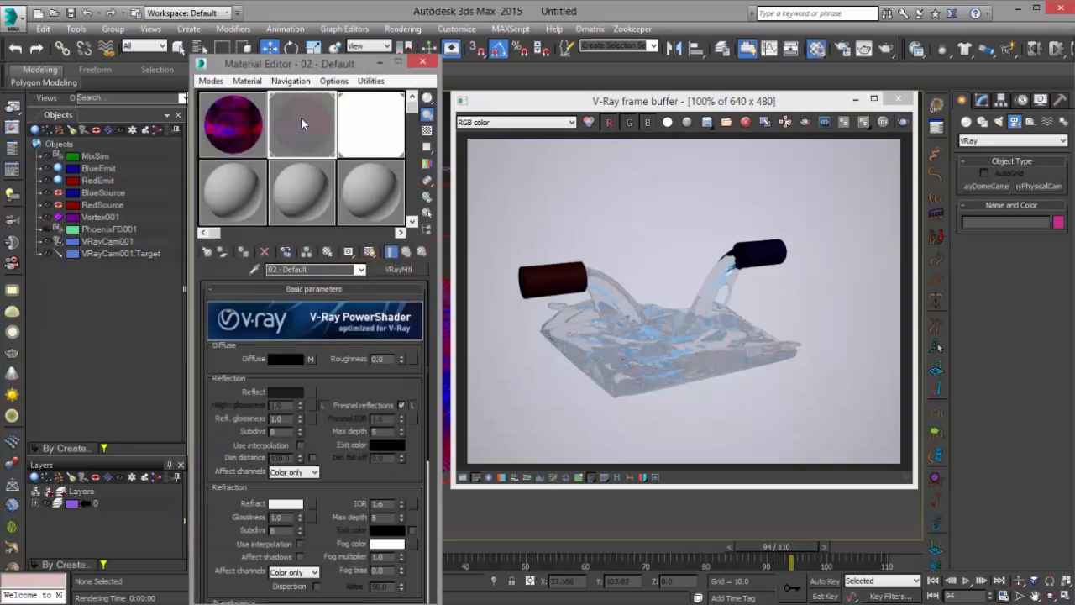
scroll(334, 378, "down", 4)
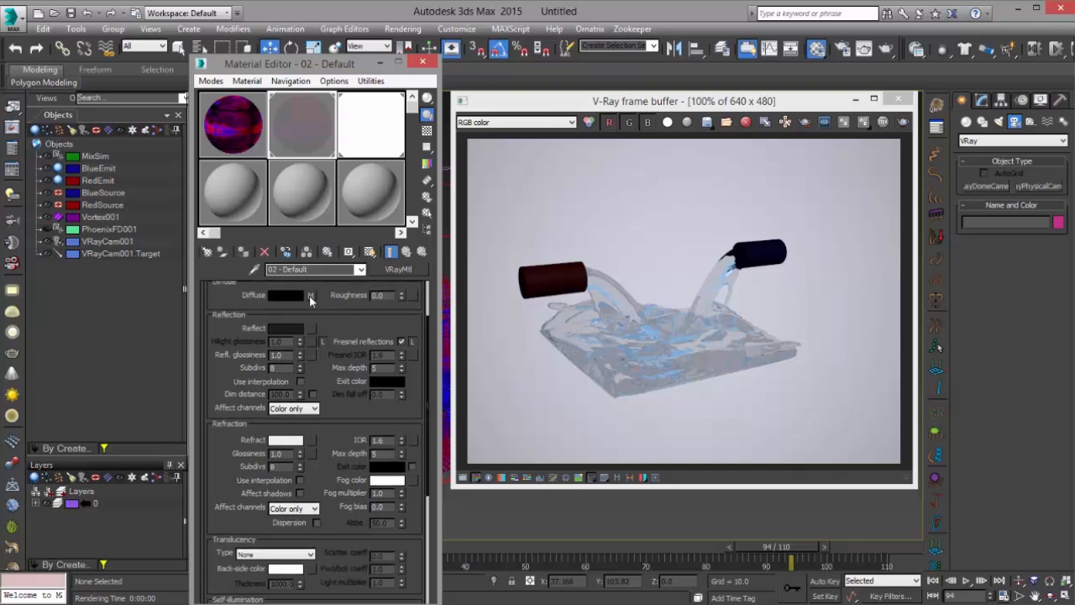
left_click_drag(320, 302, 411, 479)
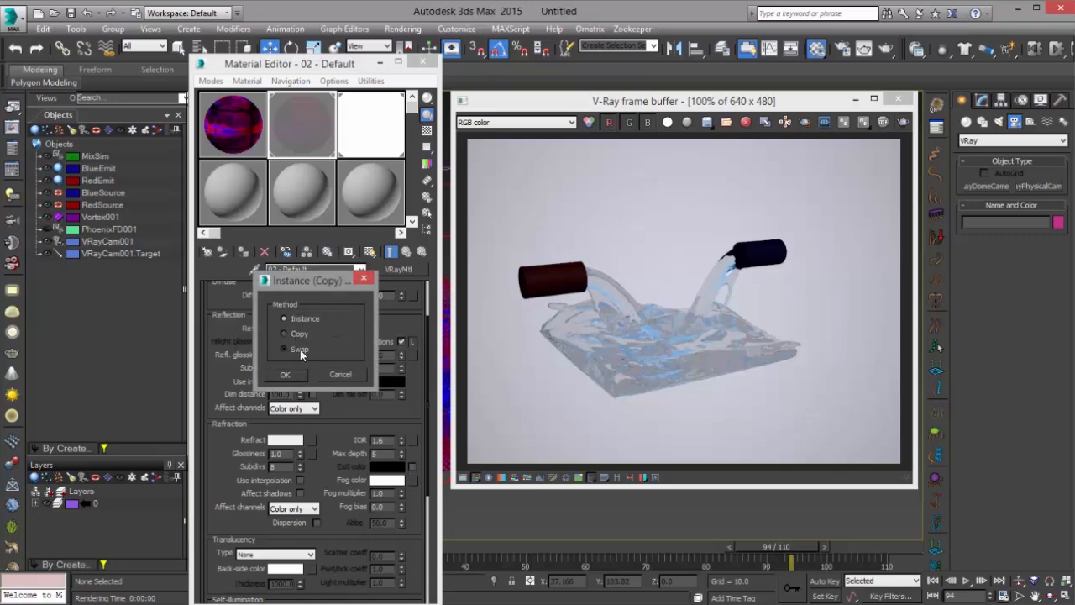
left_click(292, 374)
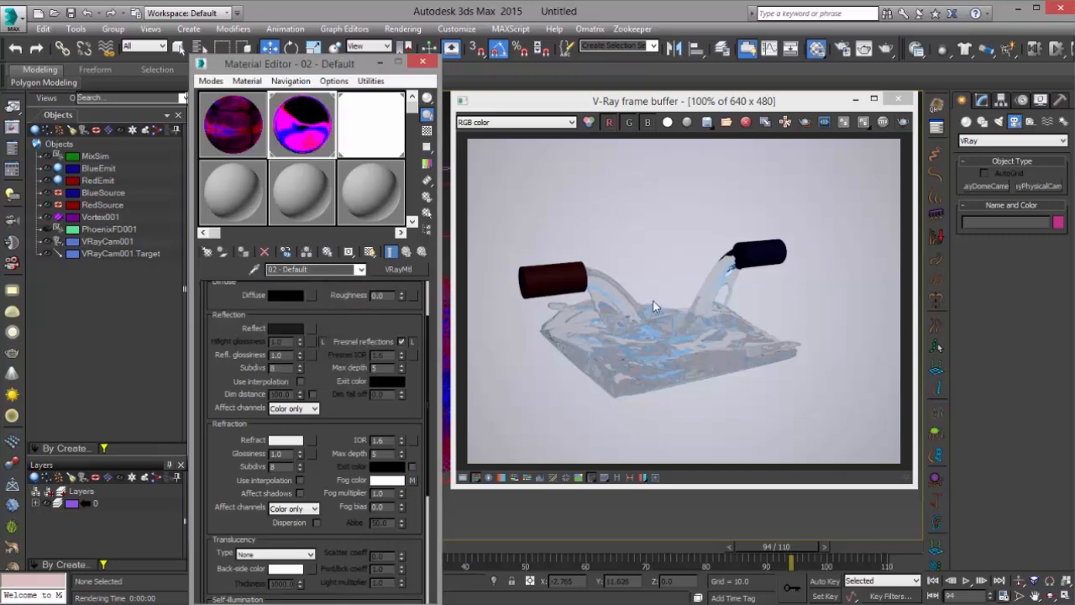
left_click(903, 122)
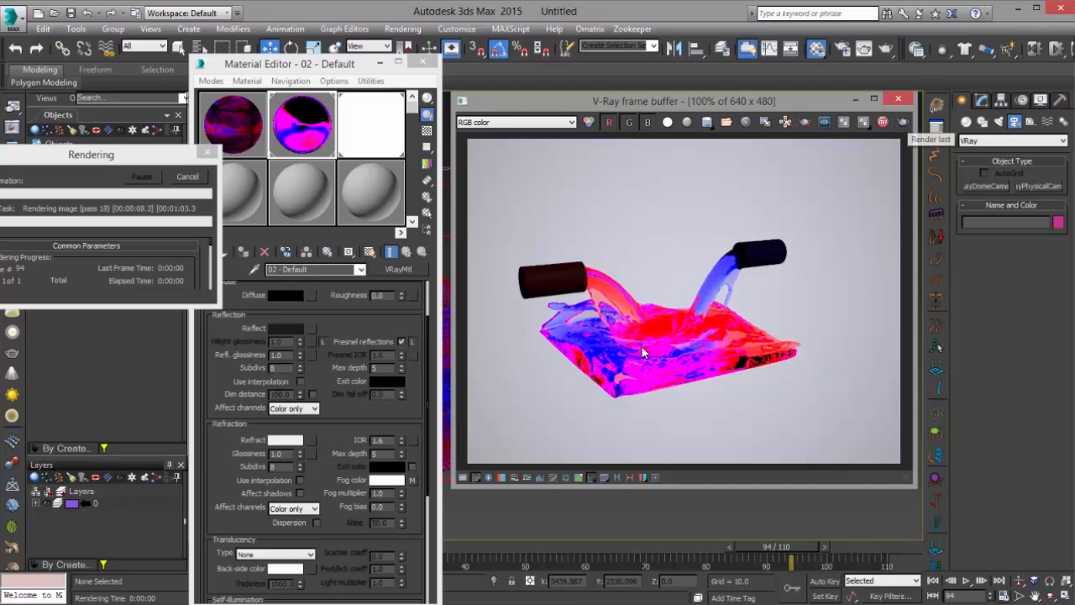
left_click(189, 178)
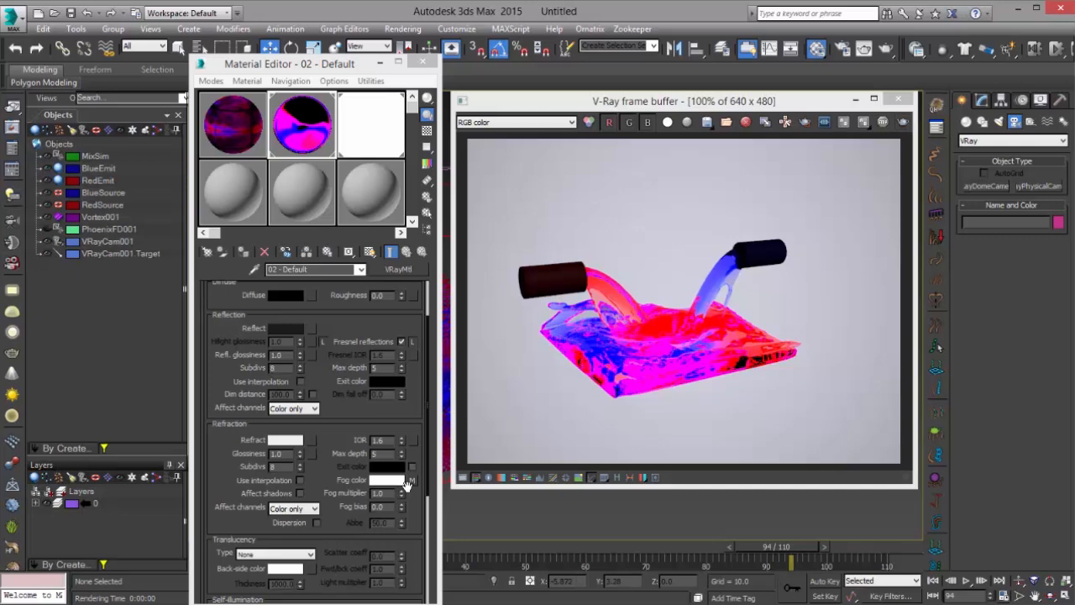
Set the liquid VRayMtl's fog multiplier to 0.3.
left_click(377, 493)
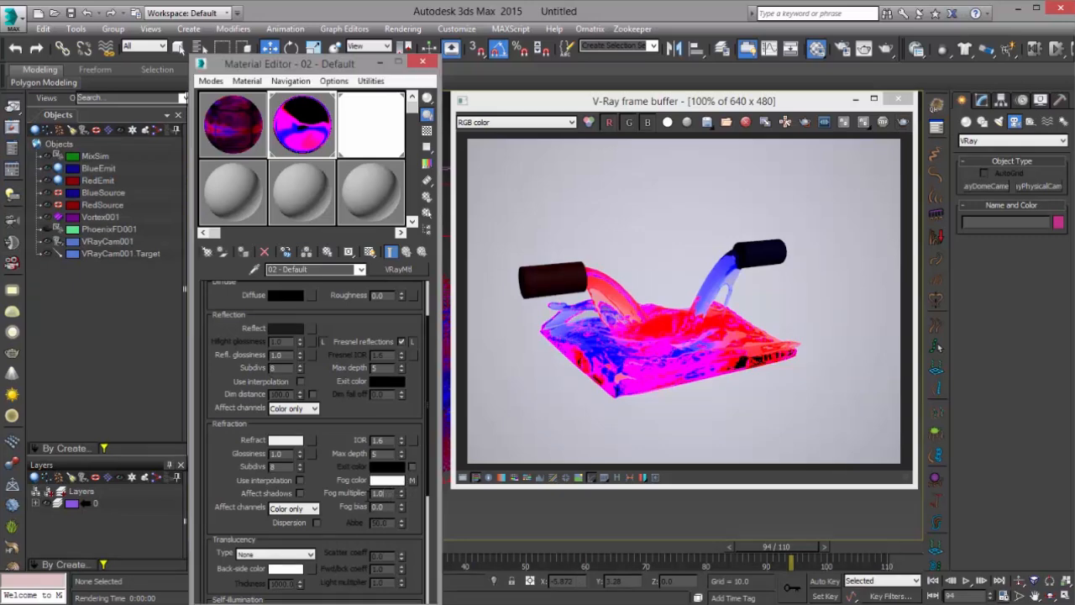
type("0.3")
key("Return")
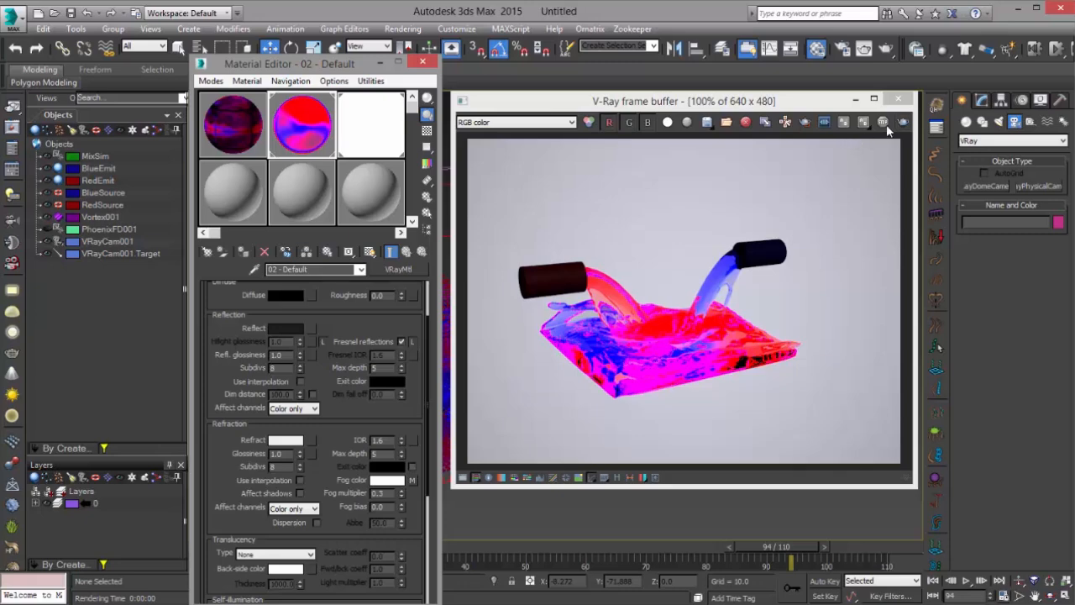
Test-render frame 94 through VRayCam001 and inspect the liquid's fog coloring up close.
left_click(884, 123)
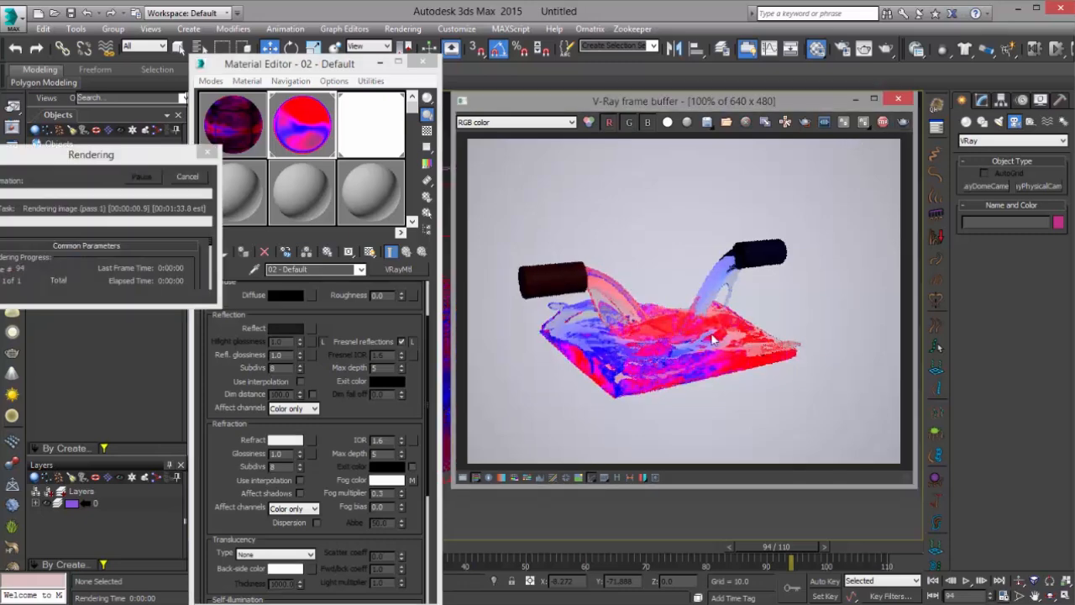
scroll(701, 336, "up", 2)
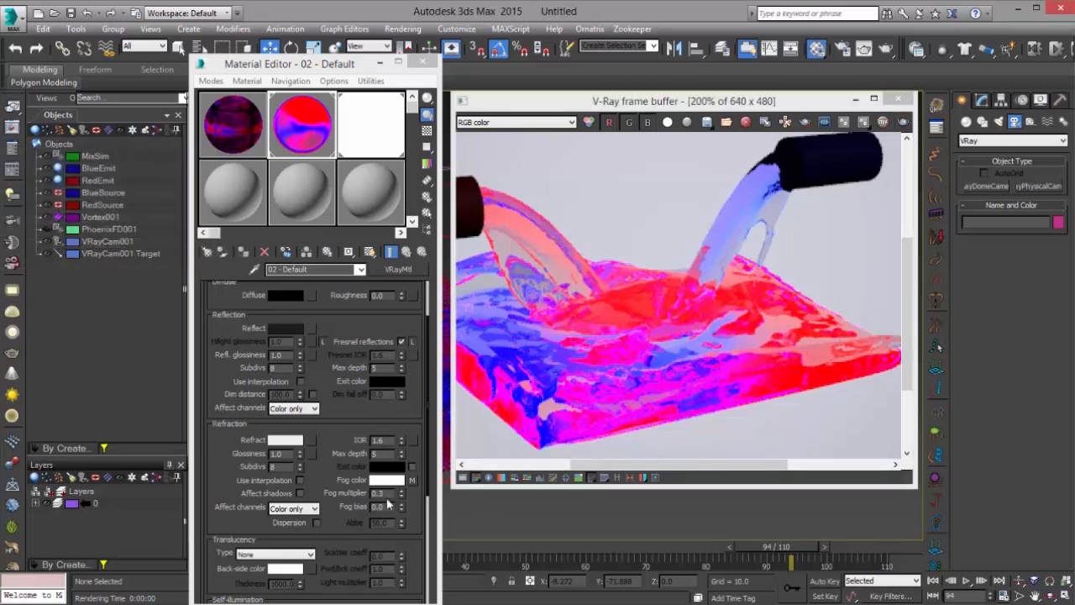
Set the liquid VRayMtl's fog multiplier to 0.1 and test-render frame 94, stopping the render early.
left_click_drag(386, 494, 381, 494)
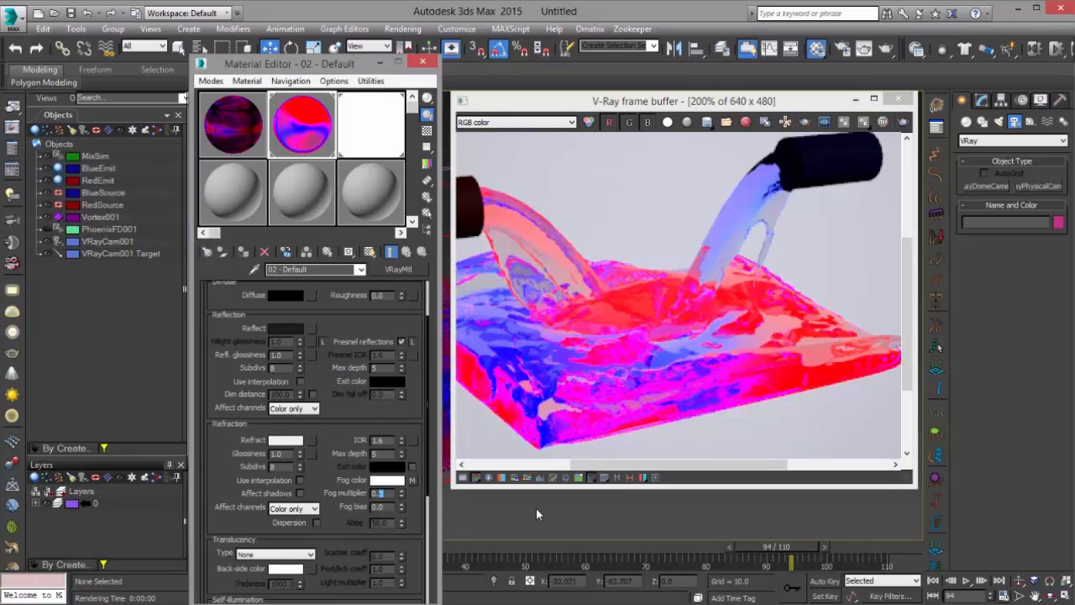
type("1")
key("Return")
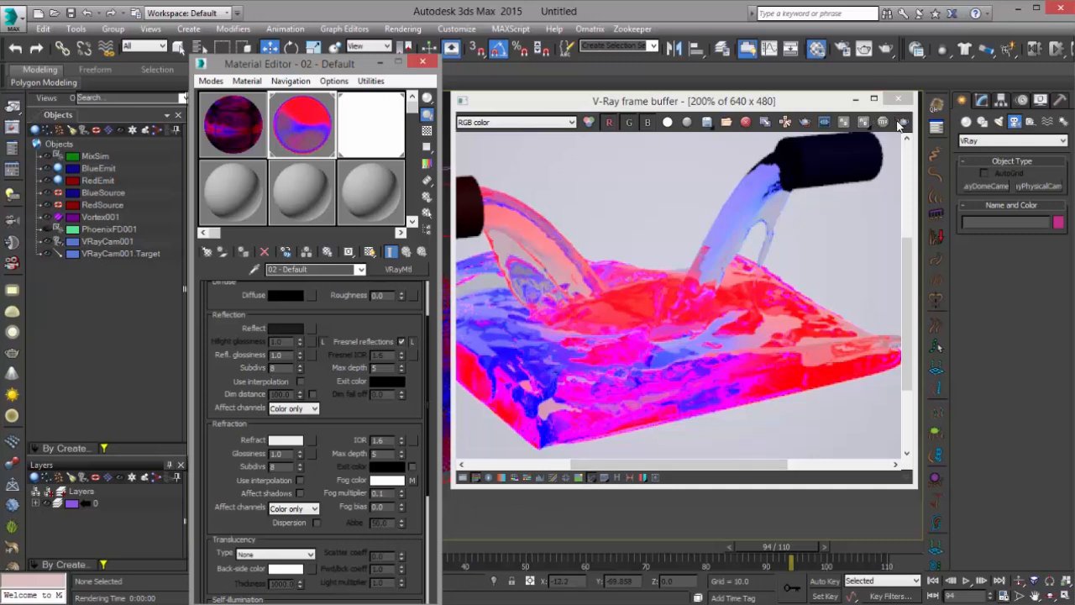
left_click(900, 124)
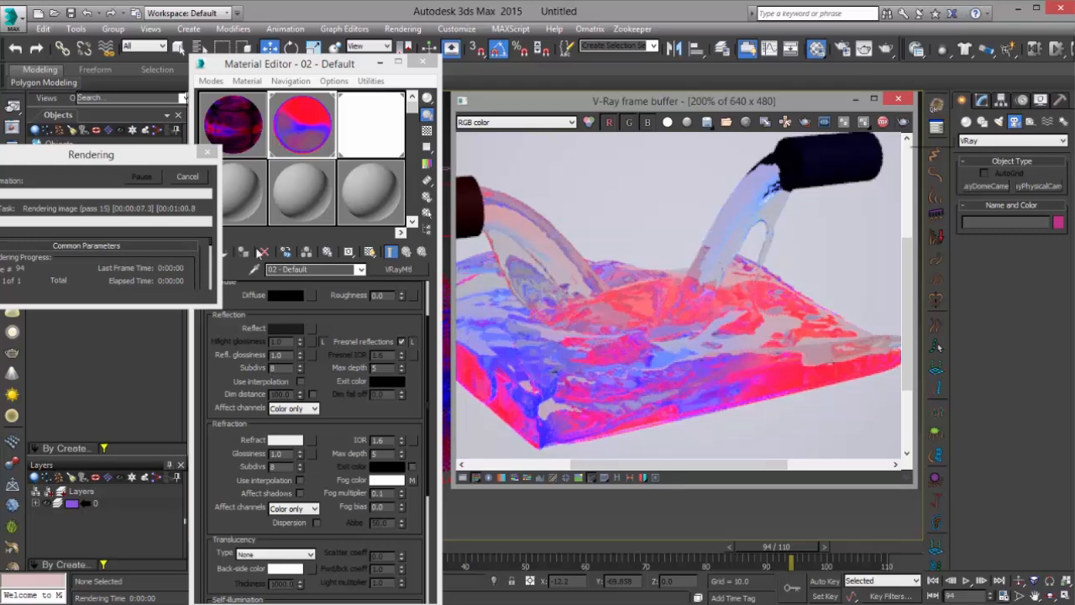
left_click(187, 177)
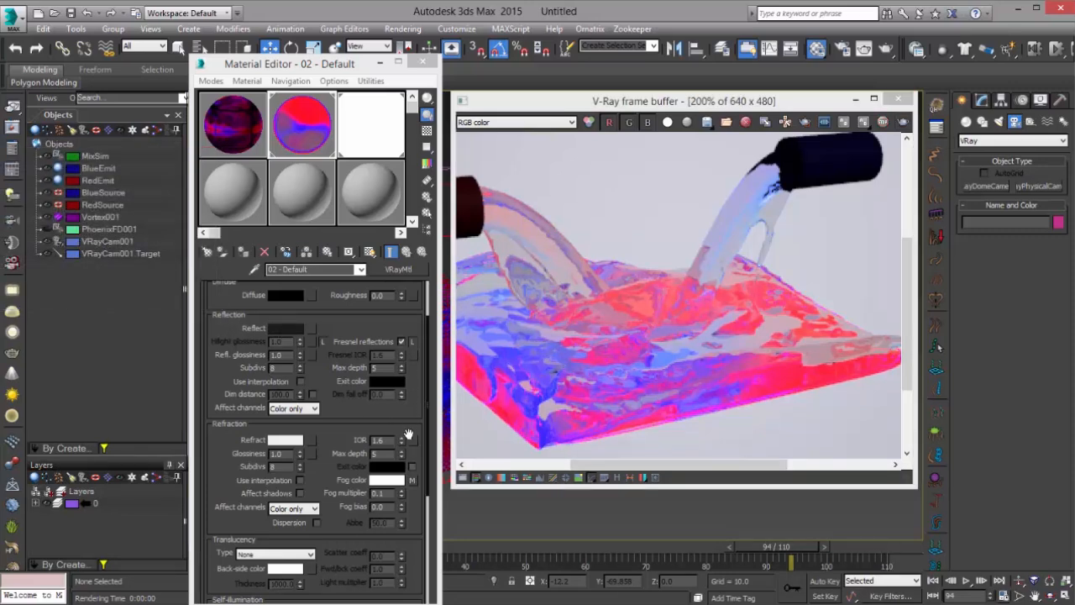
Move the liquid VRayMtl's color map from the fog color slot into the Refract slot.
right_click(414, 483)
left_click(444, 539)
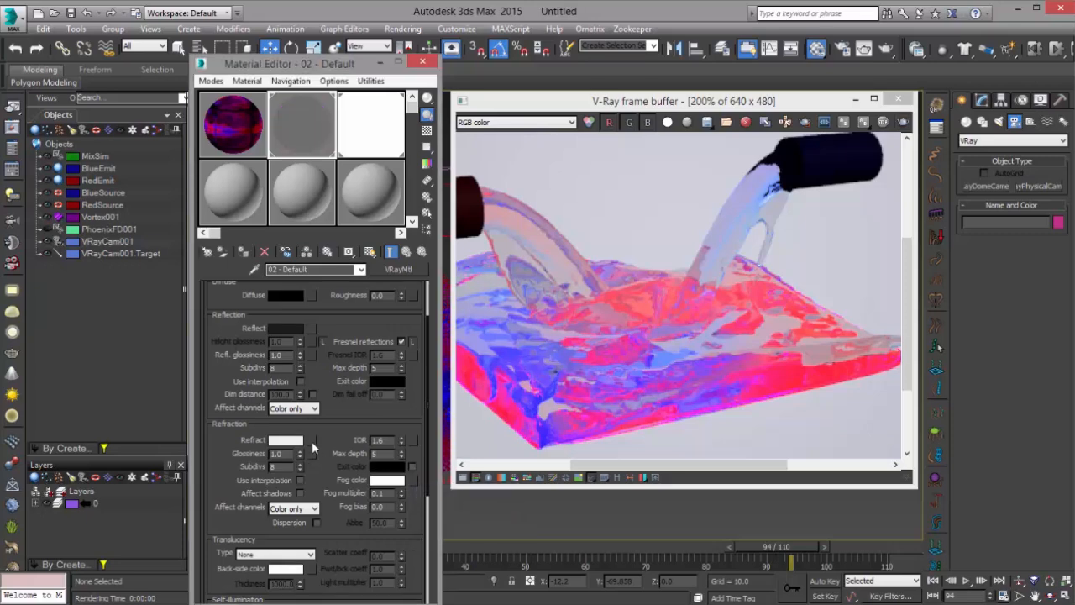
right_click(312, 445)
left_click(369, 461)
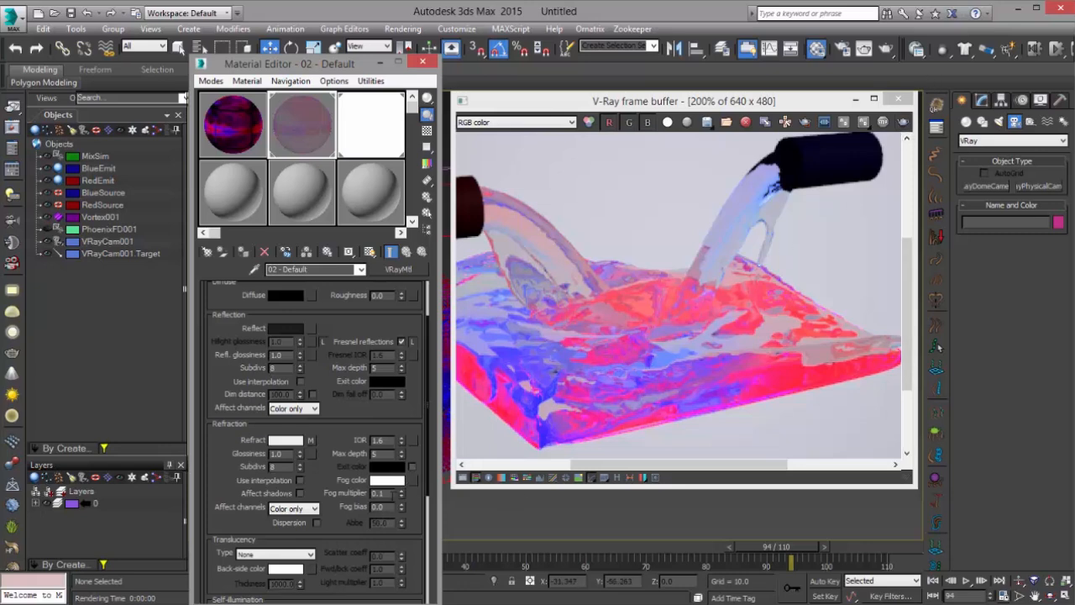
Set the liquid VRayMtl's fog multiplier to 1.0 and test-render frame 94, checking the whole image.
left_click_drag(393, 496, 355, 497)
type("1")
left_click(904, 124)
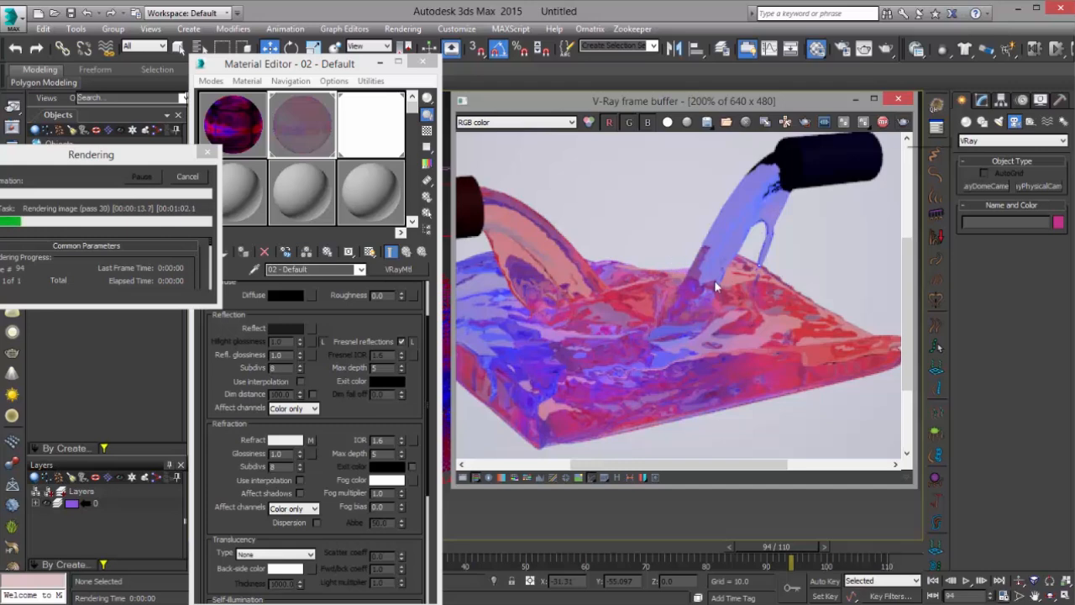
scroll(680, 273, "down", 2)
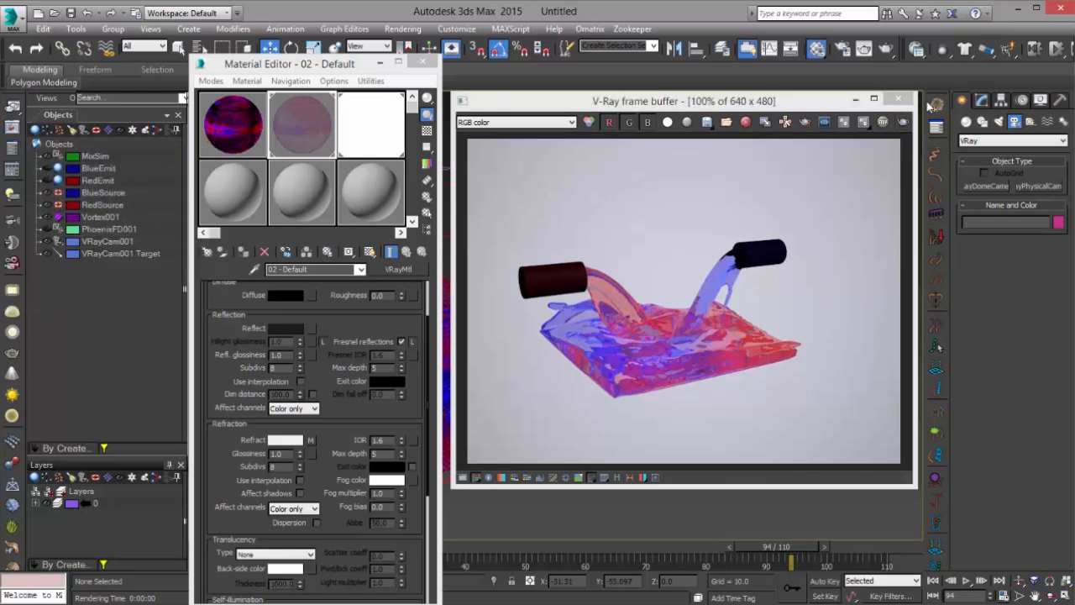
Close the frame buffer and Material Editor, and with safe frames shown, reframe the liquid at frame 110 through VRayCam001.
left_click(898, 99)
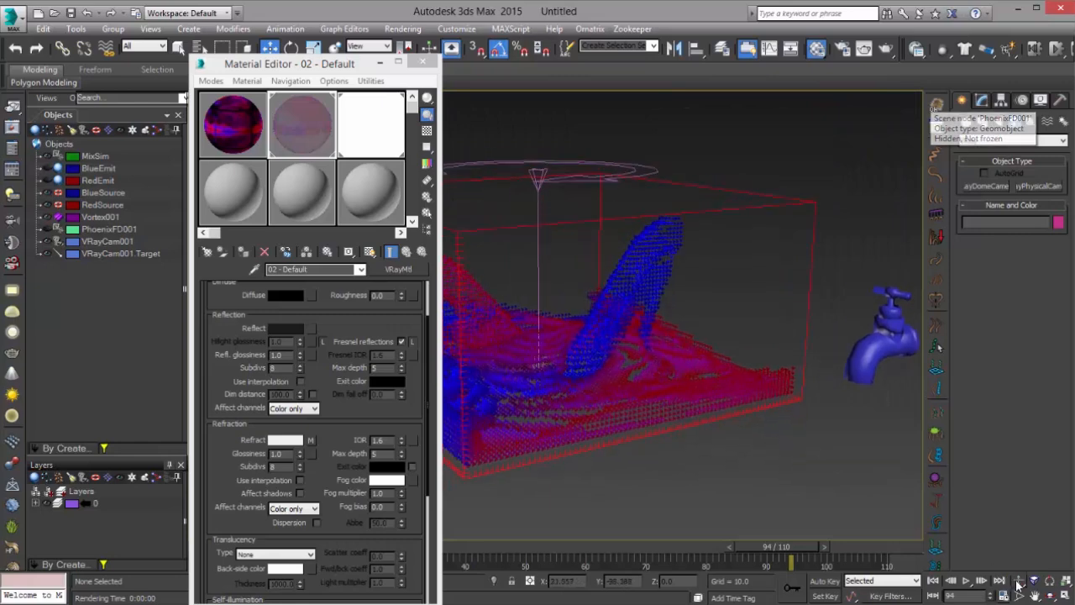
left_click(423, 63)
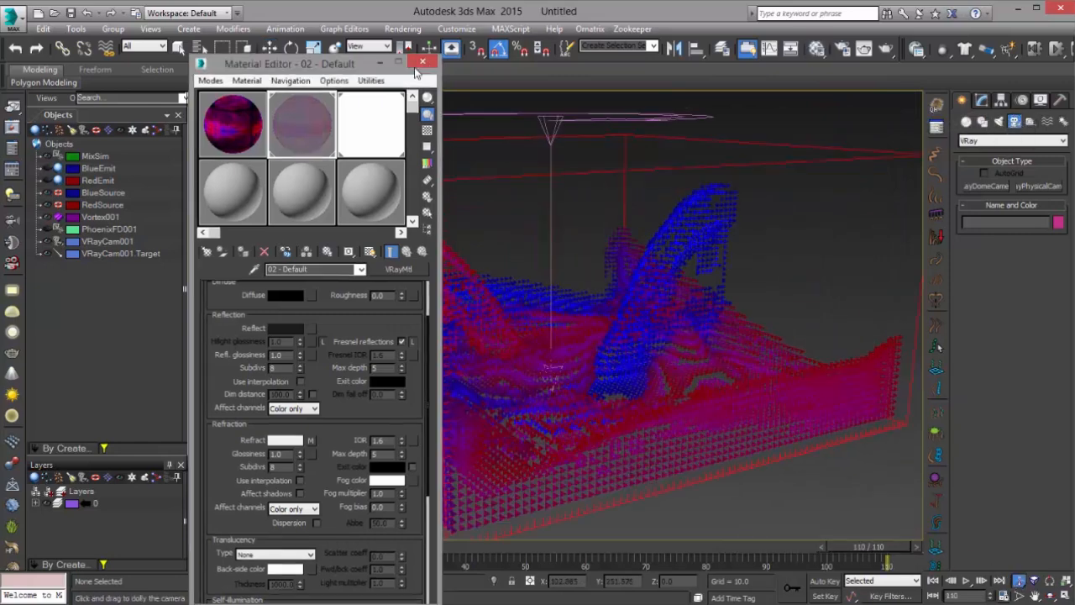
left_click(234, 100)
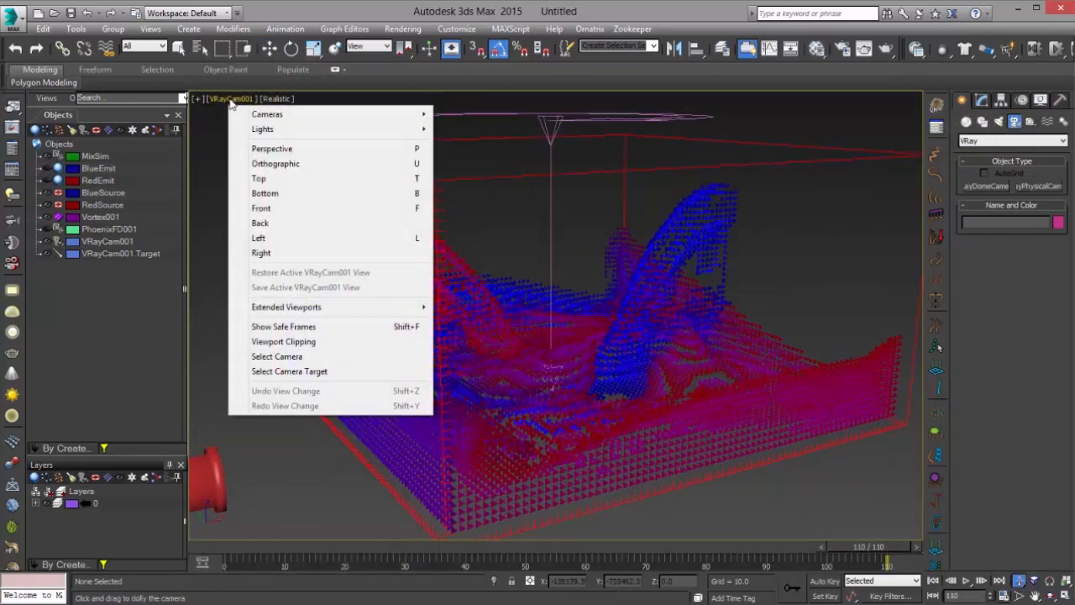
left_click(335, 331)
middle_click_drag(723, 353, 682, 353)
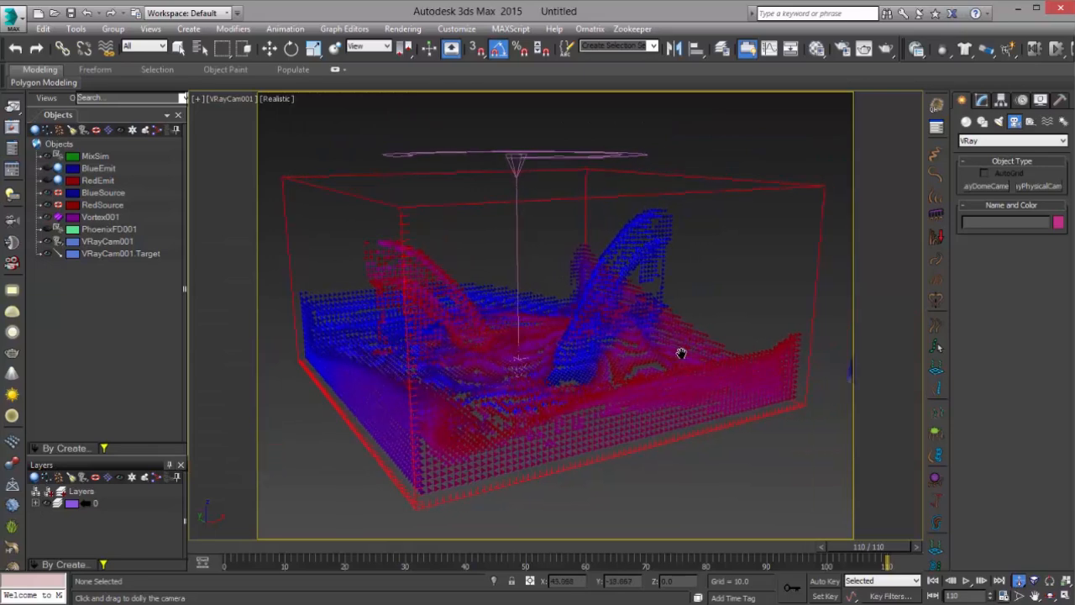
Set the render output size to 1280 × 720 and start rendering frame 110 through VRayCam001.
left_click(844, 48)
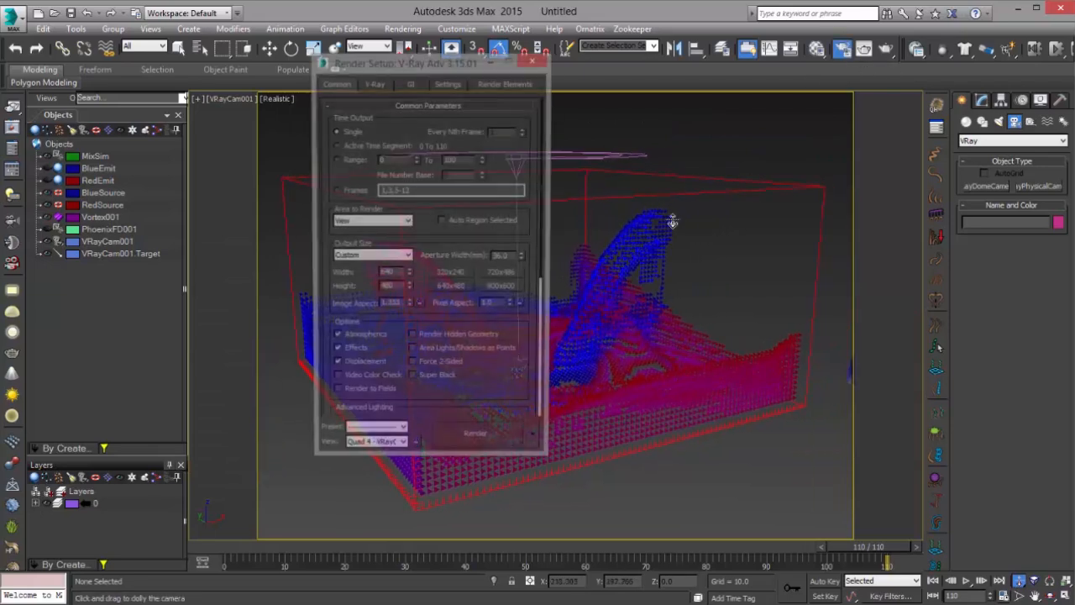
left_click_drag(400, 275, 366, 277)
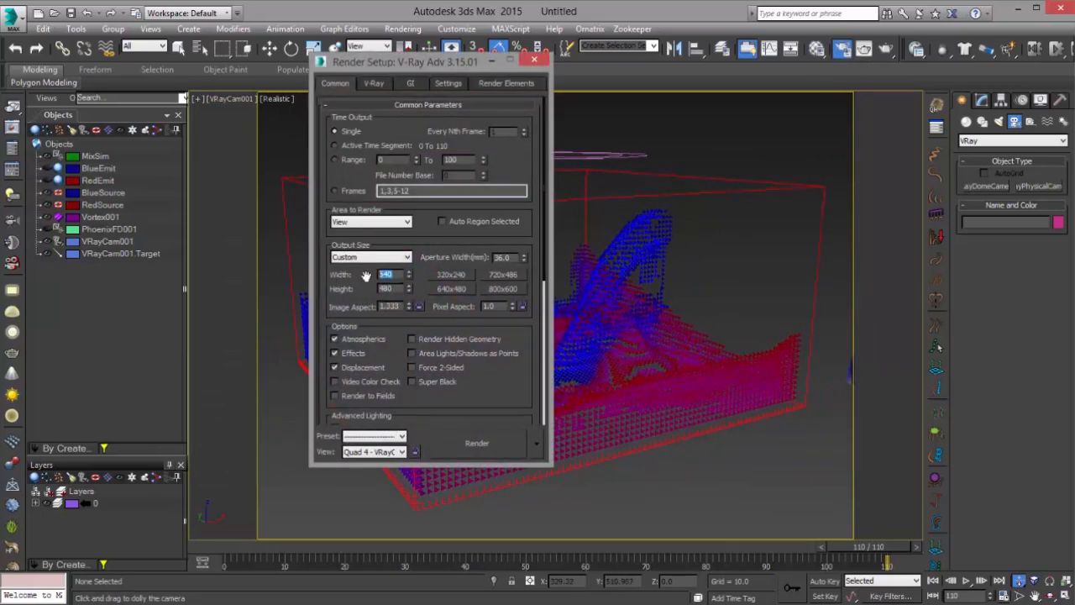
type("1280")
key("Tab")
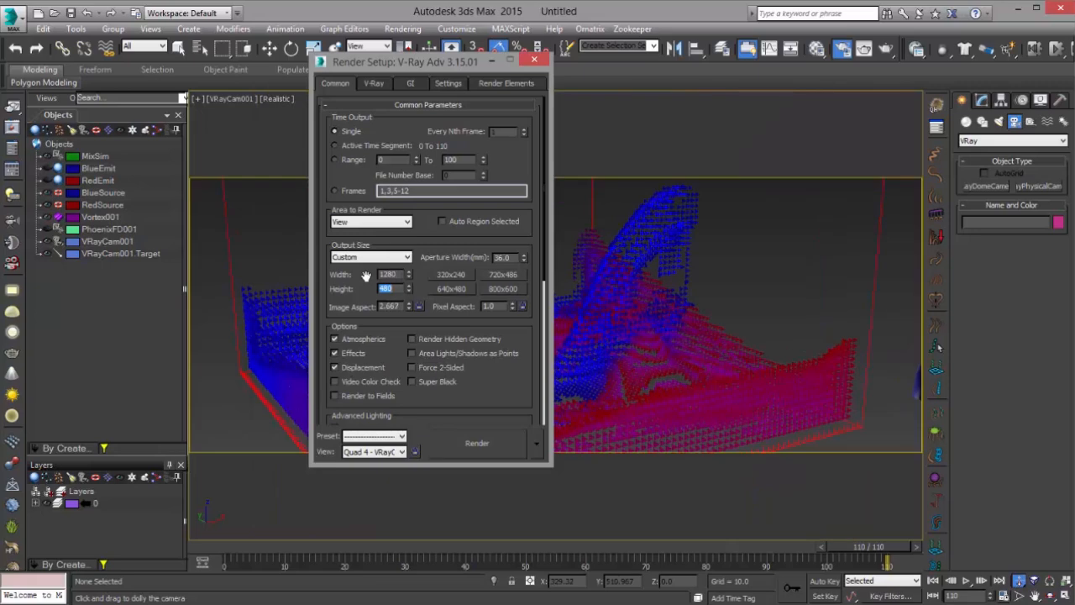
type("720")
key("Return")
left_click(535, 61)
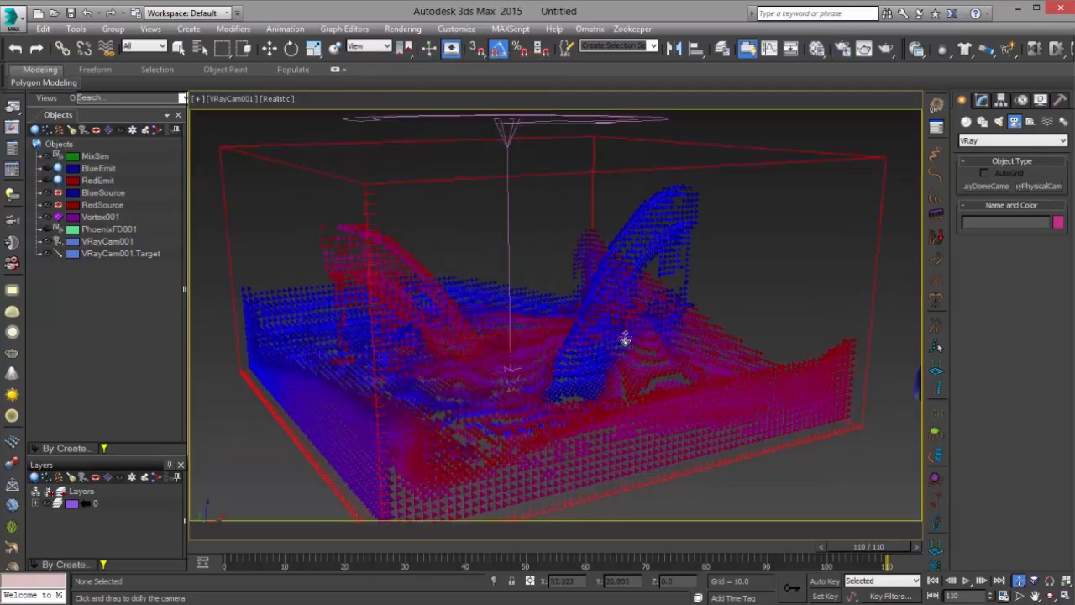
left_click(888, 50)
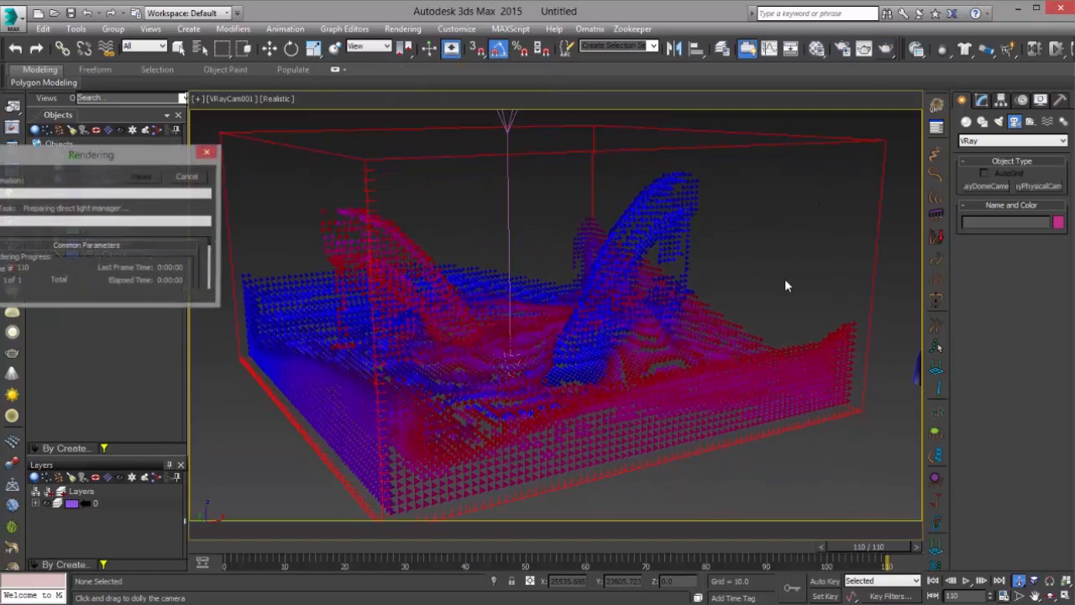